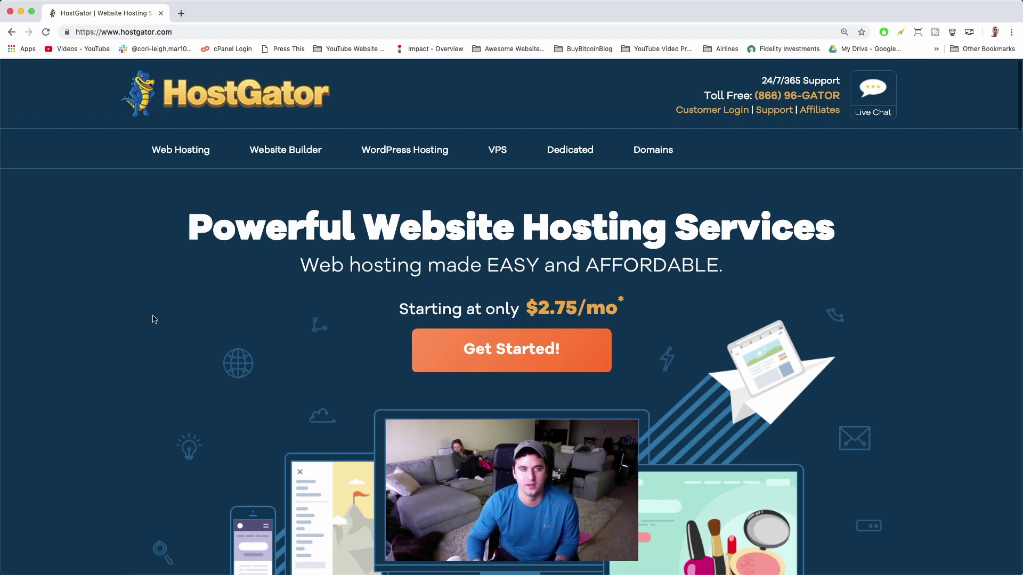
Open HostGator's Shared Web Hosting plans page and scroll to the plan cards
{"action": "scroll", "coordinate": [153, 319], "scroll_direction": "down", "scroll_amount": 20}
{"action": "scroll", "coordinate": [153, 318], "scroll_direction": "down", "scroll_amount": 15}
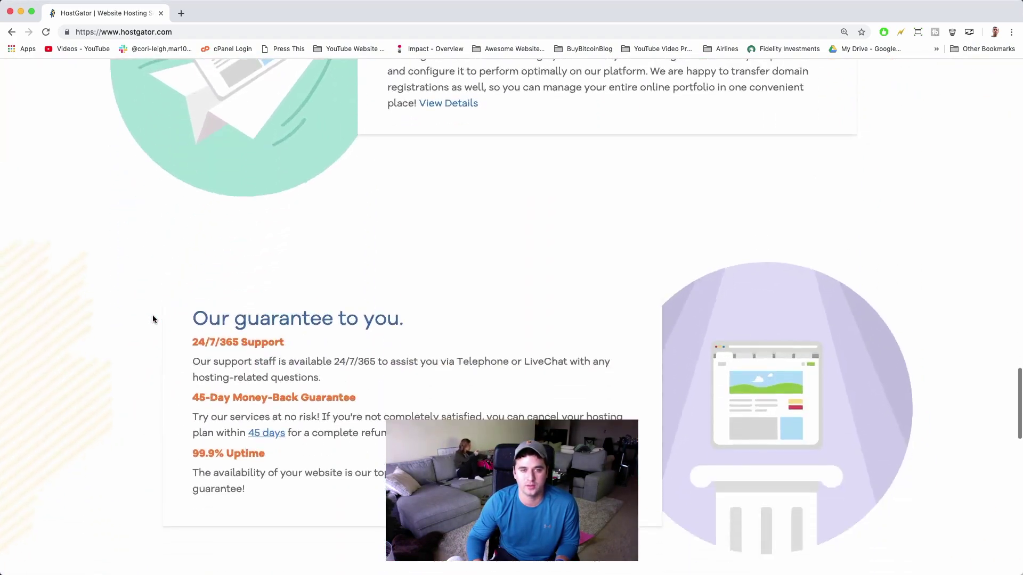
{"action": "scroll", "coordinate": [152, 319], "scroll_direction": "up", "scroll_amount": 5}
{"action": "scroll", "coordinate": [153, 319], "scroll_direction": "up", "scroll_amount": 20}
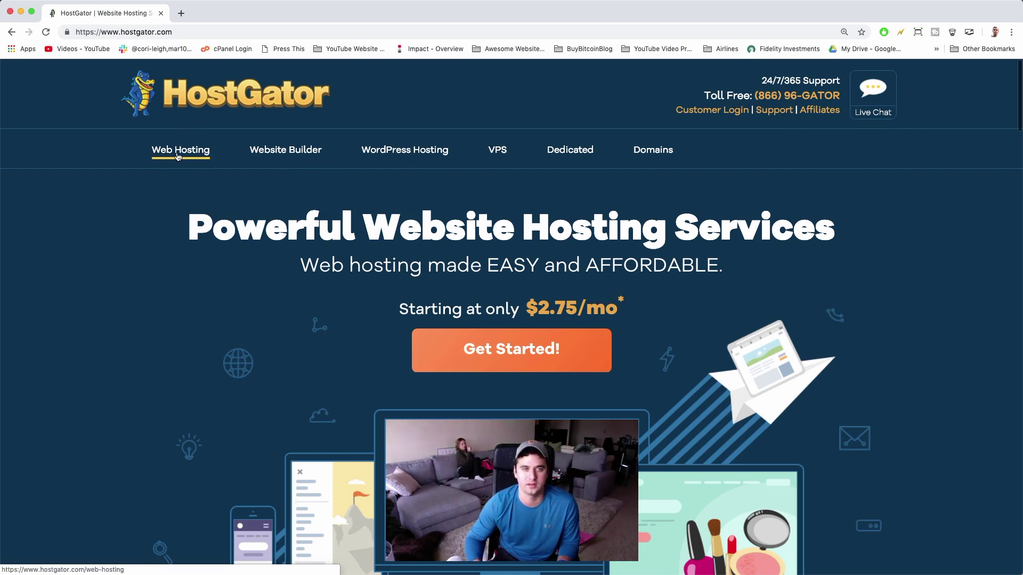
{"action": "left_click", "coordinate": [178, 157]}
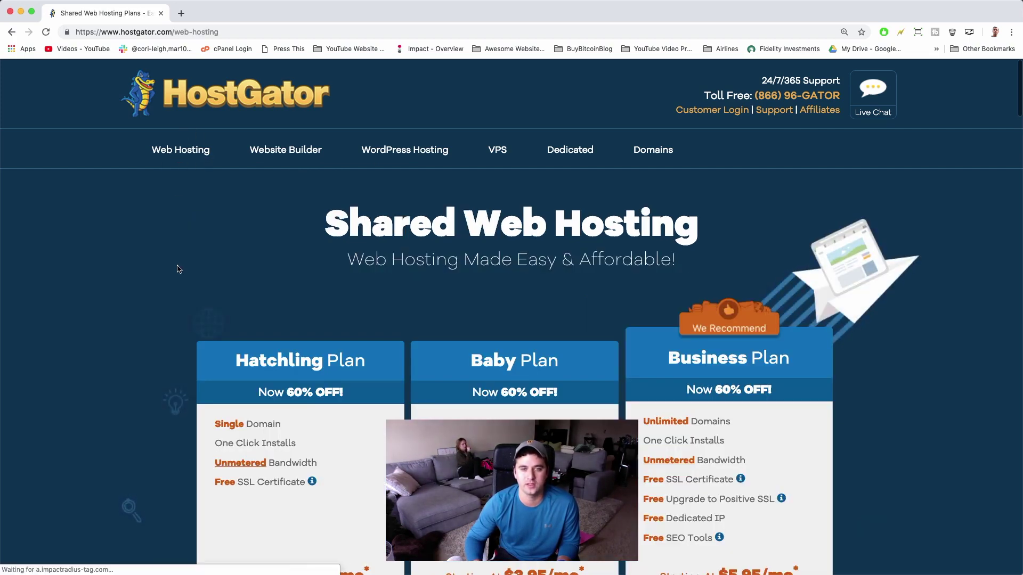
{"action": "scroll", "coordinate": [179, 269], "scroll_direction": "down", "scroll_amount": 3}
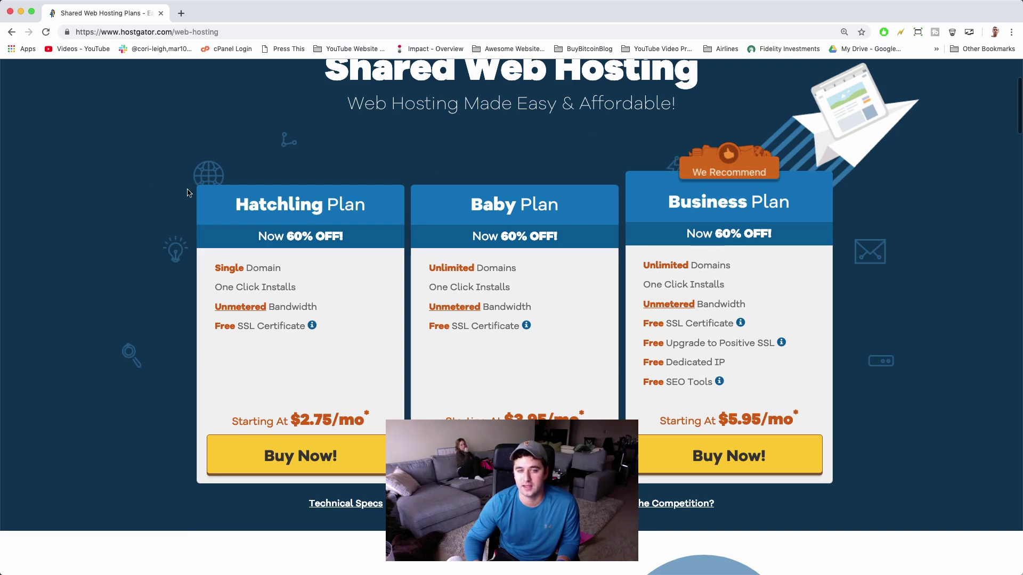
Highlight Hatchling's Single Domain limit against Baby's Unlimited Domains
{"action": "double_click", "coordinate": [277, 204]}
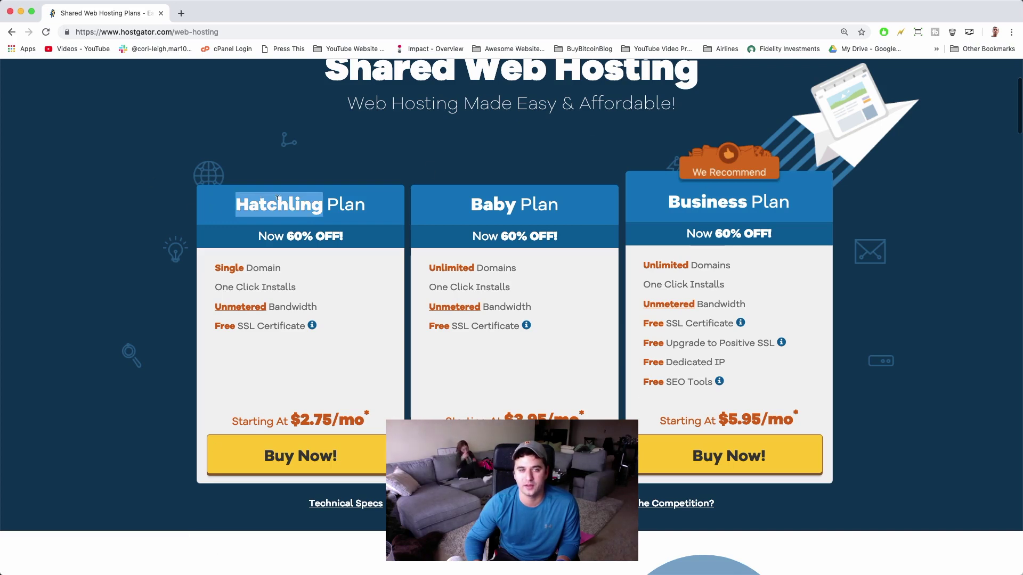
{"action": "double_click", "coordinate": [345, 205]}
{"action": "triple_click", "coordinate": [270, 268]}
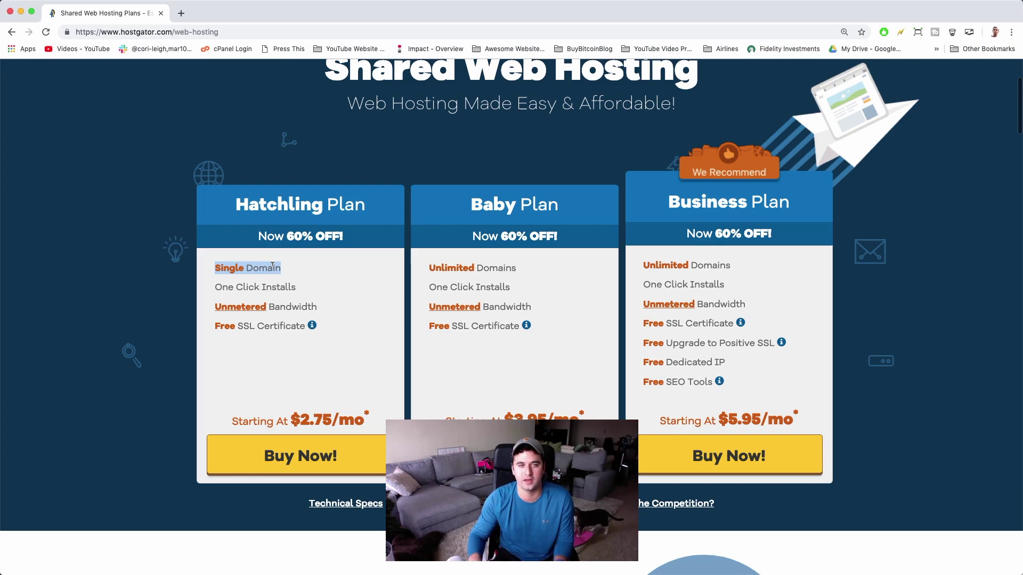
{"action": "left_click", "coordinate": [477, 204]}
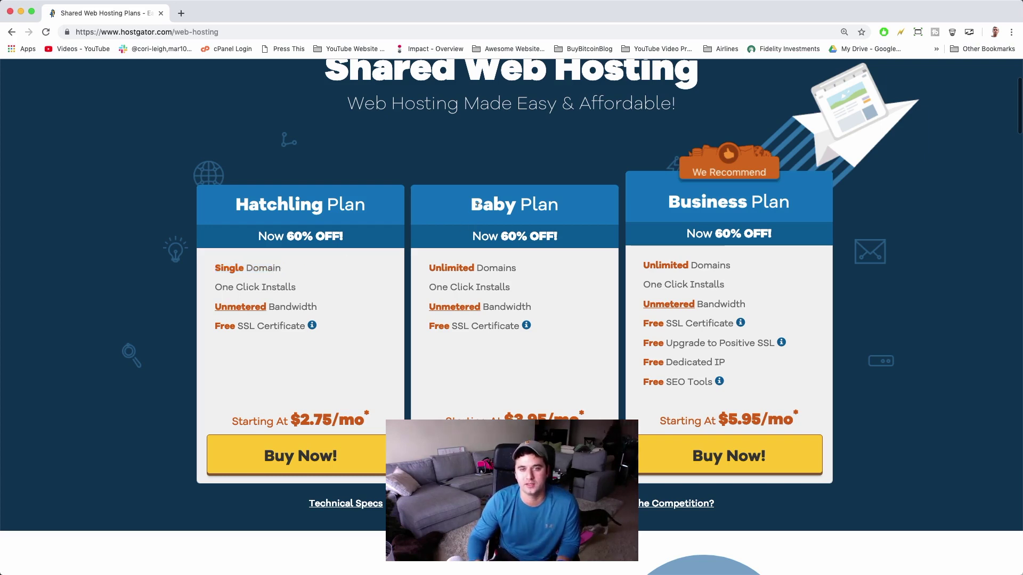
{"action": "double_click", "coordinate": [498, 268]}
{"action": "left_click", "coordinate": [501, 269]}
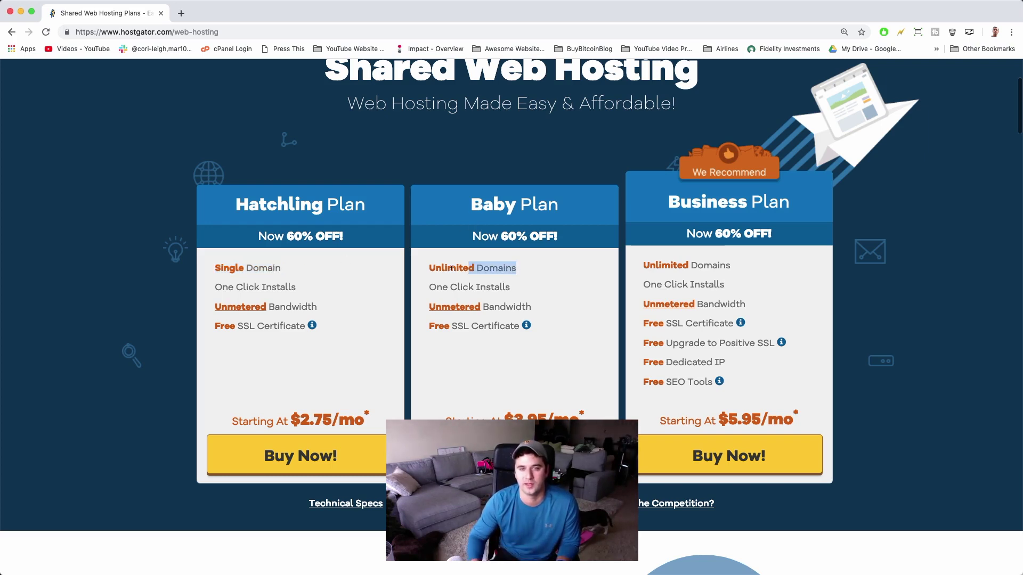
{"action": "triple_click", "coordinate": [524, 271]}
{"action": "left_click", "coordinate": [514, 261]}
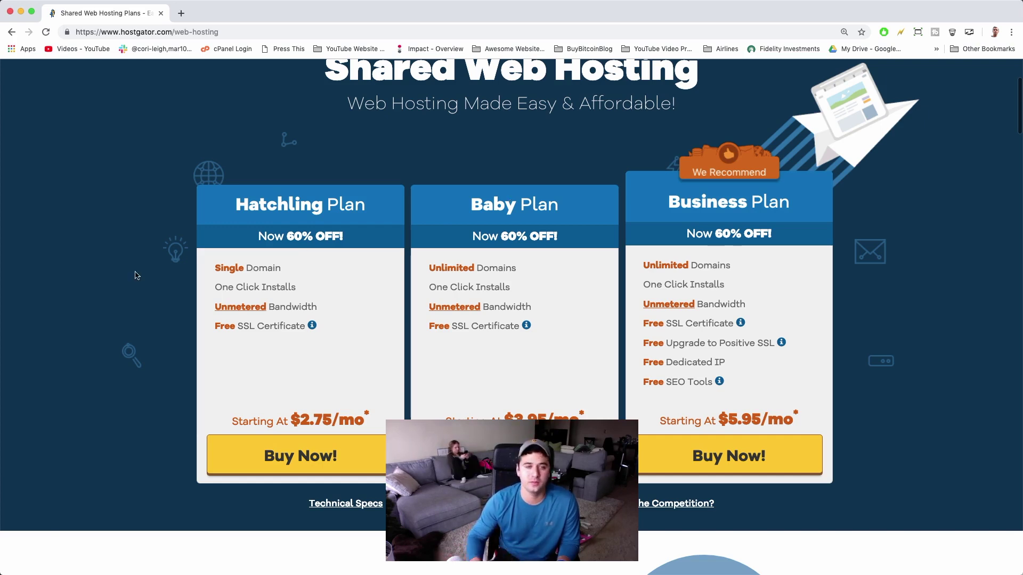
Point out Hatchling's Free SSL Certificate and check the site's secure connection details
{"action": "left_click_drag", "start_coordinate": [321, 325], "coordinate": [211, 327]}
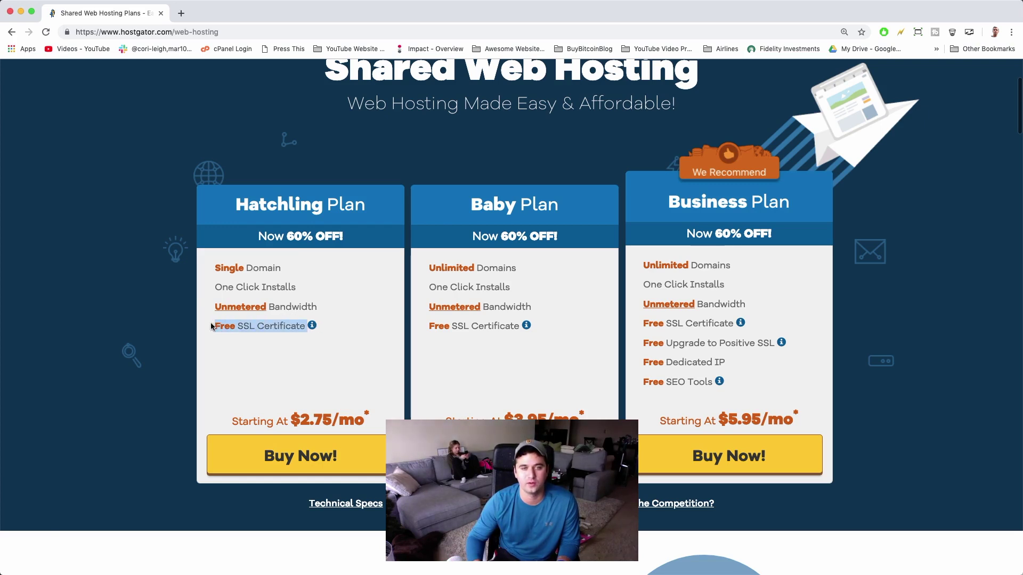
{"action": "double_click", "coordinate": [291, 326]}
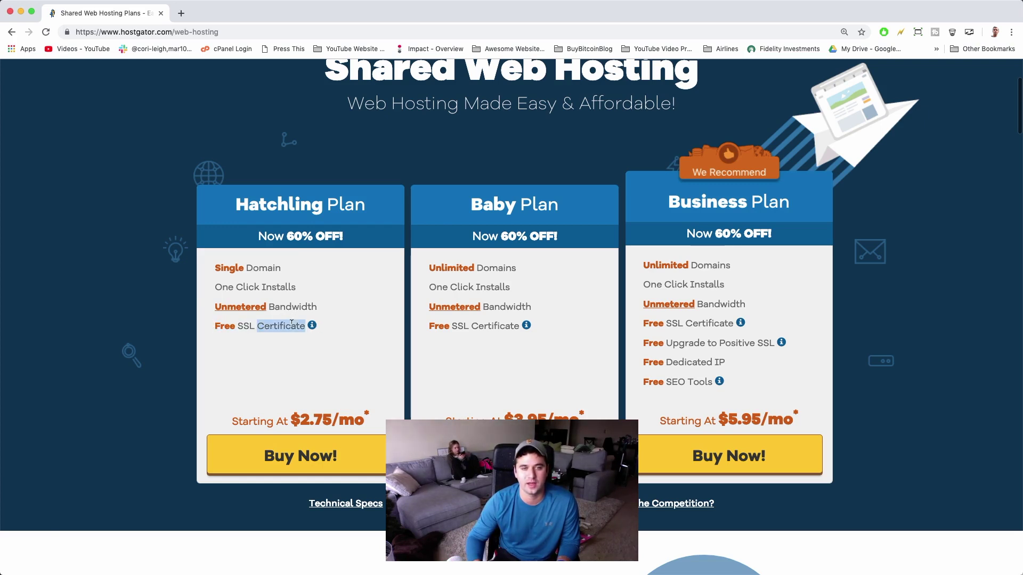
{"action": "left_click", "coordinate": [67, 33]}
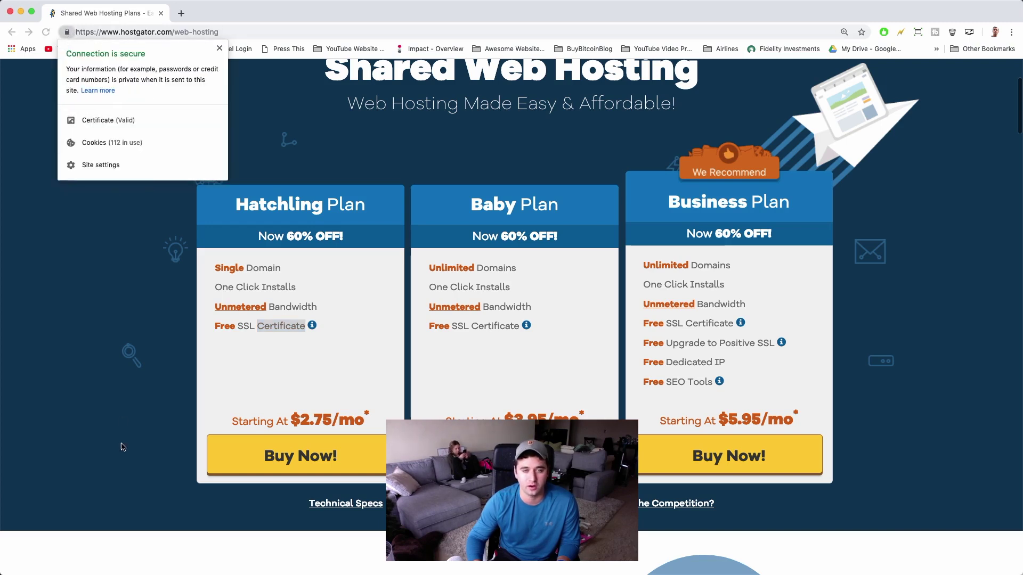
{"action": "left_click", "coordinate": [148, 309]}
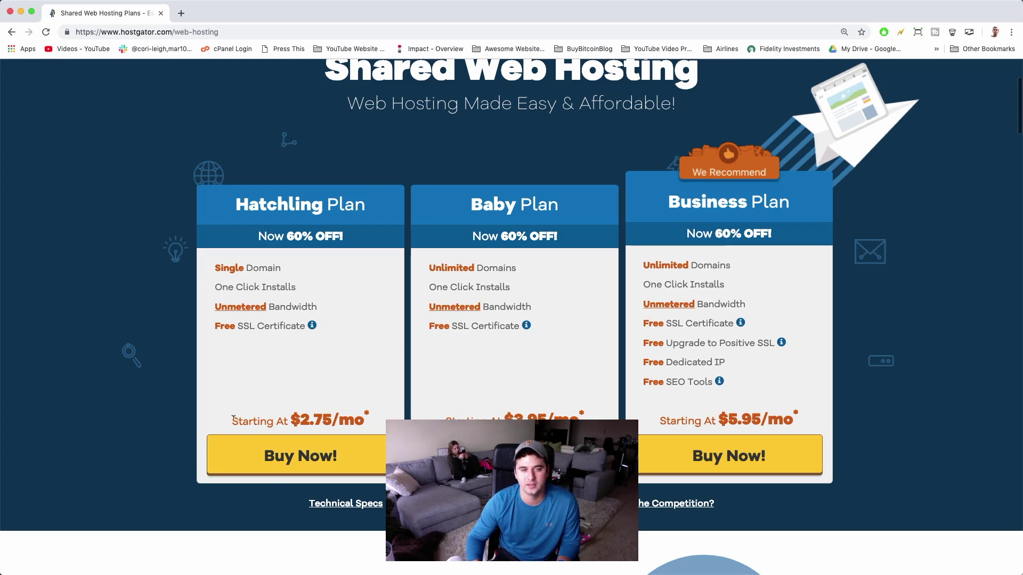
Highlight the Hatchling $2.75/mo starting price and the Baby plan's price
{"action": "left_click_drag", "start_coordinate": [233, 419], "coordinate": [372, 414]}
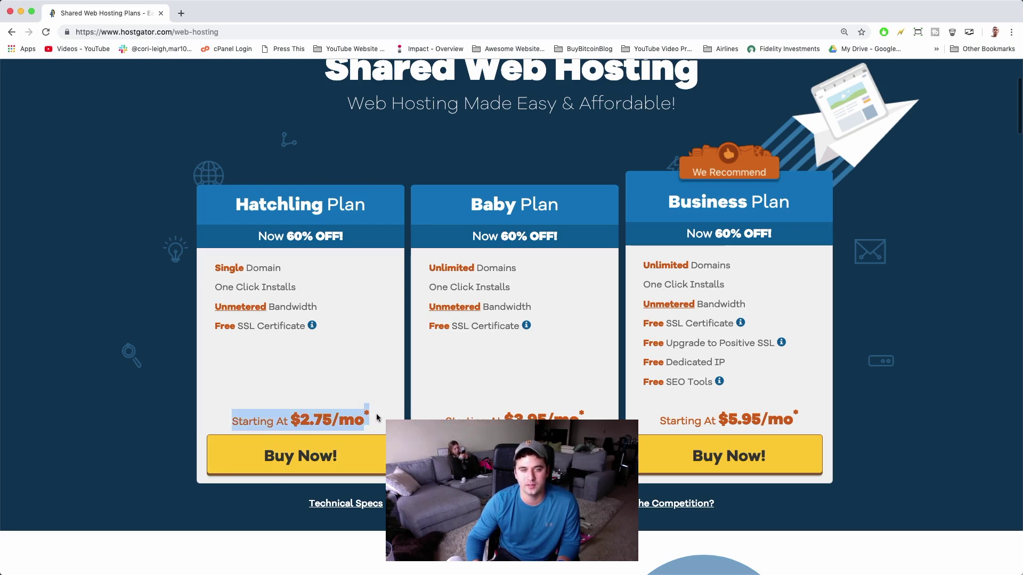
{"action": "left_click", "coordinate": [449, 411]}
{"action": "left_click_drag", "start_coordinate": [447, 420], "coordinate": [582, 406]}
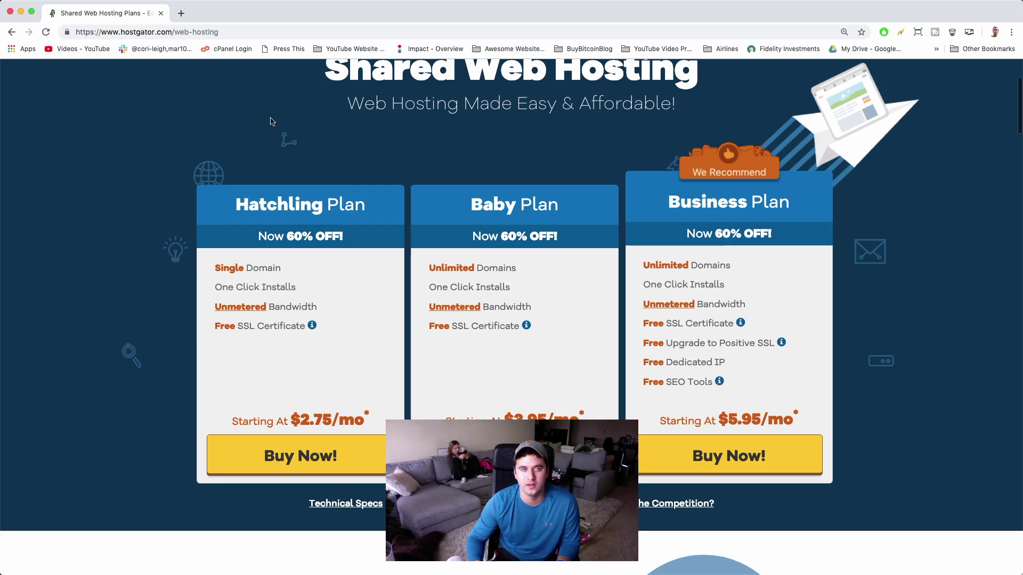
In a new tab, load the DearBlogger promo page at hostgator.com/greg
{"action": "left_click", "coordinate": [181, 14]}
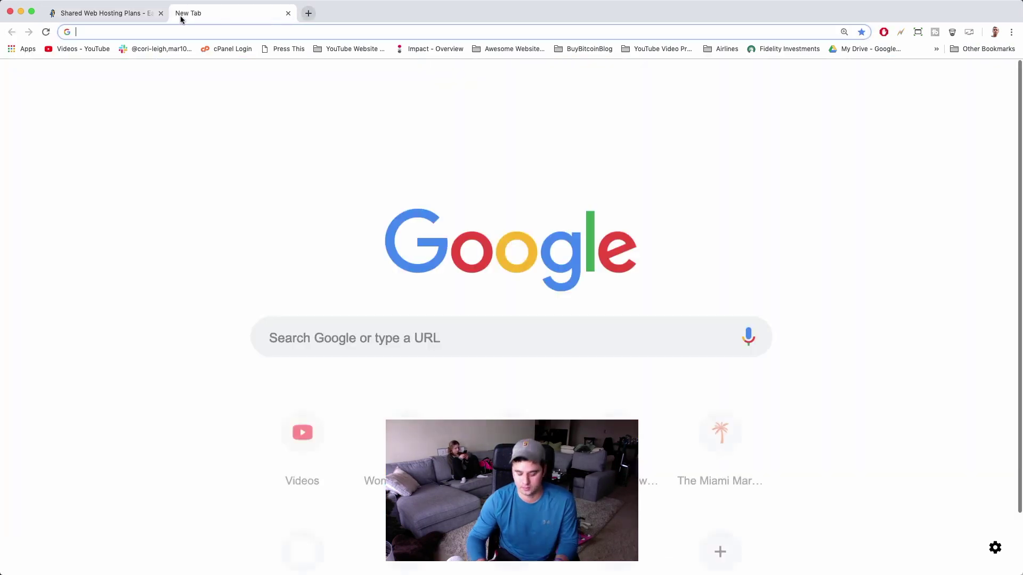
{"action": "type", "text": "hostg"}
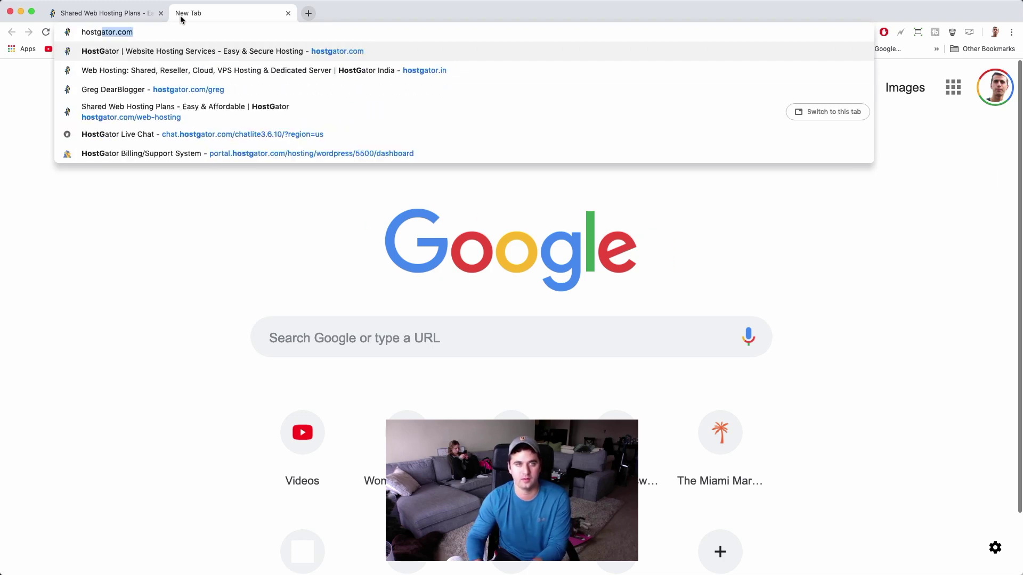
{"action": "key", "text": "Right"}
{"action": "type", "text": "/greg"}
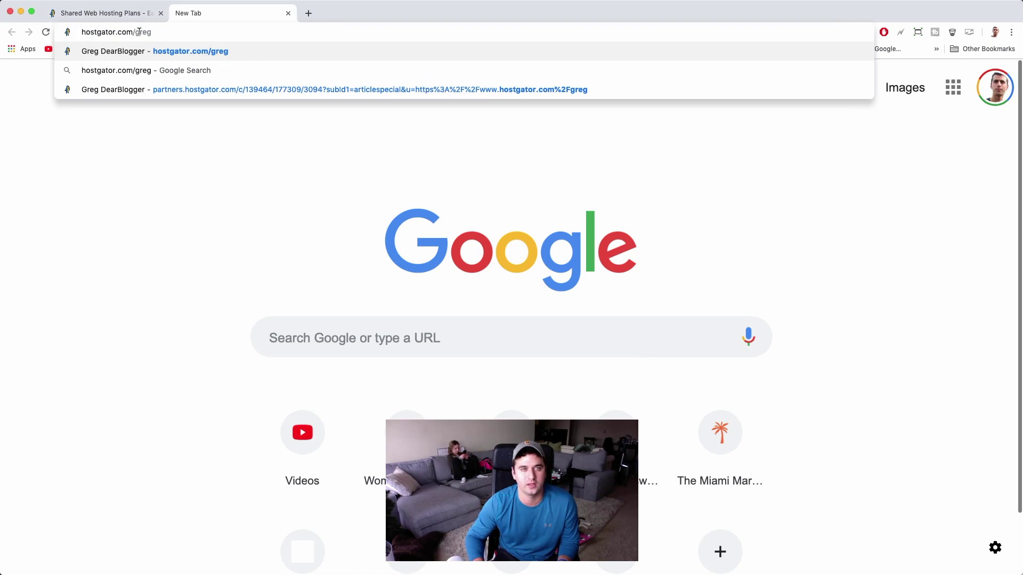
{"action": "key", "text": "Return"}
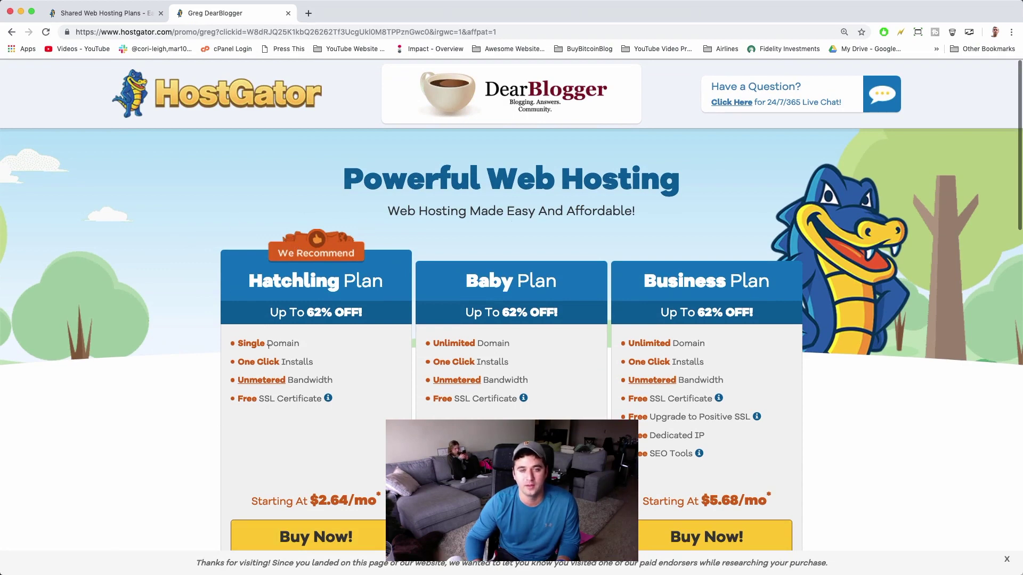
Compare Hatchling's 62% promo discount with regular plans, then order Hatchling
{"action": "left_click_drag", "start_coordinate": [307, 310], "coordinate": [328, 311]}
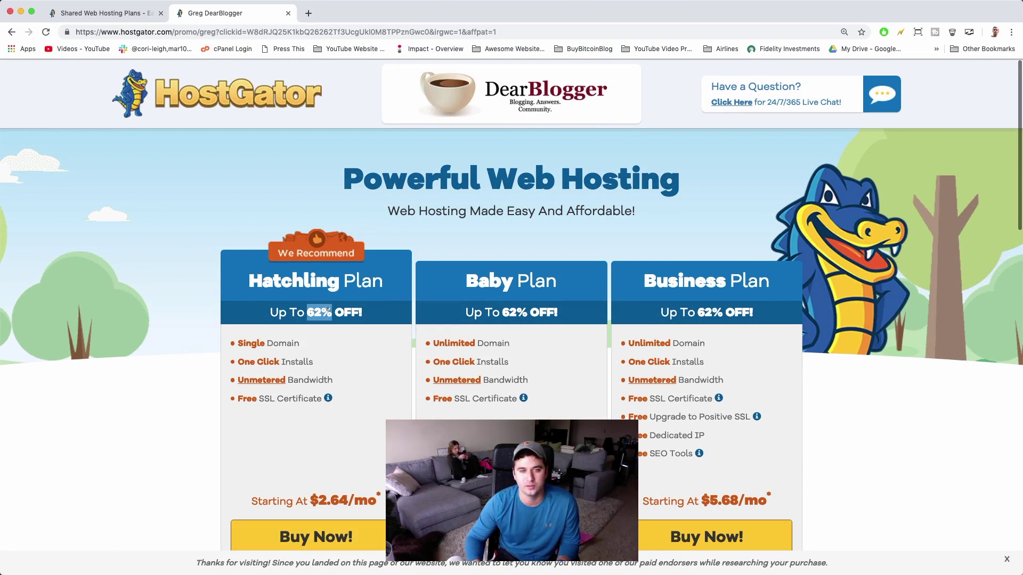
{"action": "left_click", "coordinate": [336, 423]}
{"action": "left_click", "coordinate": [114, 15]}
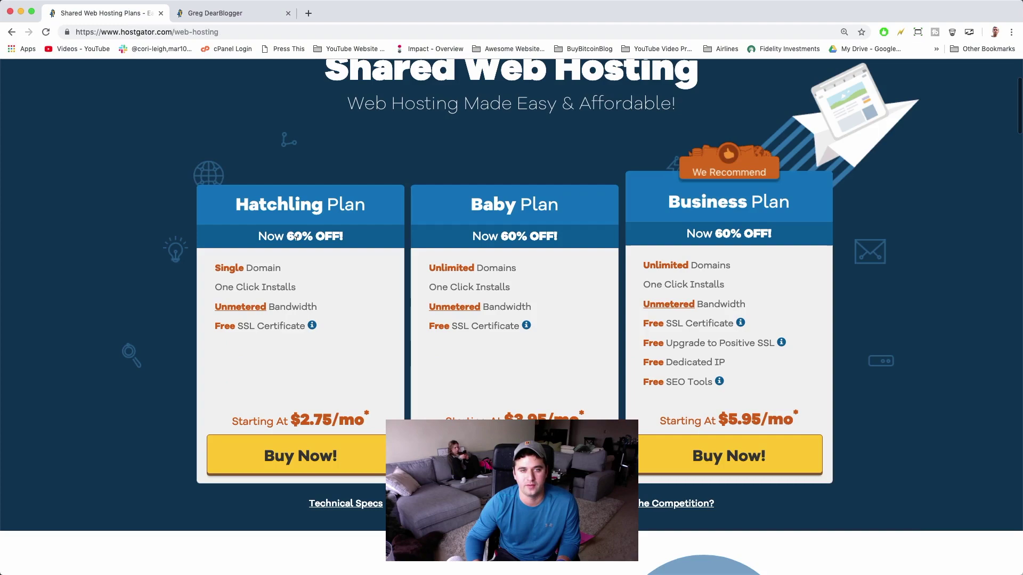
{"action": "left_click", "coordinate": [242, 15]}
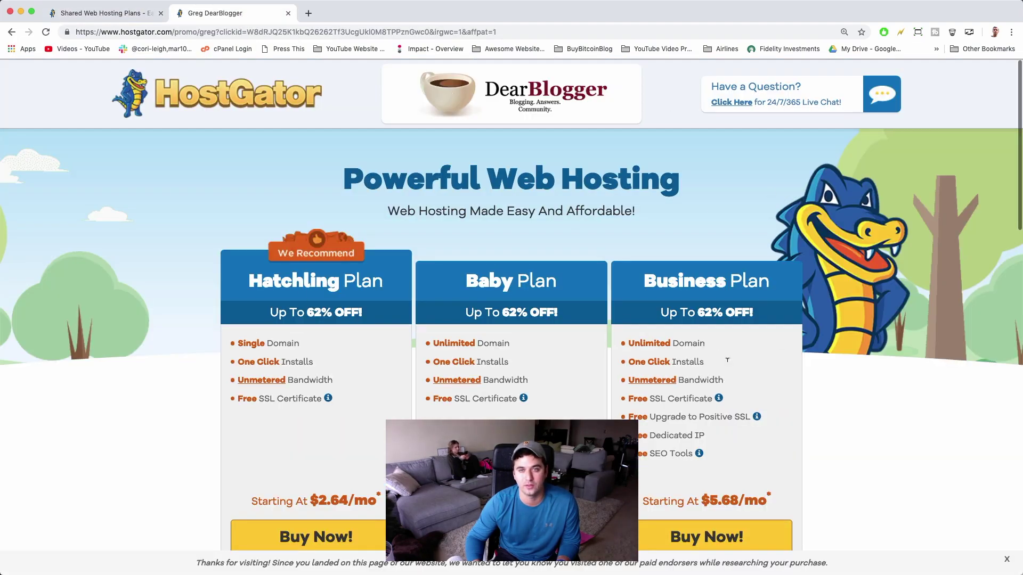
{"action": "scroll", "coordinate": [499, 180], "scroll_direction": "down", "scroll_amount": 9}
{"action": "scroll", "coordinate": [499, 180], "scroll_direction": "up", "scroll_amount": 10}
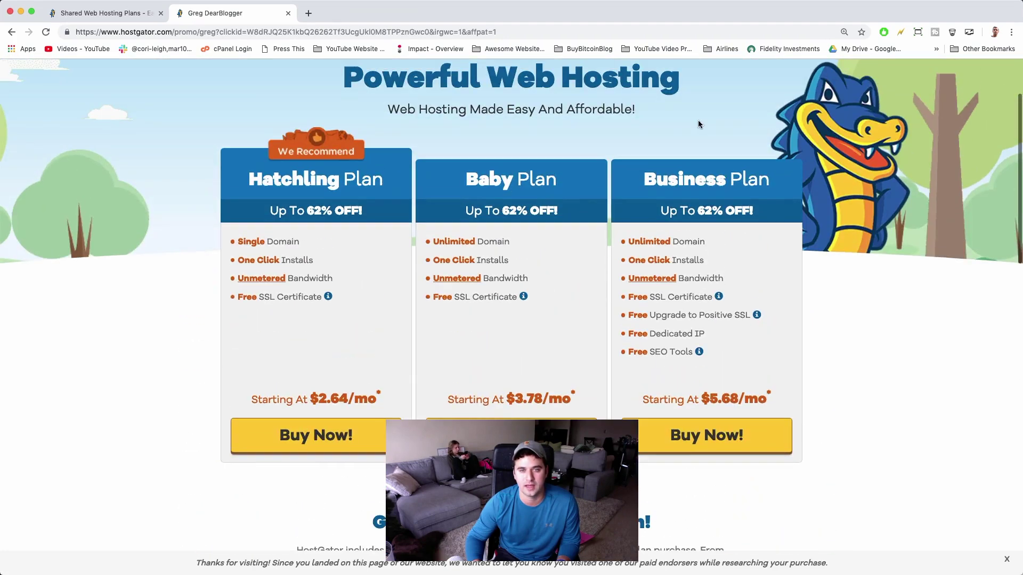
{"action": "scroll", "coordinate": [314, 533], "scroll_direction": "up", "scroll_amount": 2}
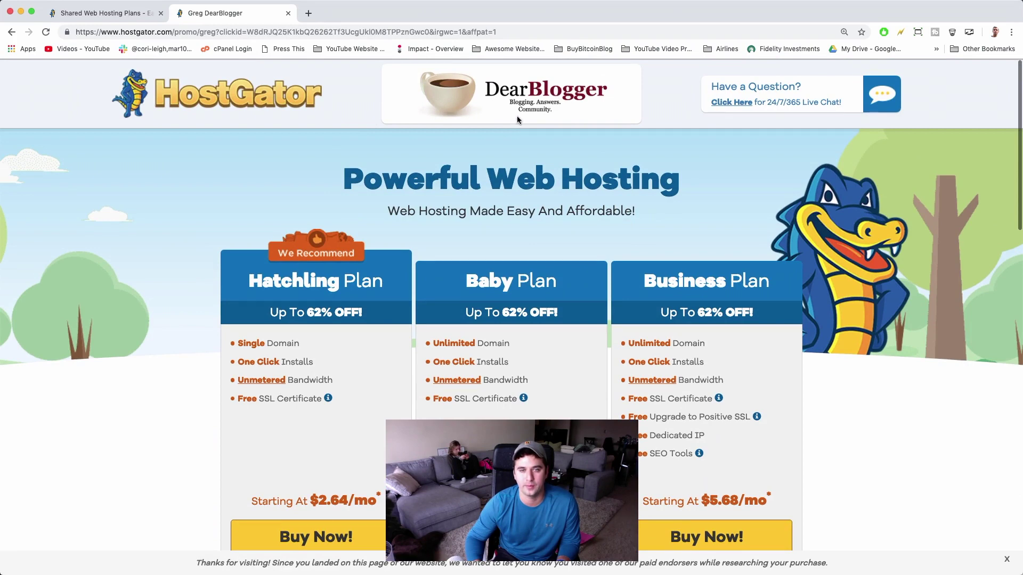
{"action": "scroll", "coordinate": [518, 119], "scroll_direction": "down", "scroll_amount": 1}
{"action": "scroll", "coordinate": [517, 120], "scroll_direction": "down", "scroll_amount": 3}
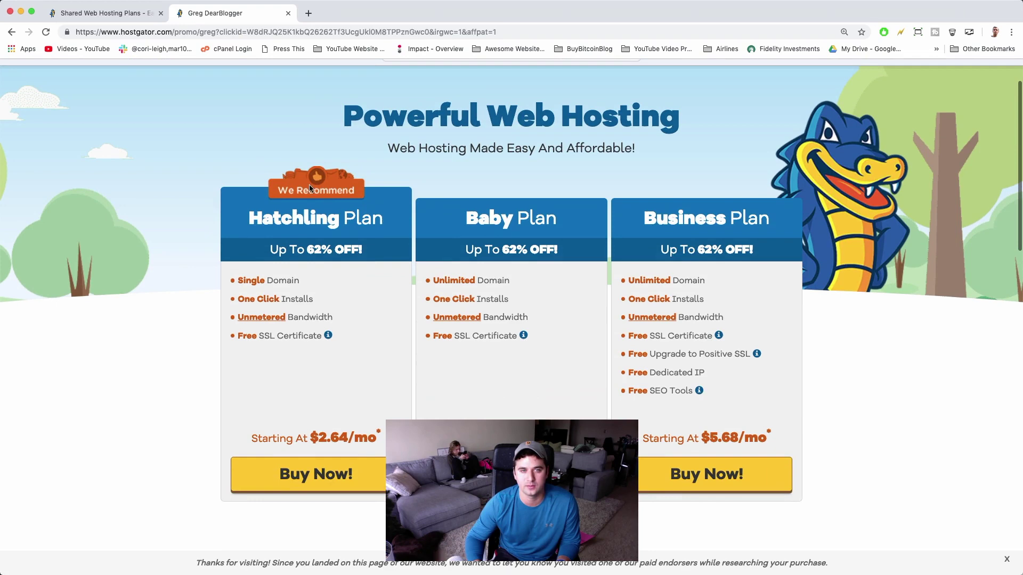
{"action": "scroll", "coordinate": [170, 420], "scroll_direction": "down", "scroll_amount": 3}
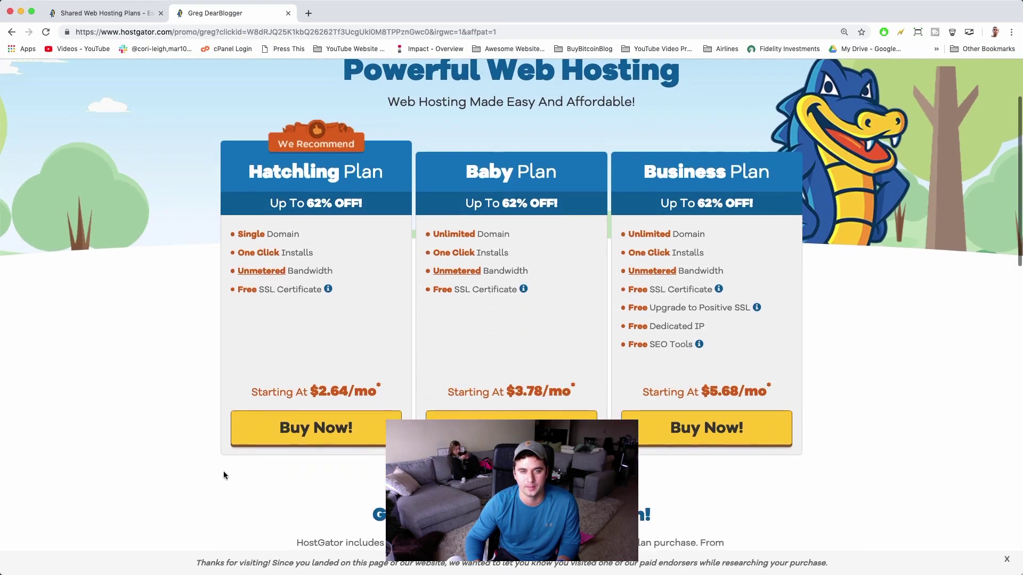
{"action": "left_click", "coordinate": [364, 435]}
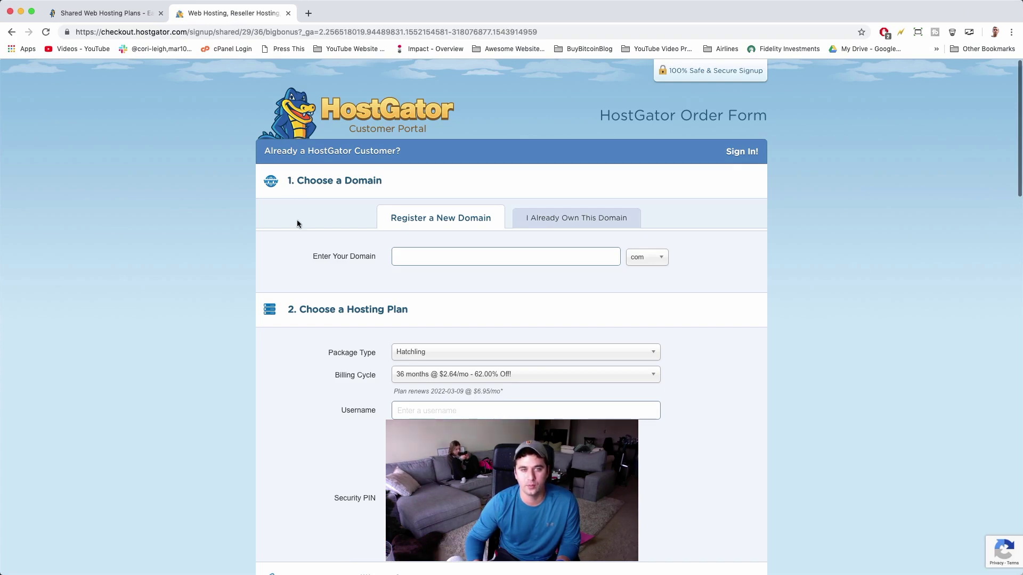
Search for surfriderschool.com as a new .com domain
{"action": "scroll", "coordinate": [297, 224], "scroll_direction": "down", "scroll_amount": 15}
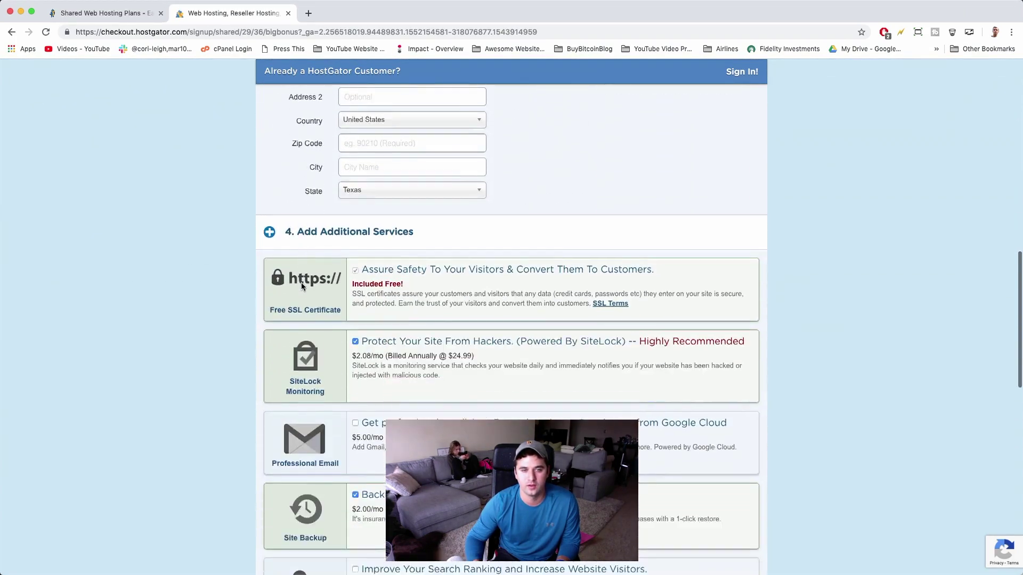
{"action": "scroll", "coordinate": [302, 286], "scroll_direction": "down", "scroll_amount": 10}
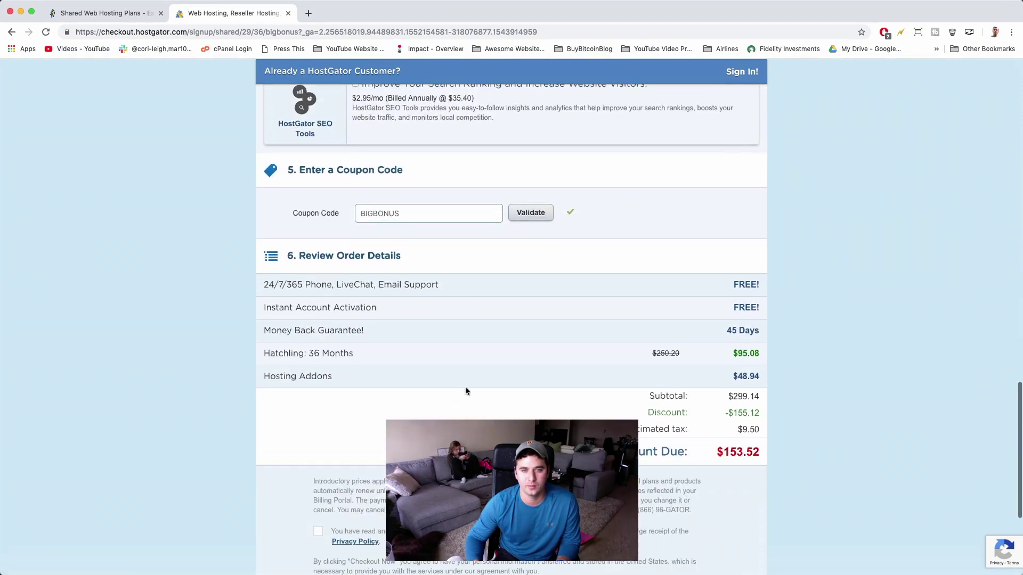
{"action": "scroll", "coordinate": [465, 395], "scroll_direction": "down", "scroll_amount": 5}
{"action": "scroll", "coordinate": [537, 284], "scroll_direction": "up", "scroll_amount": 10}
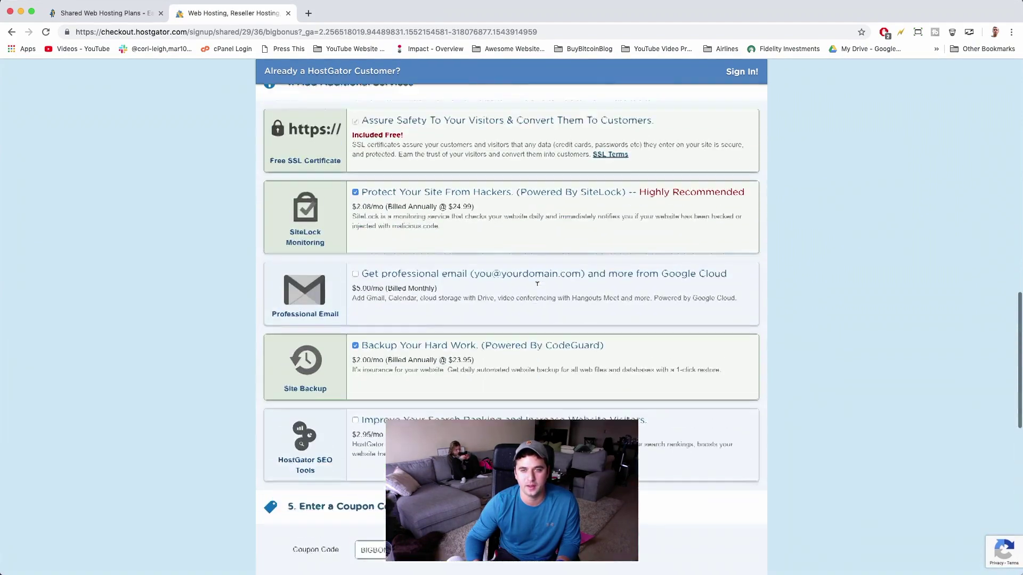
{"action": "scroll", "coordinate": [537, 284], "scroll_direction": "up", "scroll_amount": 20}
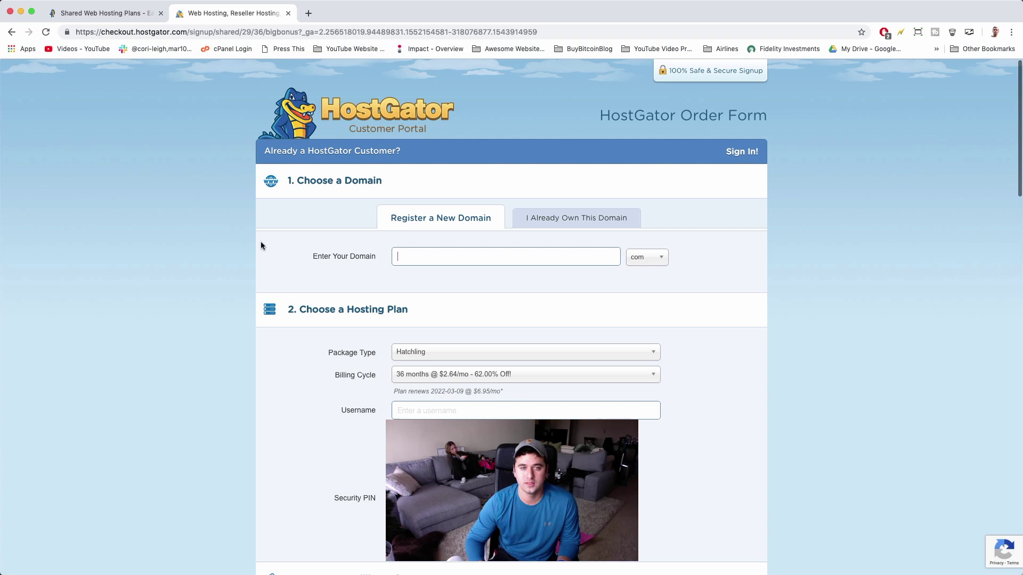
{"action": "left_click", "coordinate": [422, 253]}
{"action": "type", "text": "sur"}
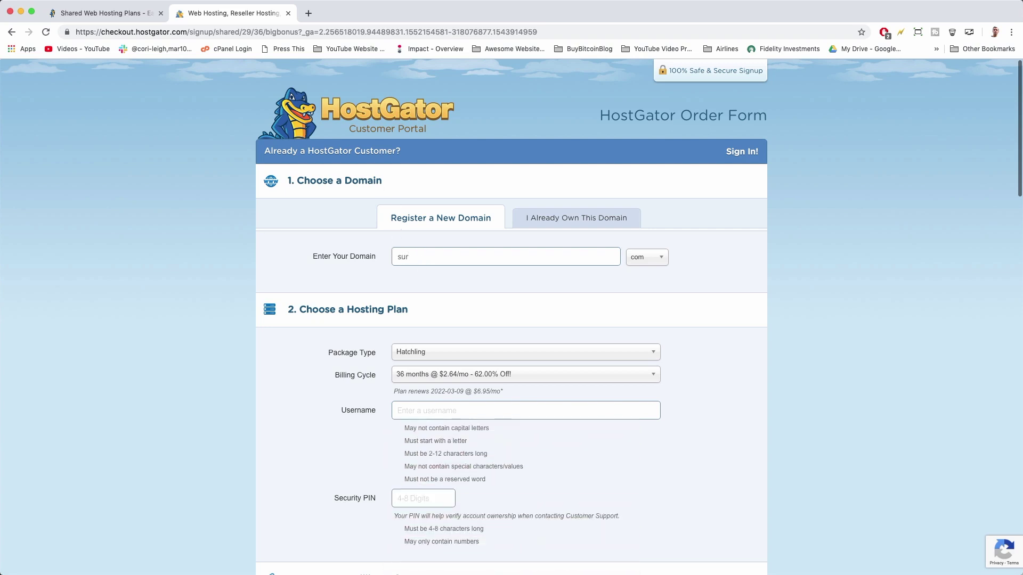
{"action": "type", "text": "friderschool"}
{"action": "key", "text": "Tab"}
{"action": "type", "text": "com"}
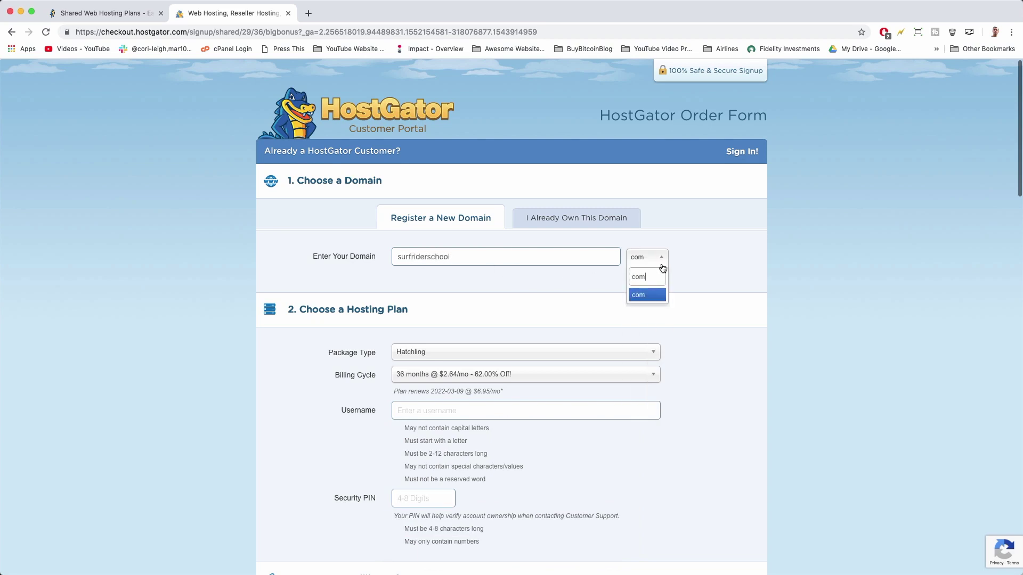
{"action": "left_click", "coordinate": [657, 261]}
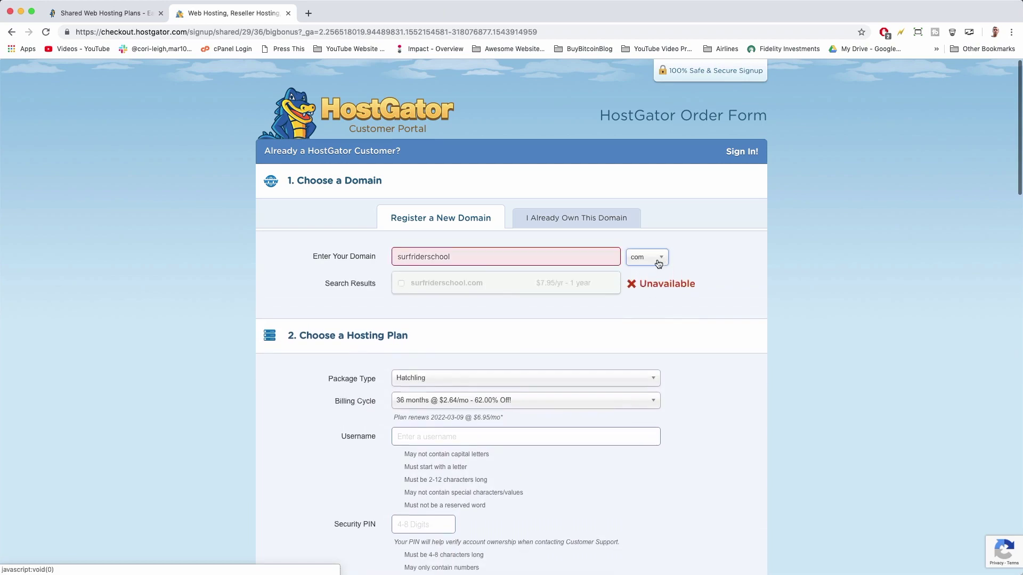
{"action": "left_click", "coordinate": [657, 260]}
{"action": "left_click", "coordinate": [525, 258]}
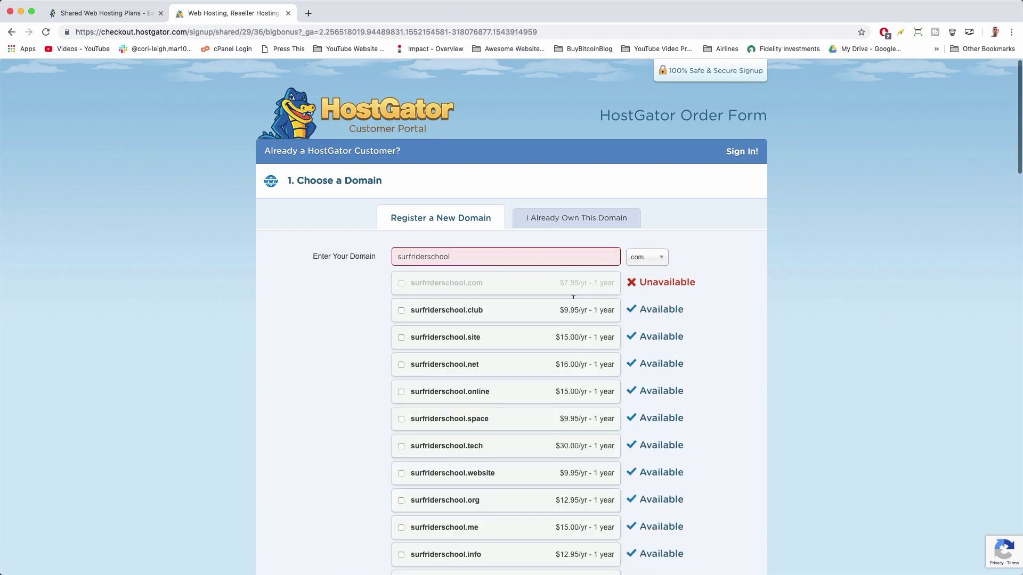
Try alternative .com names based on the owner's name, including a 'surfing' variant
{"action": "scroll", "coordinate": [533, 309], "scroll_direction": "down", "scroll_amount": 4}
{"action": "scroll", "coordinate": [403, 246], "scroll_direction": "up", "scroll_amount": 2}
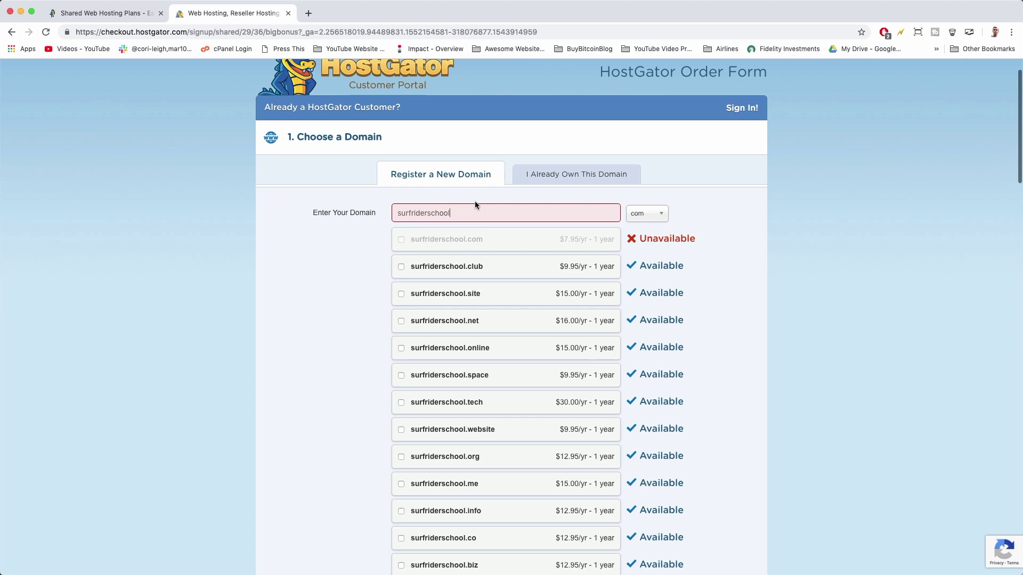
{"action": "double_click", "coordinate": [428, 208]}
{"action": "type", "text": "gregnarayan"}
{"action": "key", "text": "Tab"}
{"action": "key", "text": "Down"}
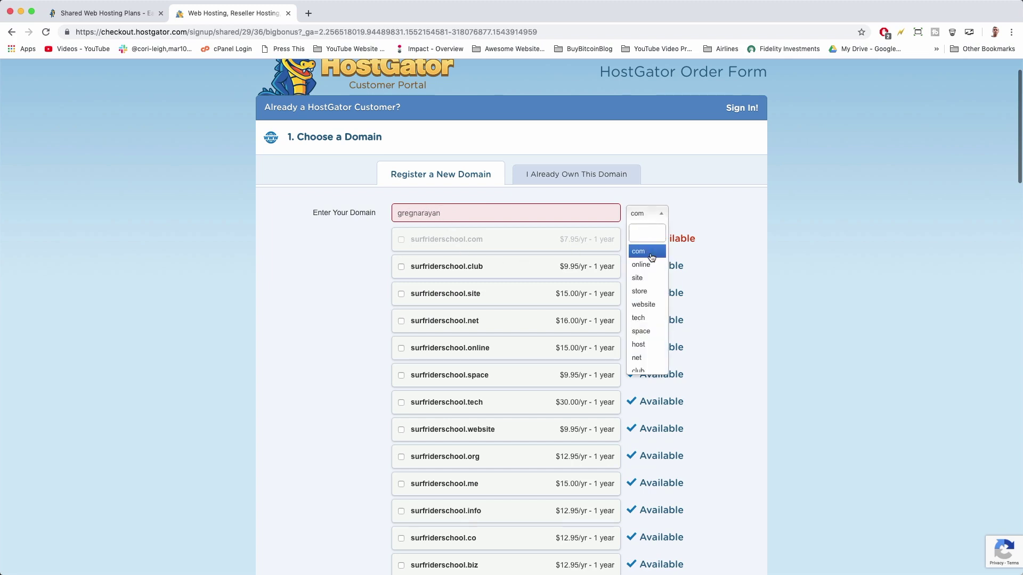
{"action": "left_click", "coordinate": [654, 254]}
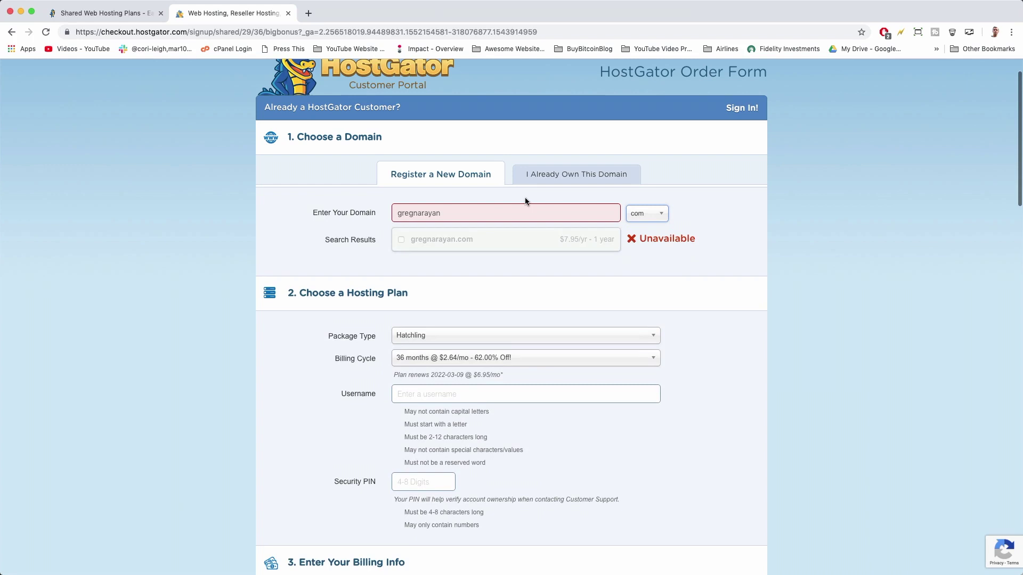
{"action": "left_click", "coordinate": [446, 211]}
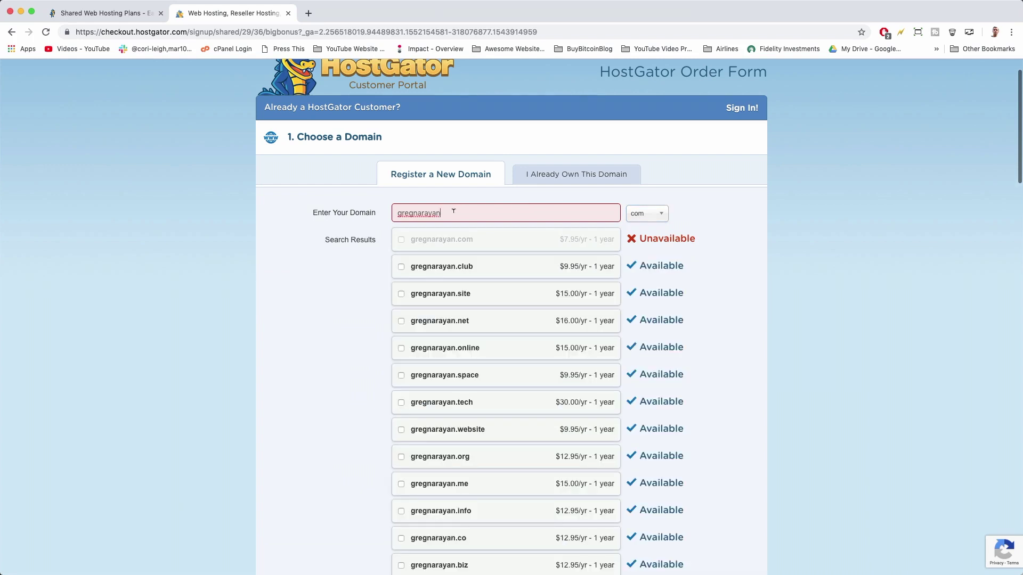
{"action": "type", "text": "surfing"}
{"action": "left_click", "coordinate": [816, 209]}
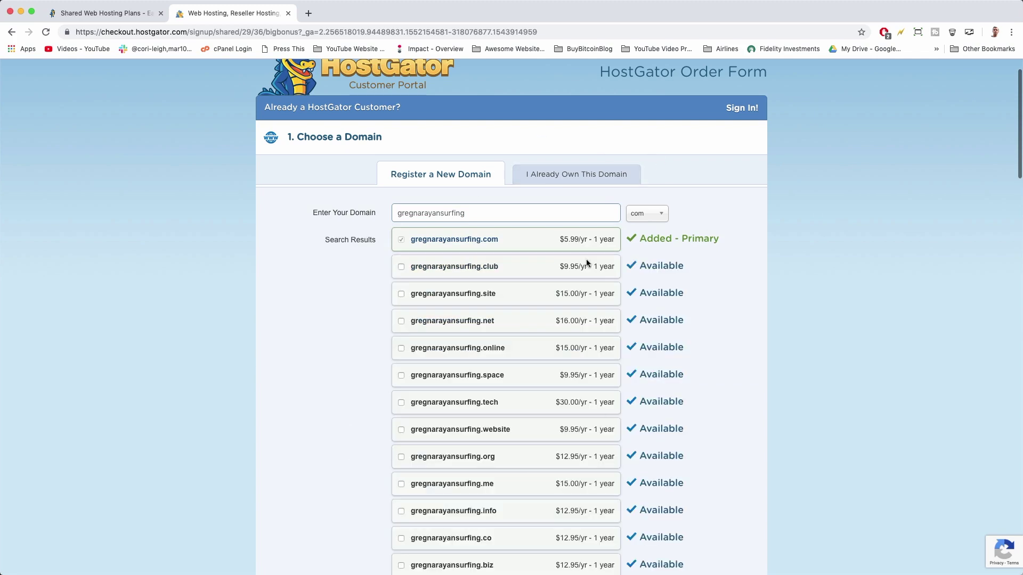
Enter surfriderschools.com under Register a New Domain, after briefly viewing the owned-domain option
{"action": "double_click", "coordinate": [461, 213]}
{"action": "type", "text": "surfriderschools"}
{"action": "left_click", "coordinate": [555, 175]}
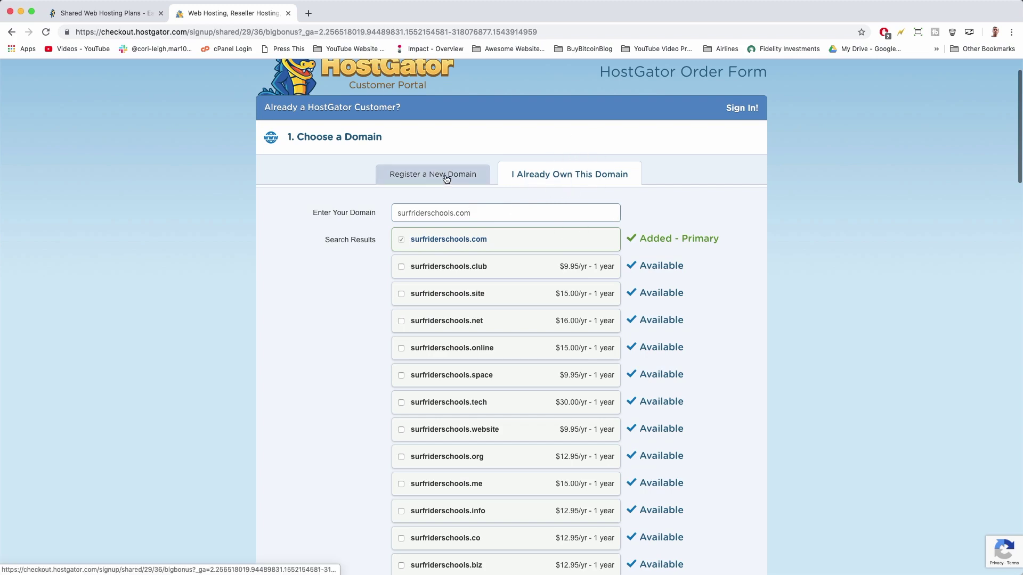
{"action": "left_click", "coordinate": [421, 178]}
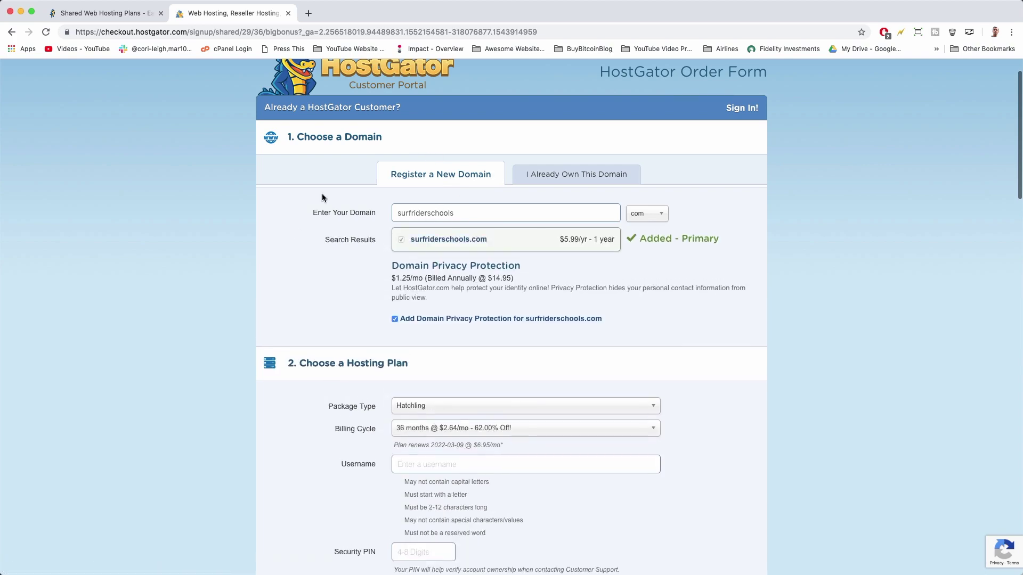
{"action": "scroll", "coordinate": [321, 198], "scroll_direction": "down", "scroll_amount": 10}
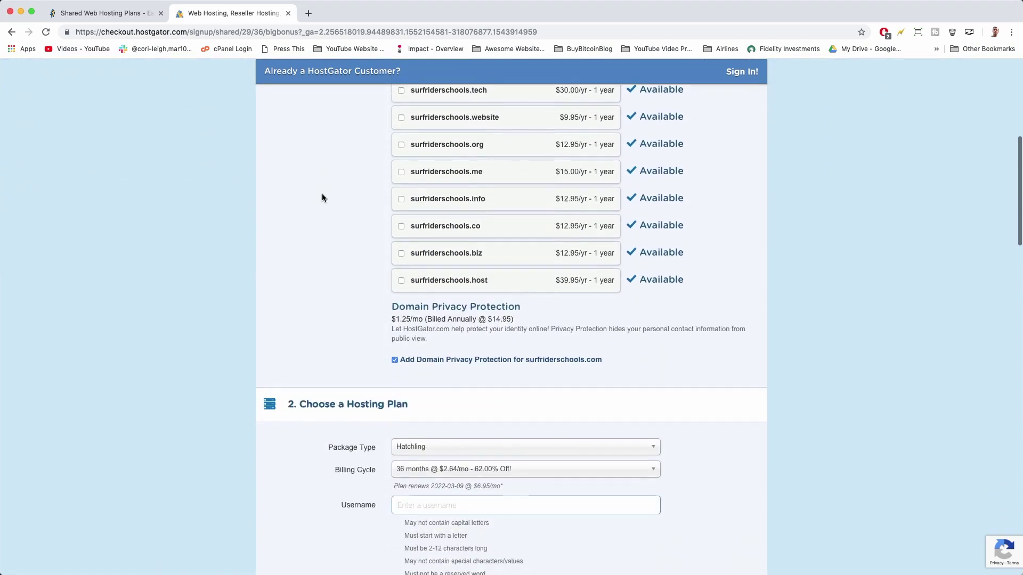
{"action": "scroll", "coordinate": [322, 197], "scroll_direction": "down", "scroll_amount": 1}
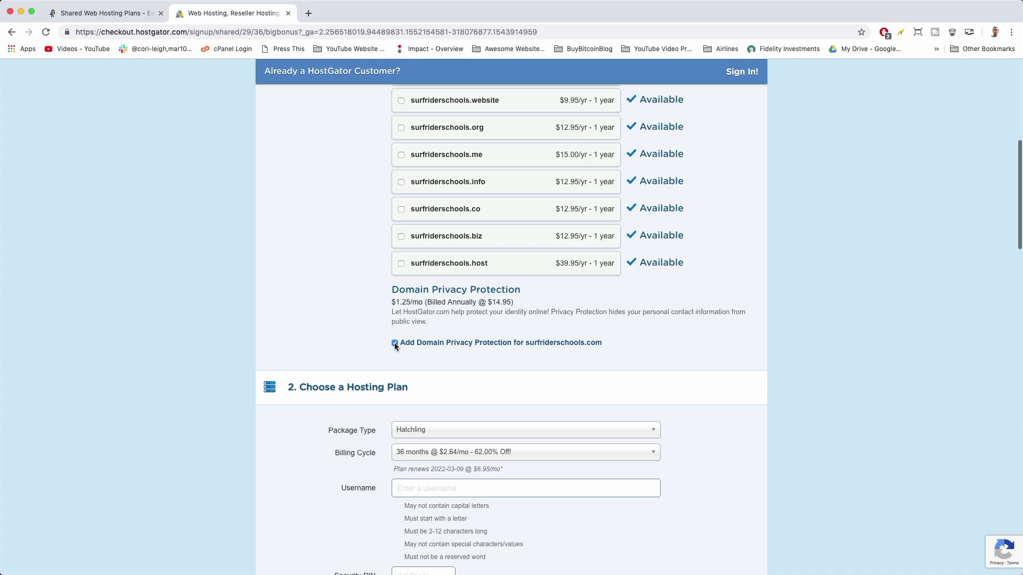
Uncheck Add Domain Privacy Protection
{"action": "left_click", "coordinate": [395, 344]}
{"action": "scroll", "coordinate": [357, 327], "scroll_direction": "down", "scroll_amount": 3}
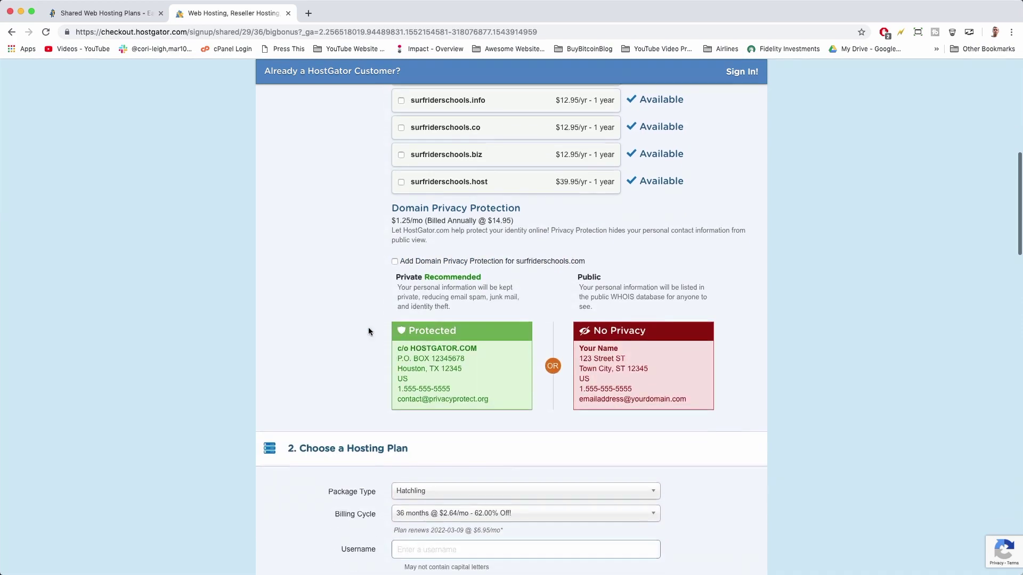
{"action": "scroll", "coordinate": [372, 319], "scroll_direction": "down", "scroll_amount": 6}
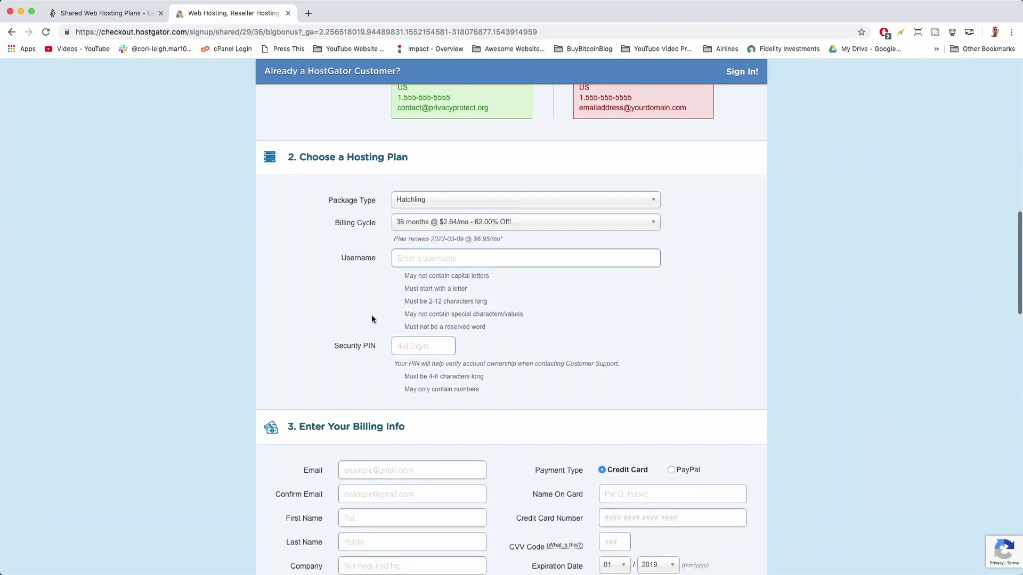
{"action": "scroll", "coordinate": [372, 319], "scroll_direction": "down", "scroll_amount": 1}
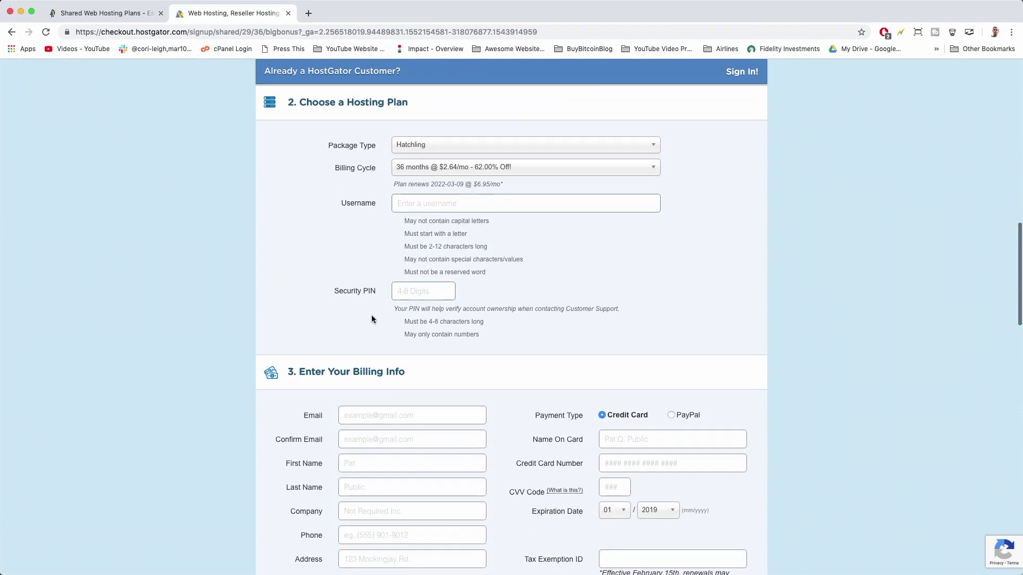
Keep the Hatchling package and set billing to 1 month @ $5.48/mo
{"action": "left_click", "coordinate": [453, 147]}
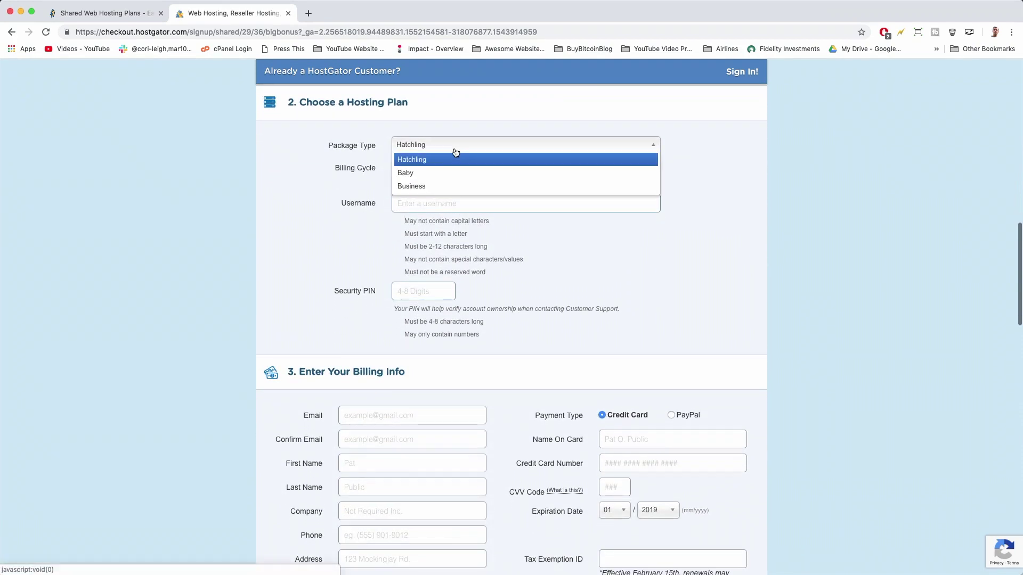
{"action": "left_click", "coordinate": [461, 160]}
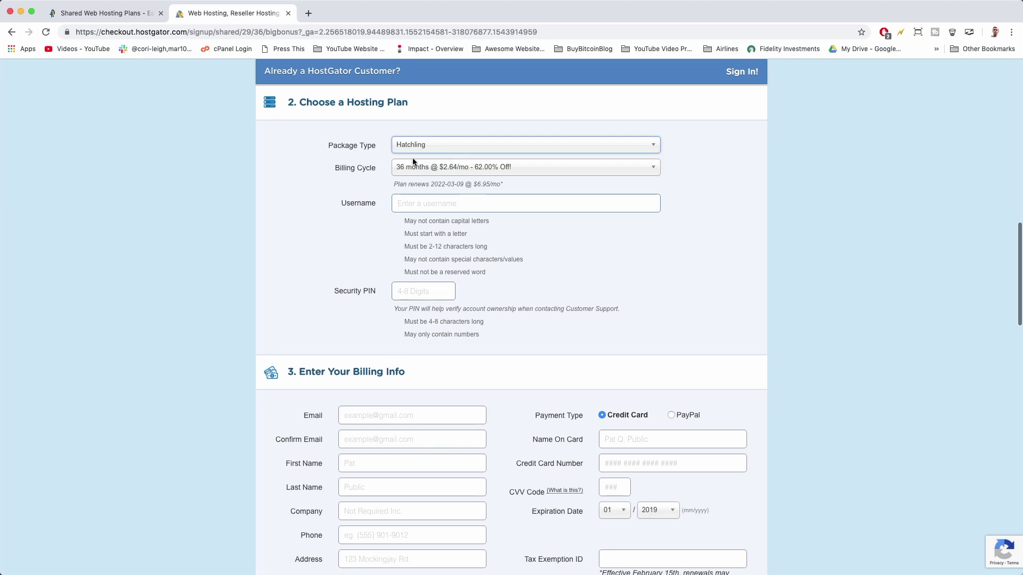
{"action": "left_click", "coordinate": [603, 170]}
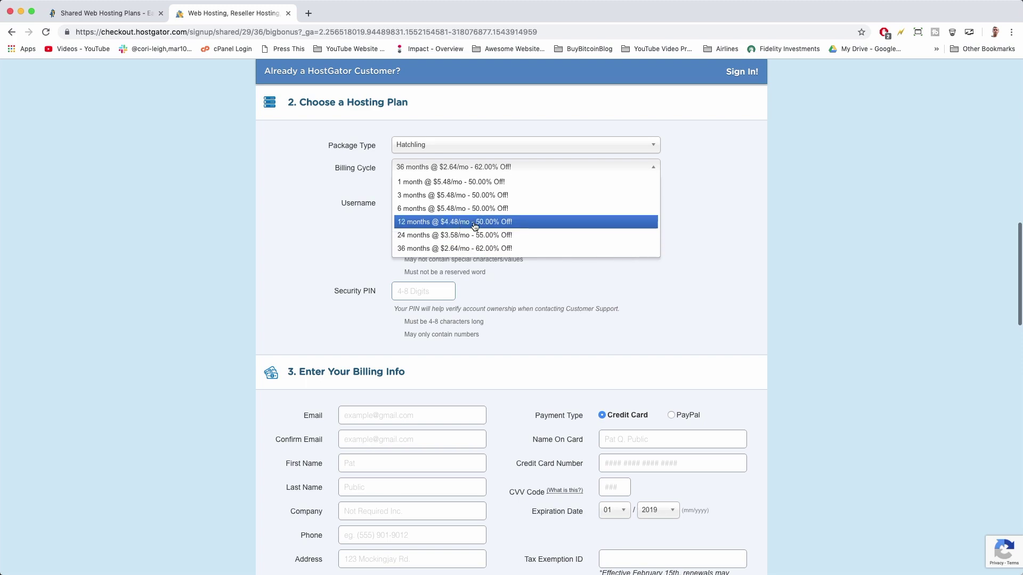
{"action": "left_click", "coordinate": [491, 223]}
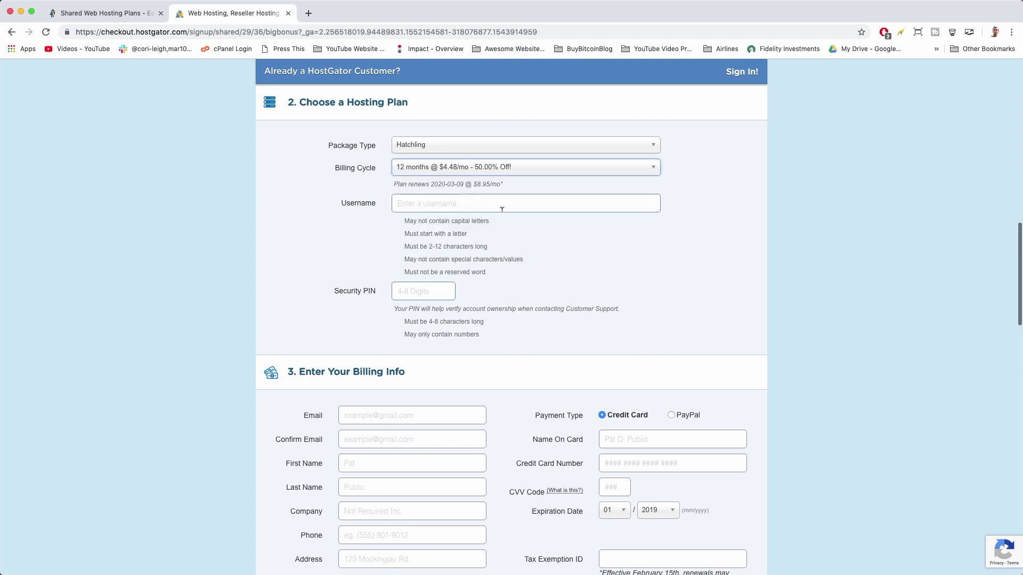
{"action": "left_click", "coordinate": [556, 170]}
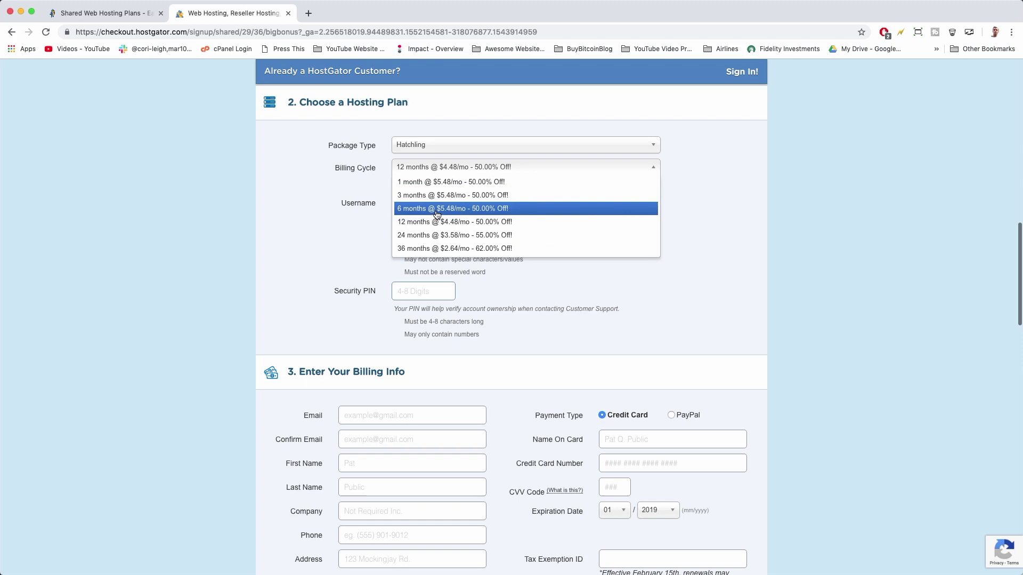
{"action": "left_click", "coordinate": [438, 181]}
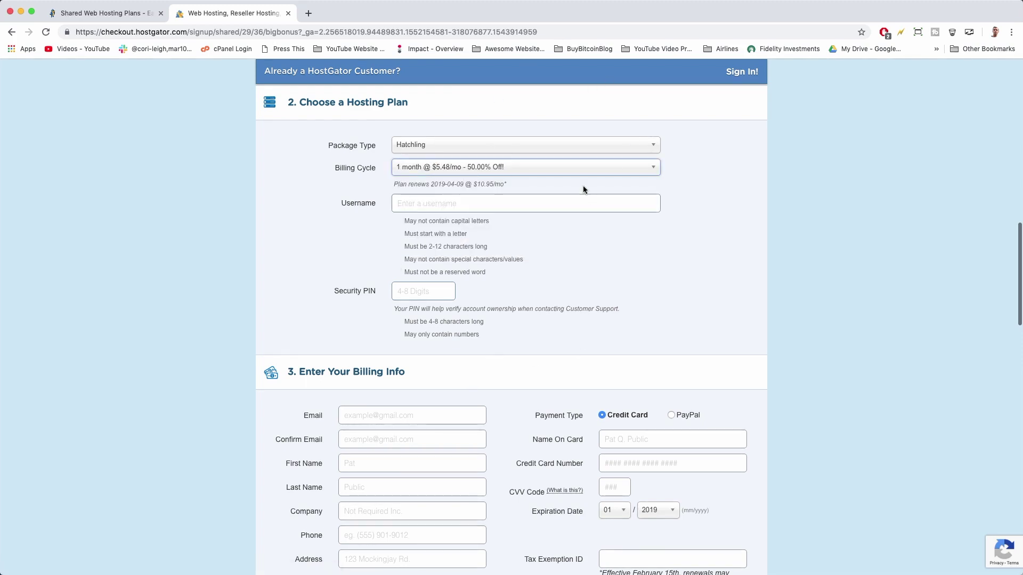
Enter the hosting account username and a 4-digit security PIN, then fill in the billing email
{"action": "scroll", "coordinate": [584, 190], "scroll_direction": "down", "scroll_amount": 1}
{"action": "left_click", "coordinate": [476, 166]}
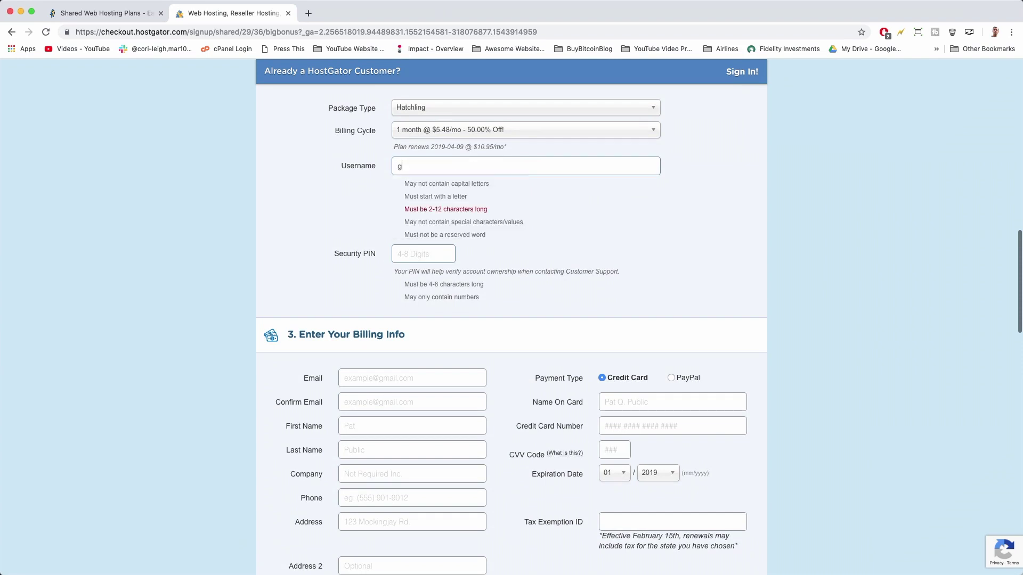
{"action": "key", "text": "Tab"}
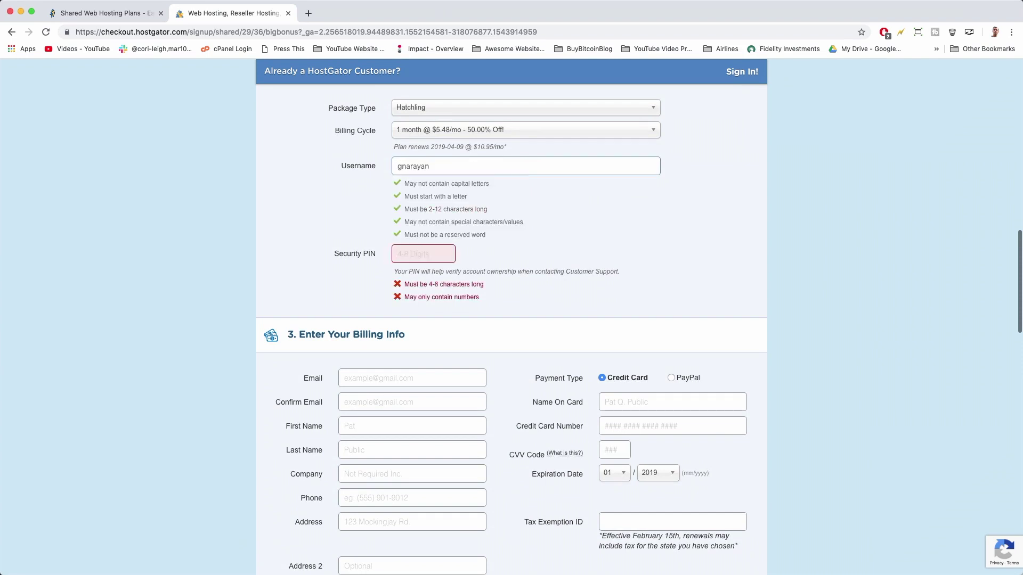
{"action": "scroll", "coordinate": [866, 222], "scroll_direction": "down", "scroll_amount": 5}
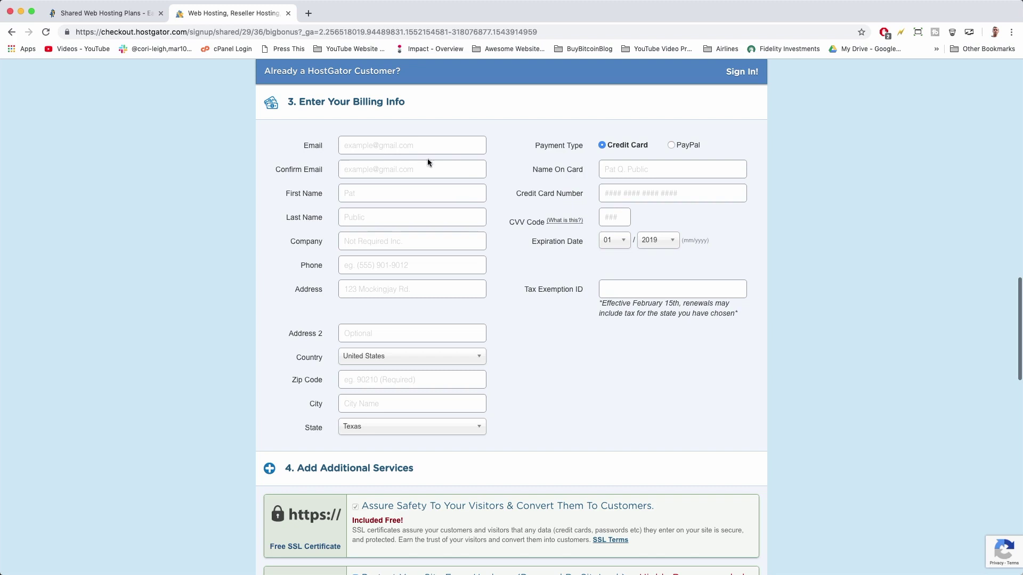
{"action": "left_click", "coordinate": [413, 147]}
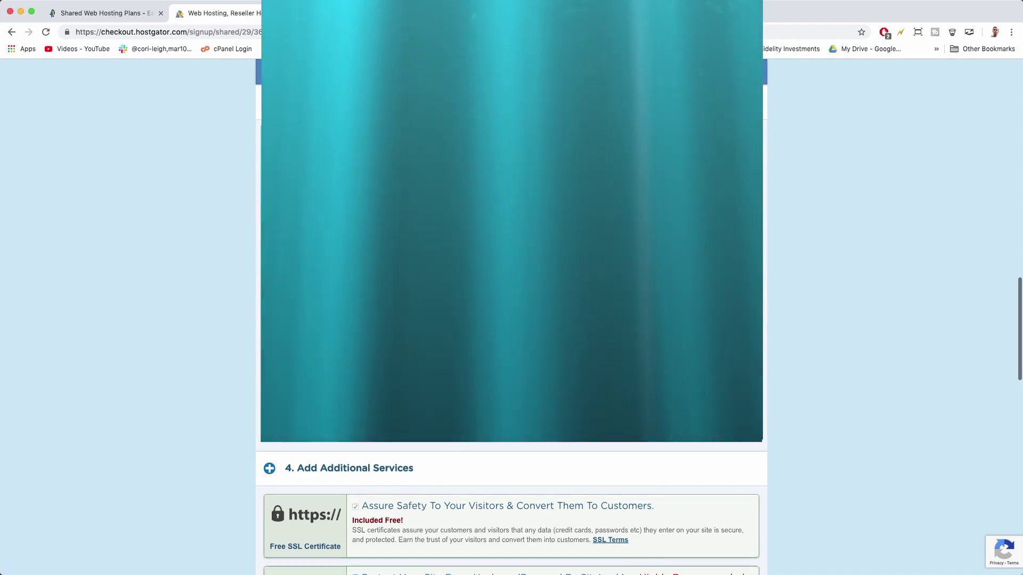
{"action": "scroll", "coordinate": [511, 507], "scroll_direction": "down", "scroll_amount": 10}
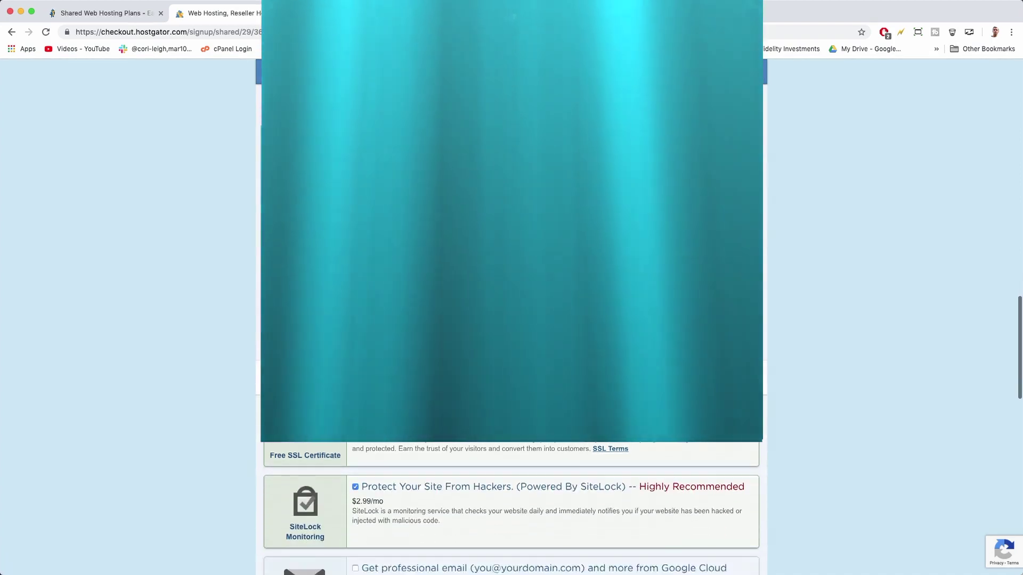
{"action": "scroll", "coordinate": [392, 273], "scroll_direction": "down", "scroll_amount": 3}
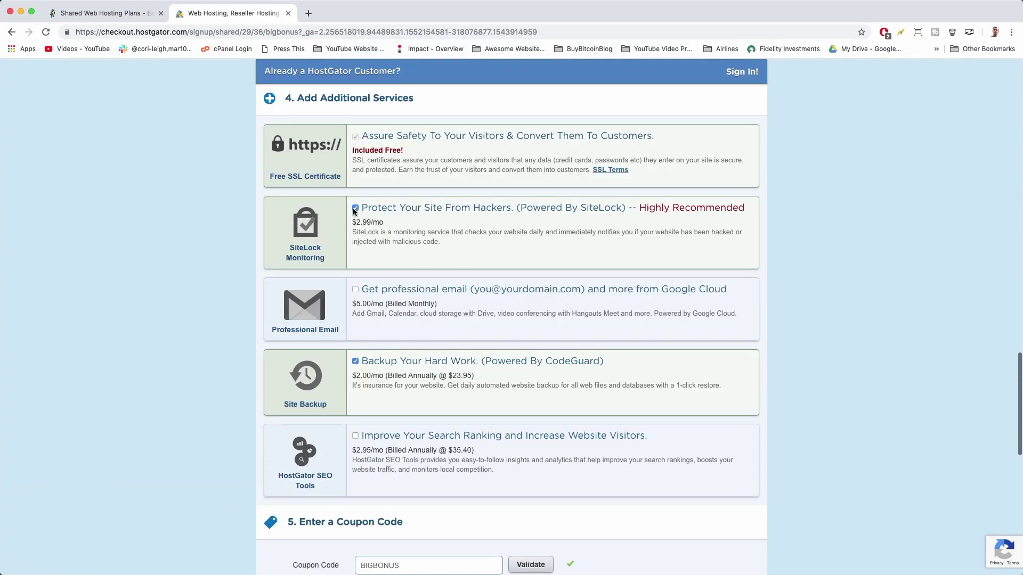
Uncheck the SiteLock ($2.99/mo) and CodeGuard Site Backup ($2.00/mo) add-ons
{"action": "left_click", "coordinate": [355, 208]}
{"action": "left_click", "coordinate": [356, 362]}
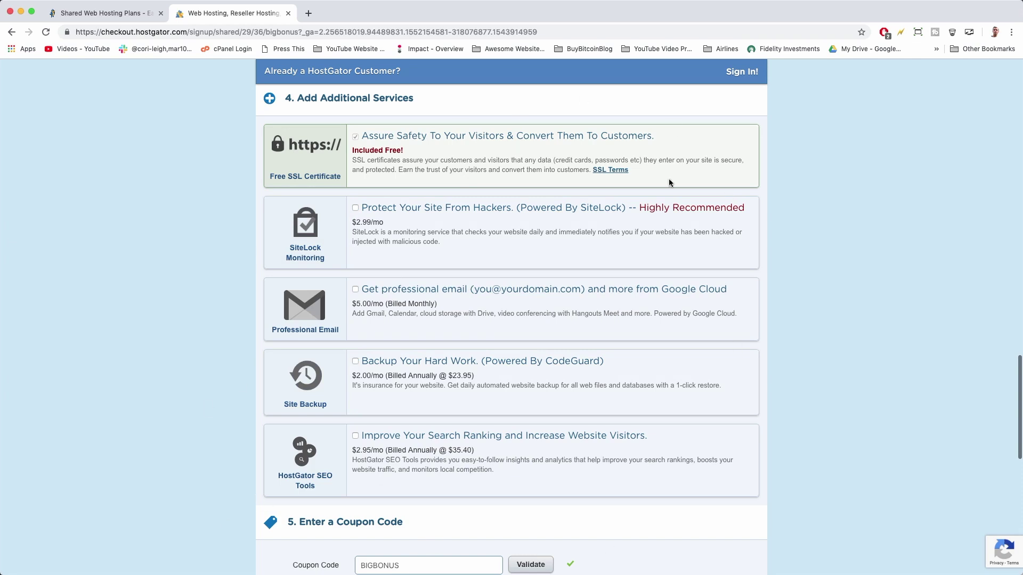
{"action": "scroll", "coordinate": [511, 370], "scroll_direction": "down", "scroll_amount": 6}
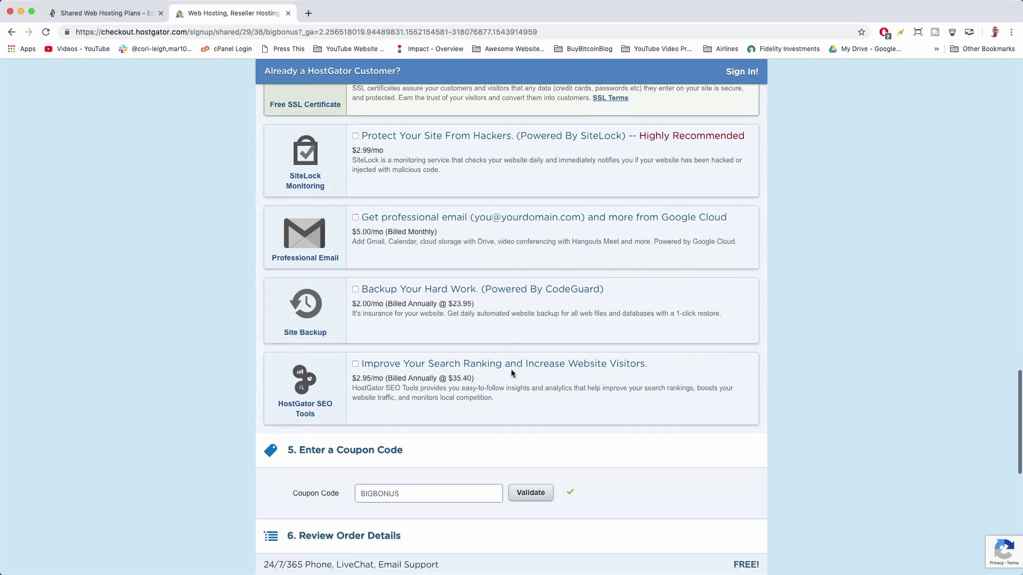
{"action": "scroll", "coordinate": [510, 373], "scroll_direction": "down", "scroll_amount": 2}
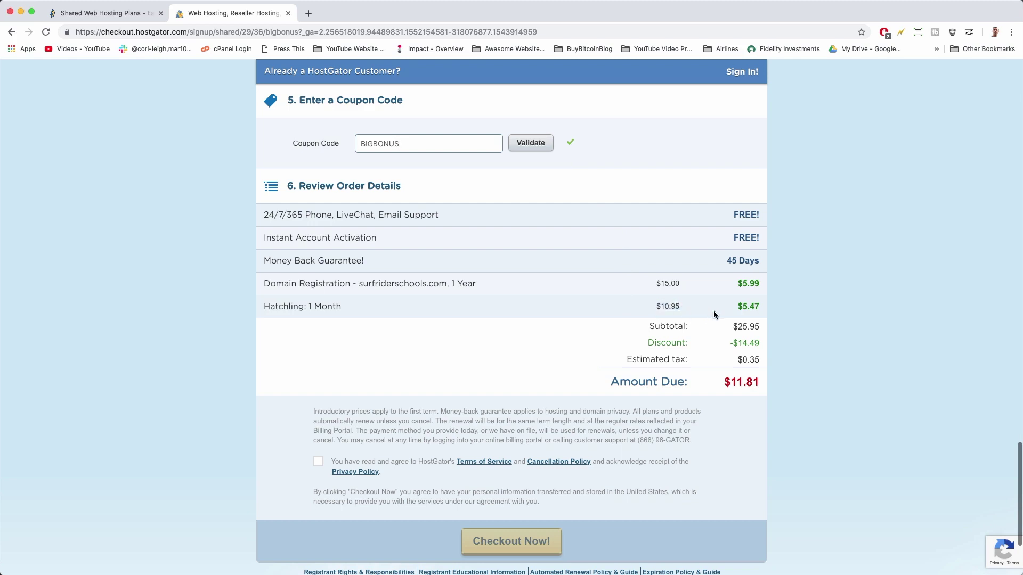
{"action": "left_click_drag", "start_coordinate": [740, 306], "coordinate": [758, 305]}
{"action": "left_click_drag", "start_coordinate": [656, 284], "coordinate": [675, 283]}
{"action": "left_click_drag", "start_coordinate": [760, 362], "coordinate": [735, 327]}
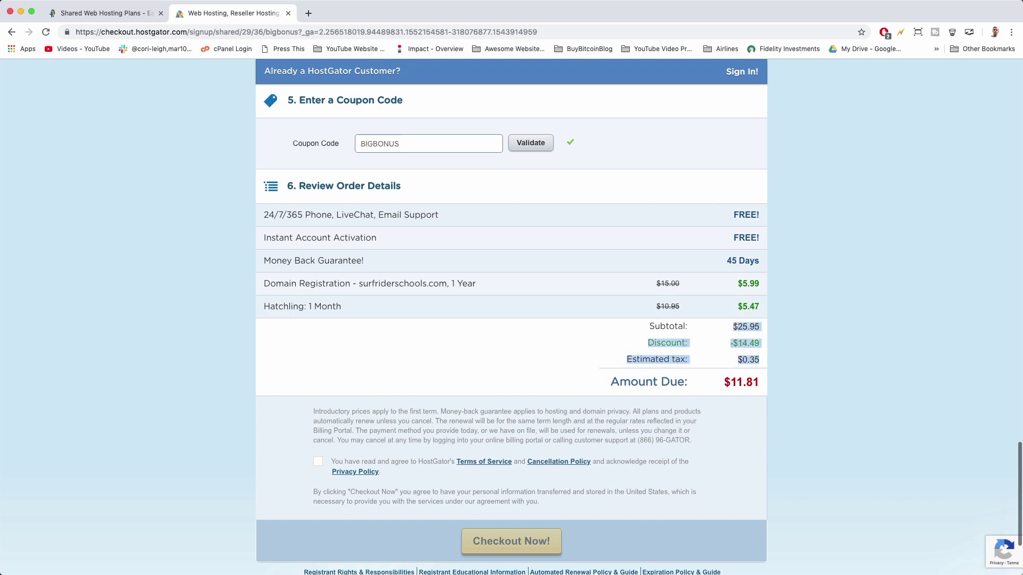
{"action": "left_click", "coordinate": [765, 393]}
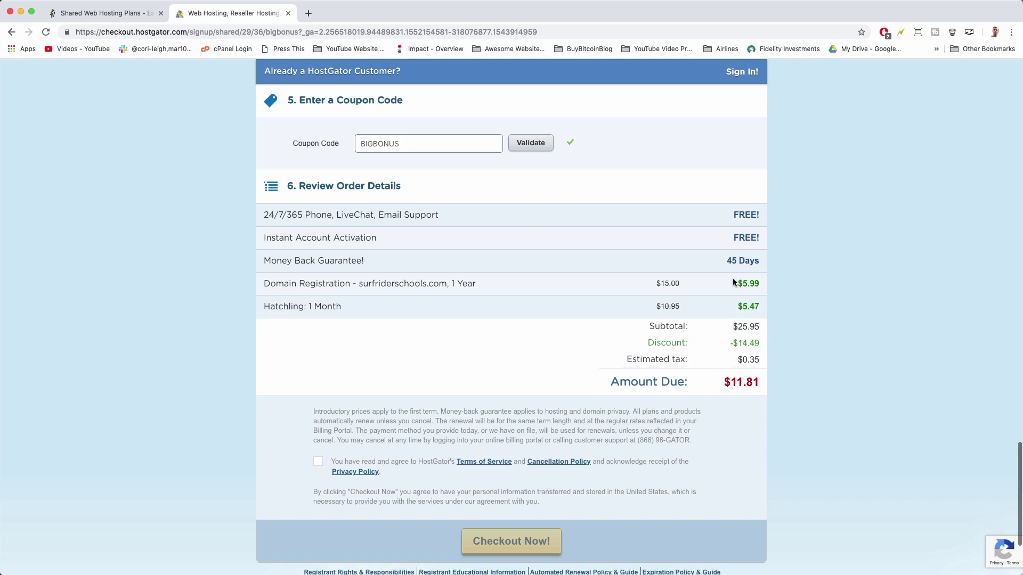
{"action": "left_click_drag", "start_coordinate": [738, 360], "coordinate": [755, 360]}
{"action": "left_click", "coordinate": [758, 356]}
{"action": "left_click_drag", "start_coordinate": [743, 359], "coordinate": [757, 361]}
{"action": "left_click", "coordinate": [747, 361]}
Highlight the Instant Account Activation and Money Back Guarantee lines in the order review
{"action": "scroll", "coordinate": [575, 128], "scroll_direction": "up", "scroll_amount": 1}
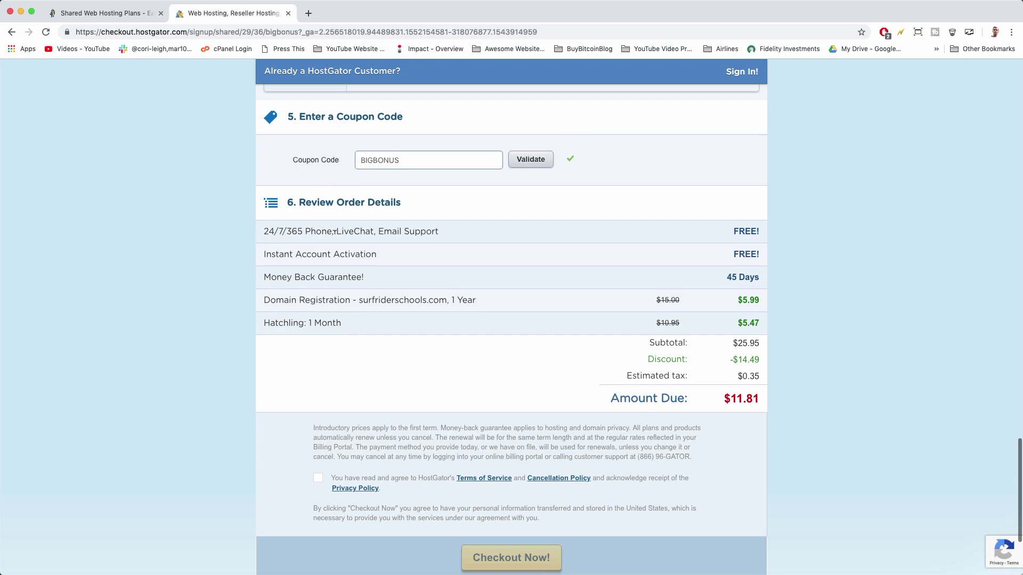
{"action": "left_click_drag", "start_coordinate": [380, 255], "coordinate": [258, 250]}
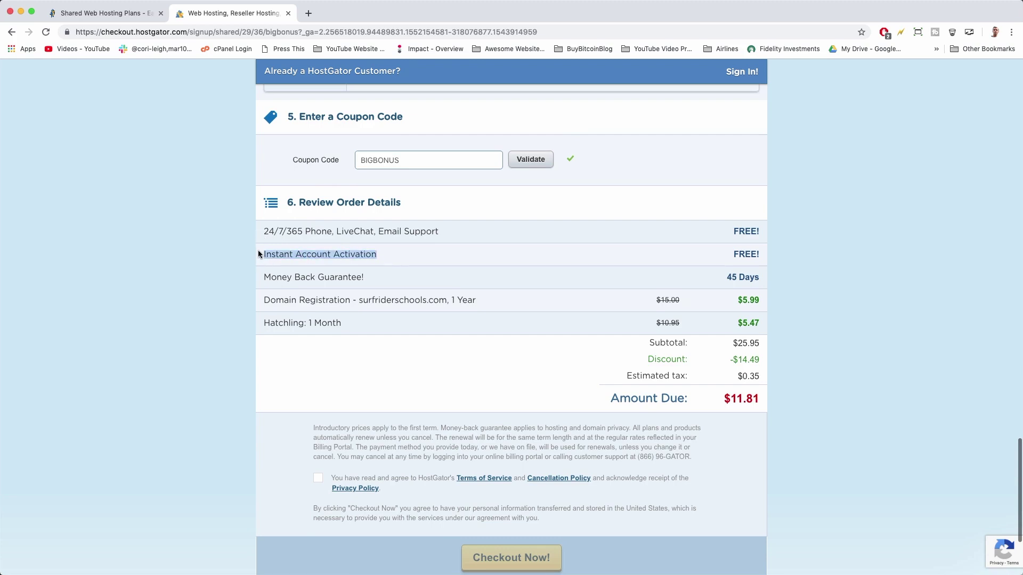
{"action": "left_click", "coordinate": [376, 282]}
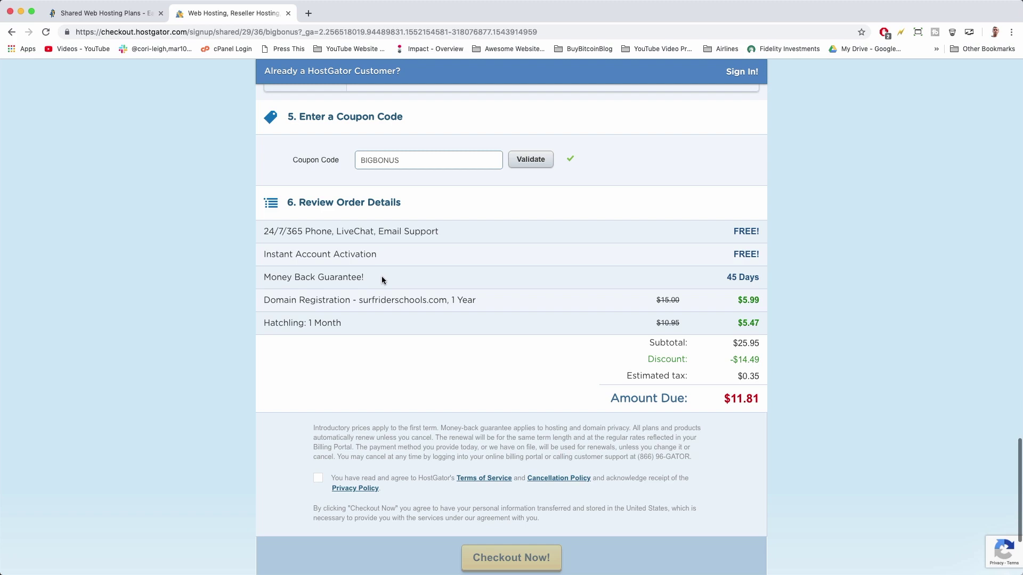
{"action": "left_click_drag", "start_coordinate": [381, 276], "coordinate": [261, 277]}
{"action": "left_click", "coordinate": [336, 298]}
Tick the Terms of Service and Cancellation Policy agreement box
{"action": "left_click", "coordinate": [318, 479]}
{"action": "scroll", "coordinate": [490, 359], "scroll_direction": "down", "scroll_amount": 3}
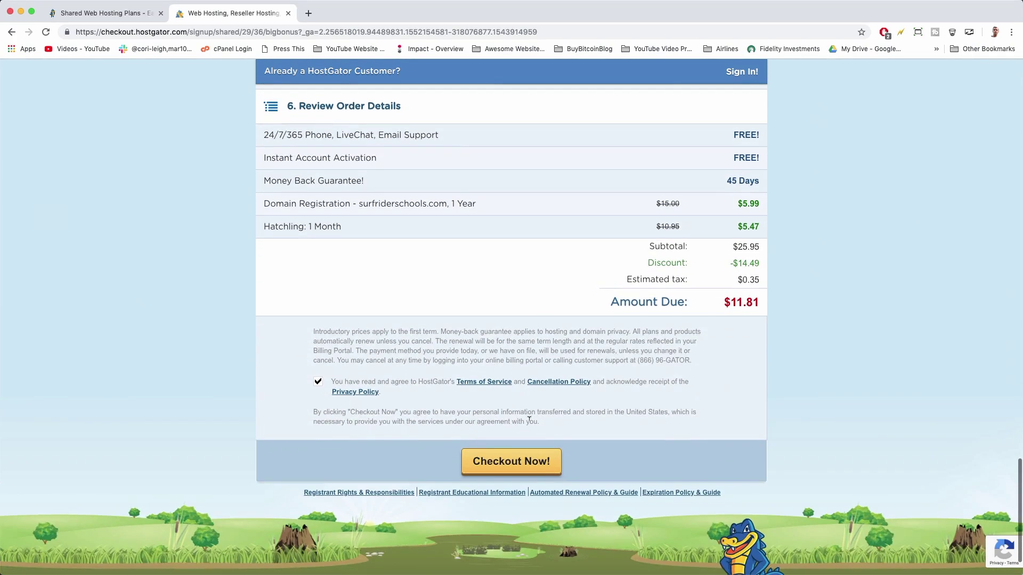
{"action": "scroll", "coordinate": [529, 419], "scroll_direction": "down", "scroll_amount": 2}
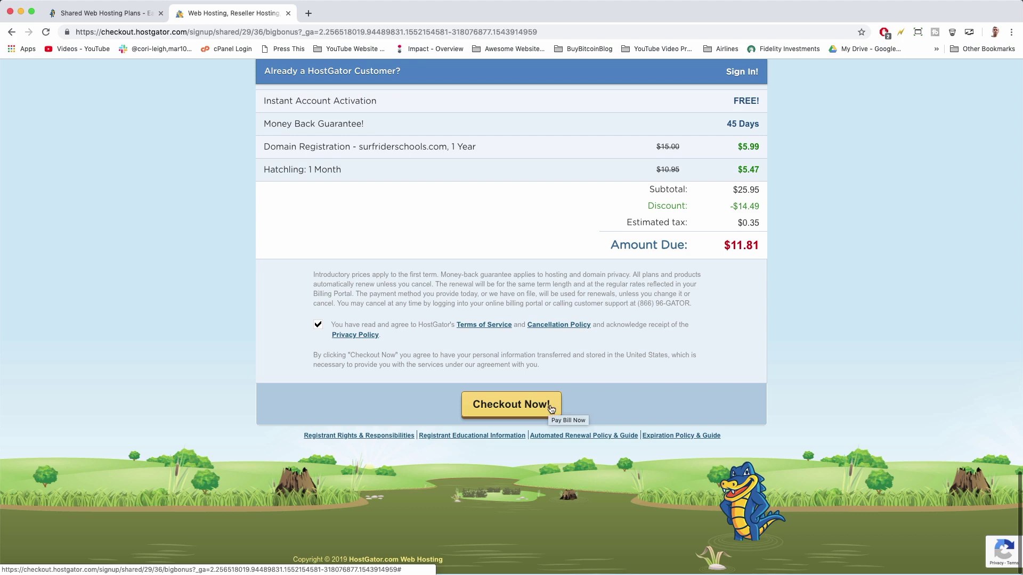
Check out the $11.81 order and open the Hosting account summary
{"action": "left_click", "coordinate": [556, 411]}
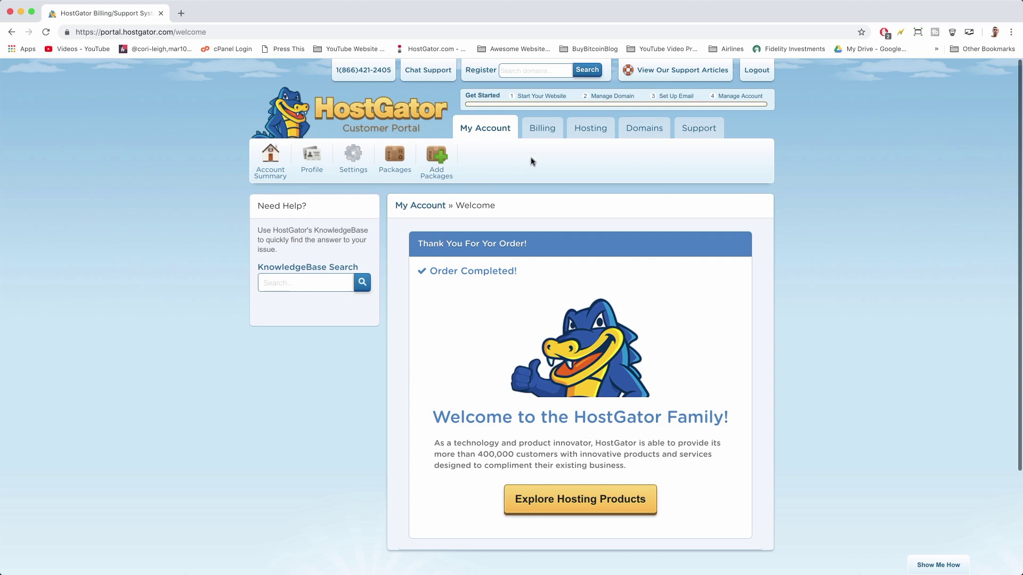
{"action": "left_click", "coordinate": [591, 136]}
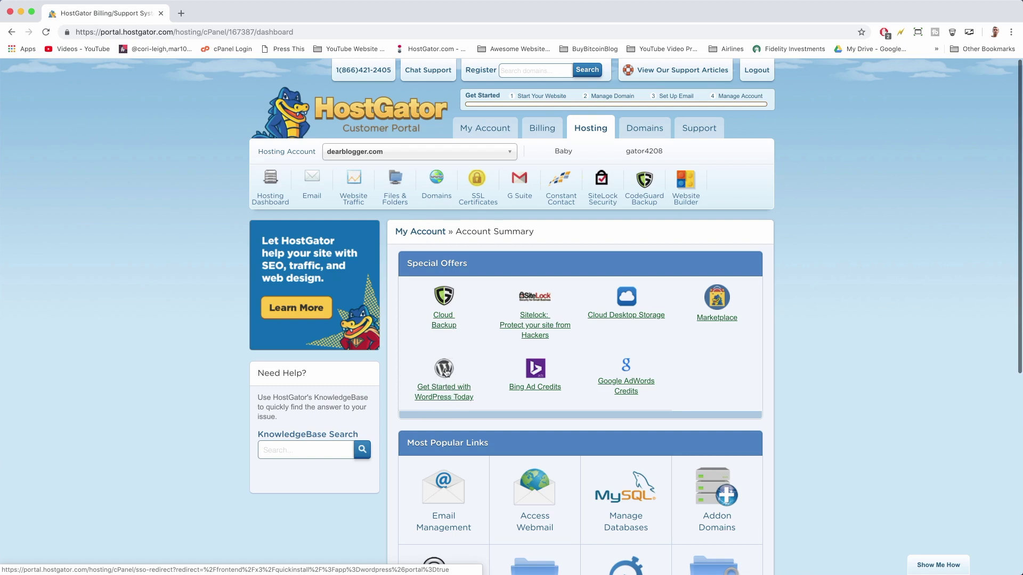
Choose surfriderschool.com as the WordPress install domain and proceed to Install Settings
{"action": "left_click", "coordinate": [444, 370]}
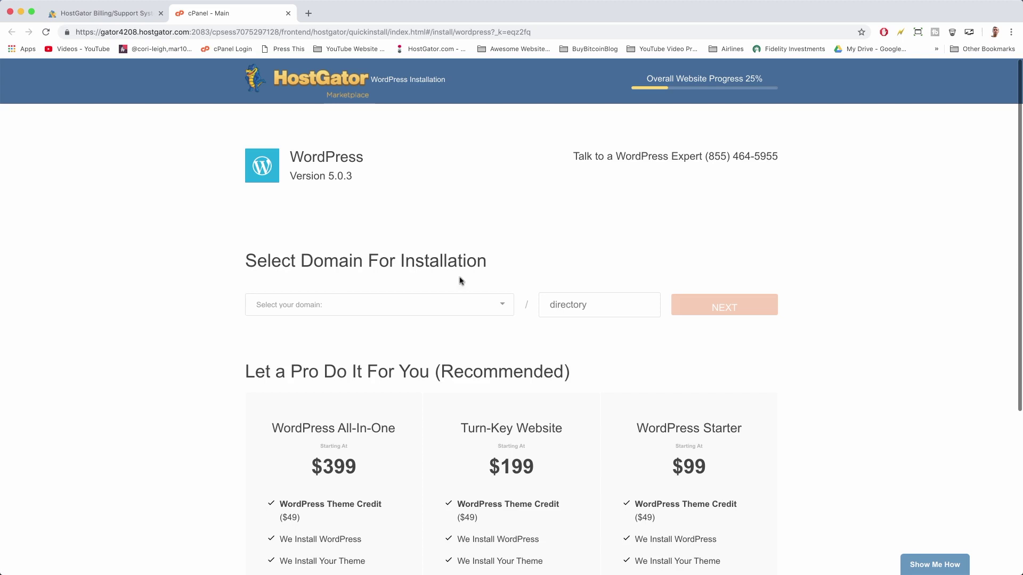
{"action": "left_click", "coordinate": [499, 312]}
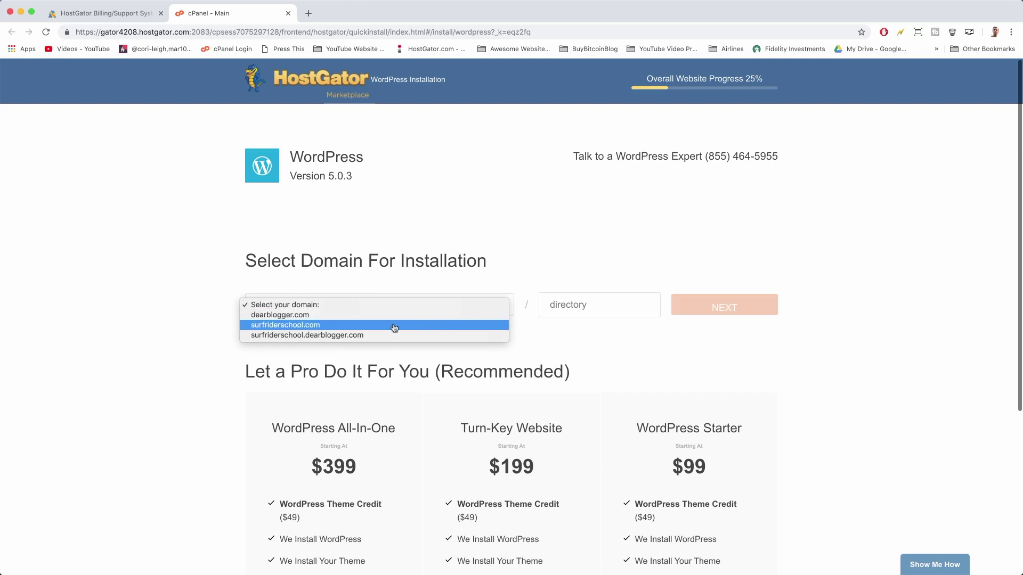
{"action": "left_click", "coordinate": [311, 326]}
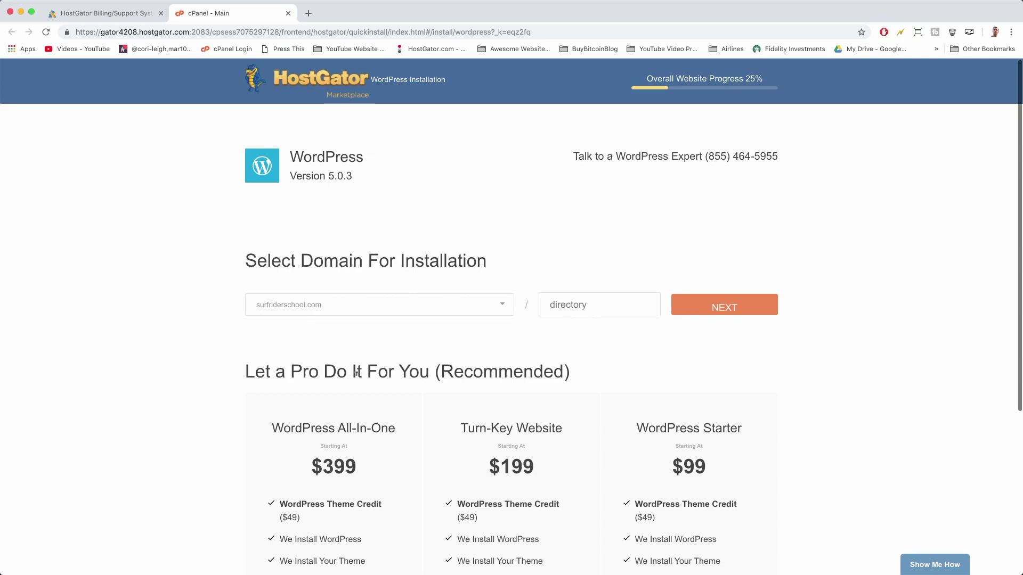
{"action": "scroll", "coordinate": [626, 389], "scroll_direction": "down", "scroll_amount": 5}
{"action": "scroll", "coordinate": [626, 391], "scroll_direction": "up", "scroll_amount": 5}
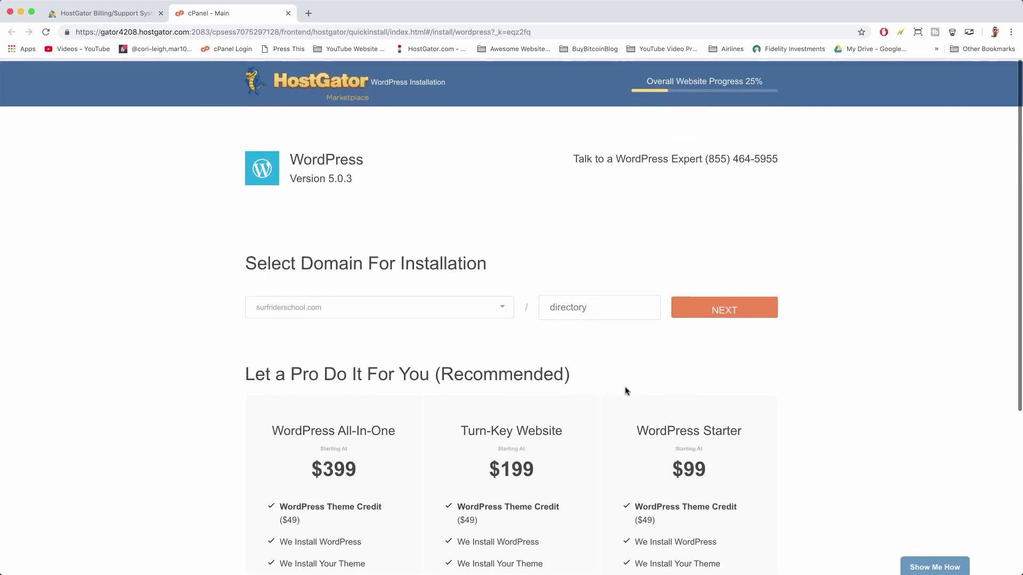
{"action": "left_click", "coordinate": [752, 306]}
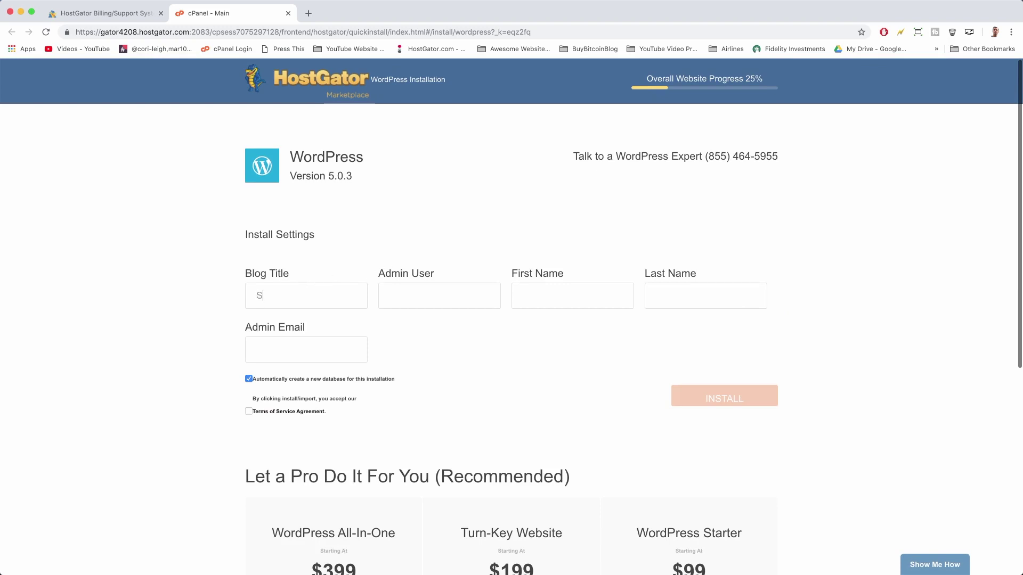
Title the blog 'Surf Rider School' and fill in the admin username
{"action": "type", "text": "urf Rider Sh"}
{"action": "key", "text": "BackSpace"}
{"action": "type", "text": "chool"}
{"action": "type", "text": "G"}
{"action": "type", "text": "reg"}
{"action": "left_click_drag", "start_coordinate": [419, 296], "coordinate": [383, 295]}
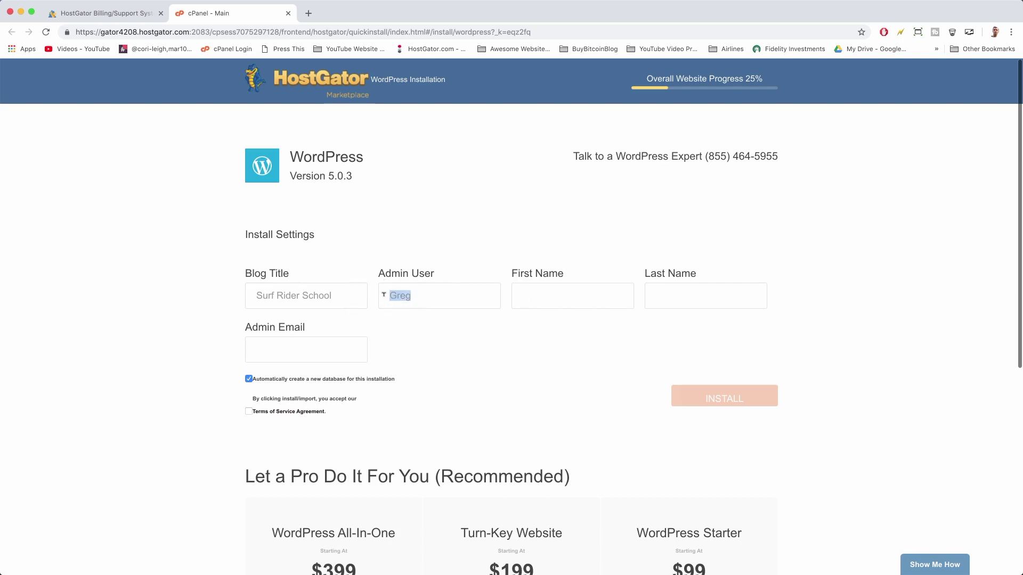
{"action": "left_click", "coordinate": [397, 295]}
{"action": "left_click", "coordinate": [494, 231]}
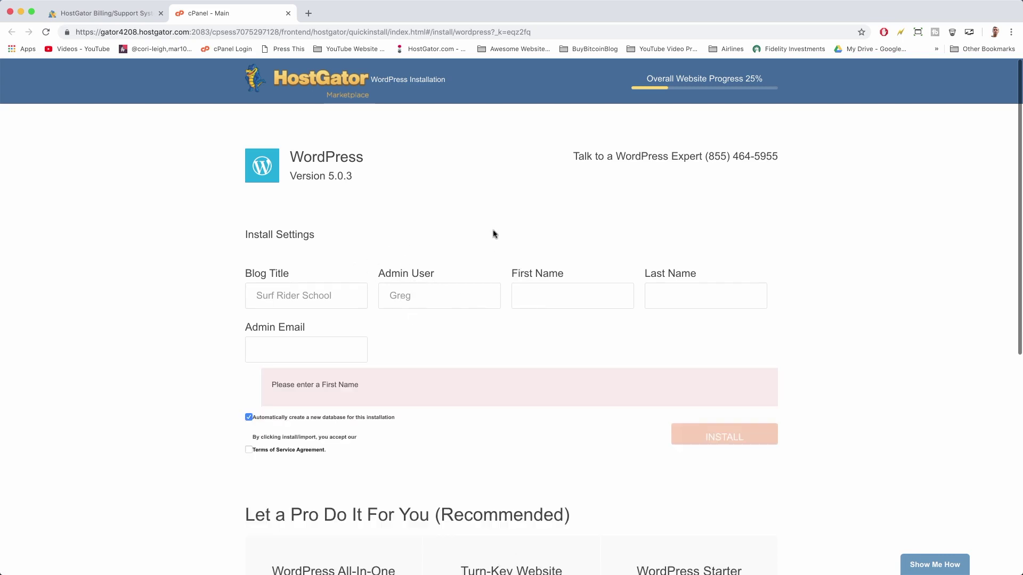
Enter the admin's first name, last name and email, accept the terms, and install WordPress
{"action": "left_click", "coordinate": [515, 292]}
{"action": "type", "text": "Greg"}
{"action": "key", "text": "Tab"}
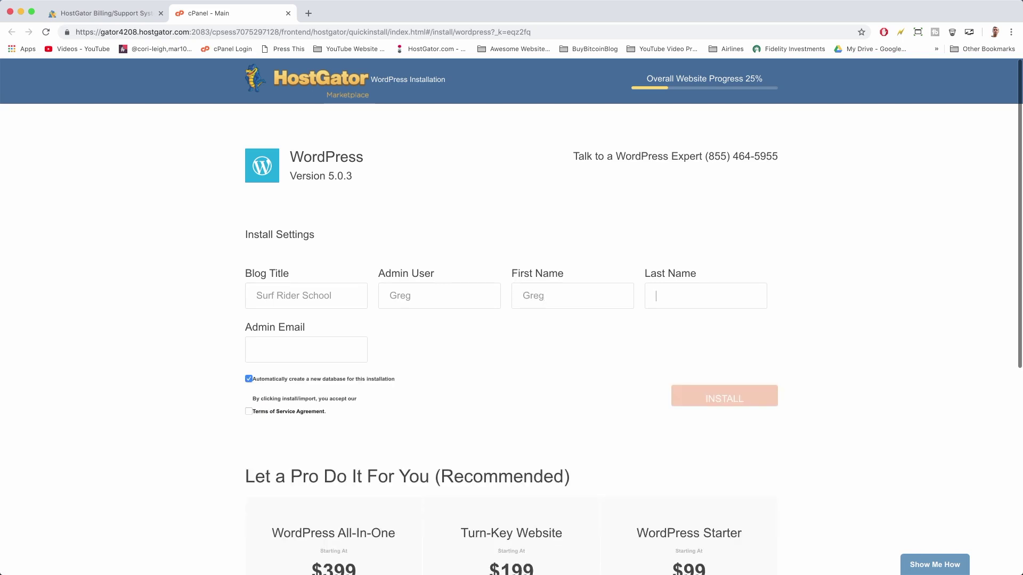
{"action": "type", "text": "Narayan"}
{"action": "left_click", "coordinate": [323, 344]}
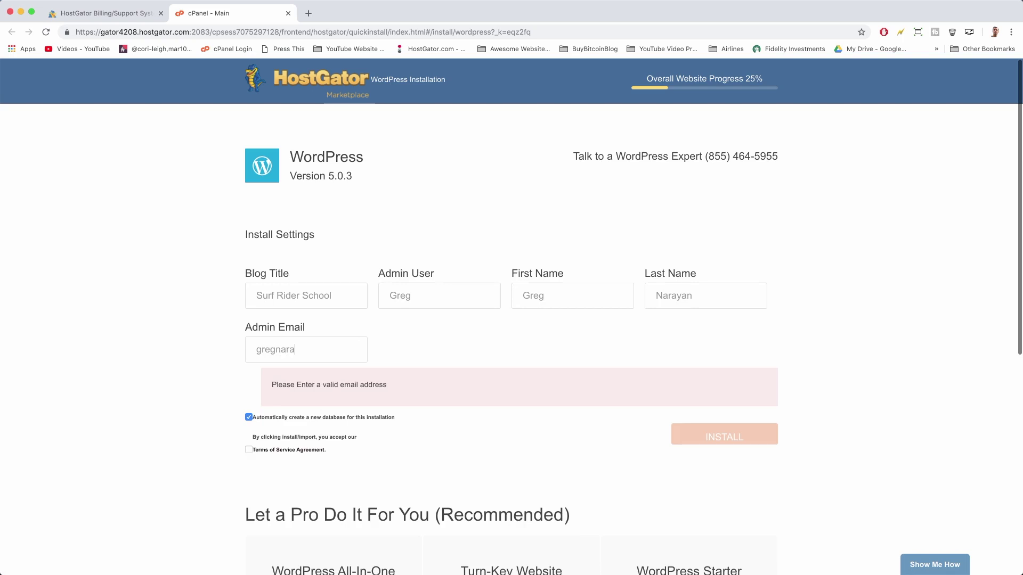
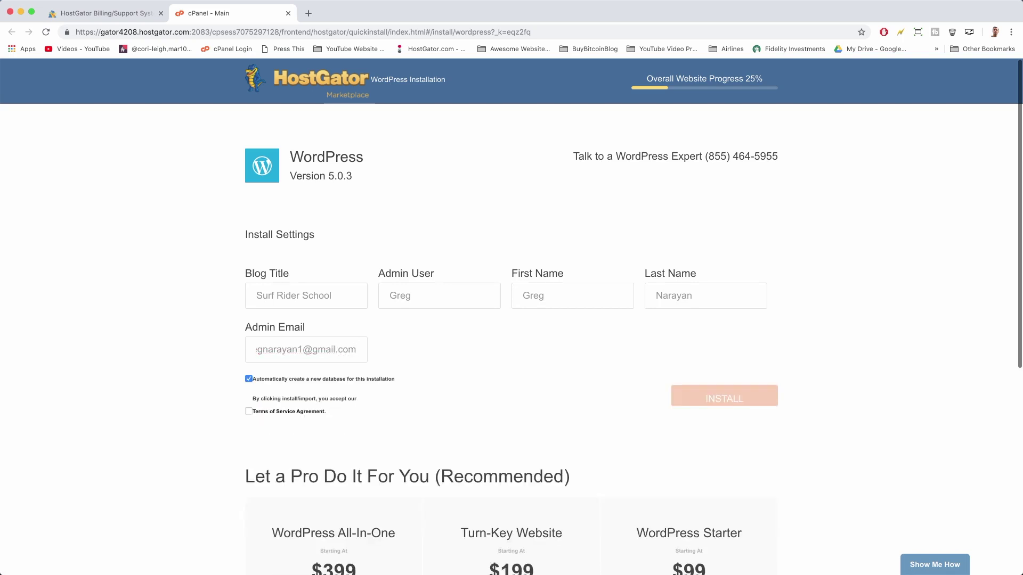
{"action": "left_click", "coordinate": [248, 411]}
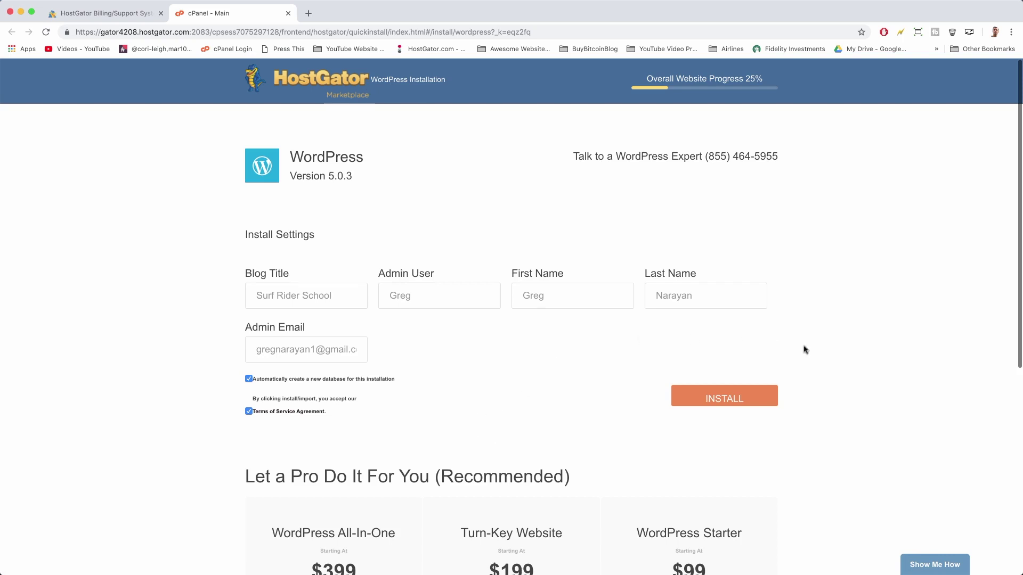
{"action": "left_click", "coordinate": [761, 404]}
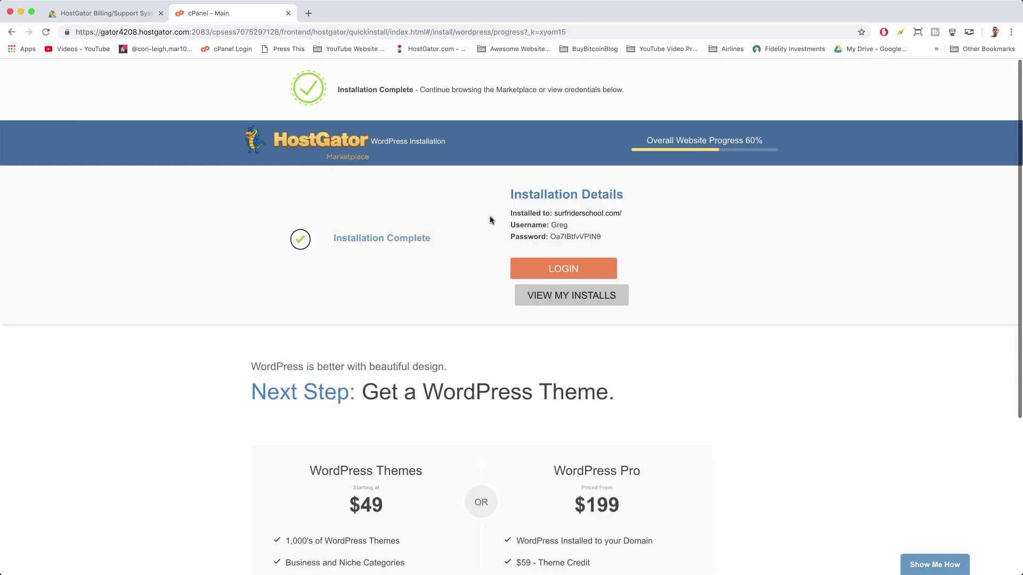
Copy the surfriderschool.com installation details and paste them into a blank TextEdit document
{"action": "left_click_drag", "start_coordinate": [511, 194], "coordinate": [638, 248]}
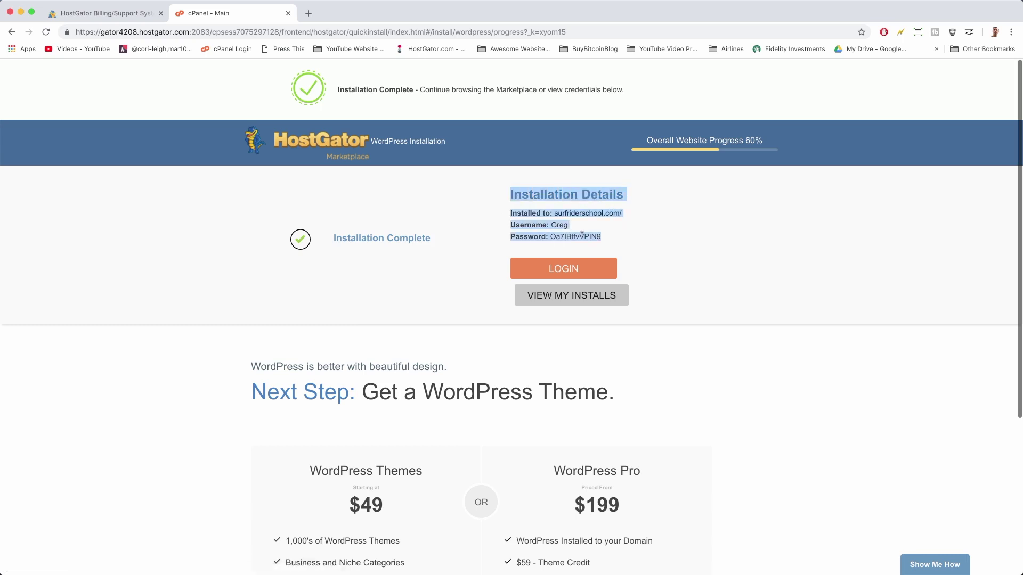
{"action": "right_click", "coordinate": [542, 212]}
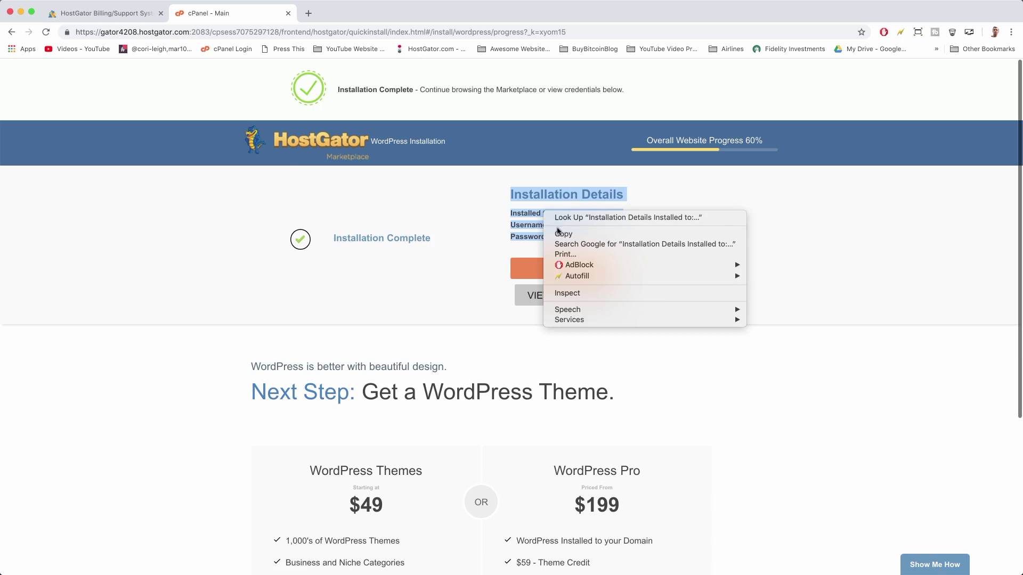
{"action": "left_click", "coordinate": [557, 233]}
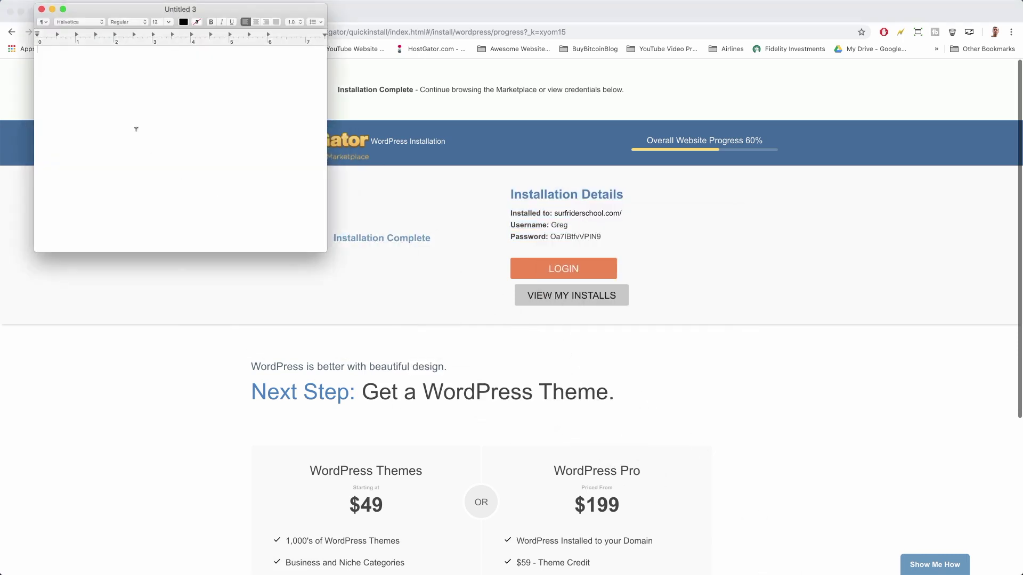
{"action": "right_click", "coordinate": [103, 100]}
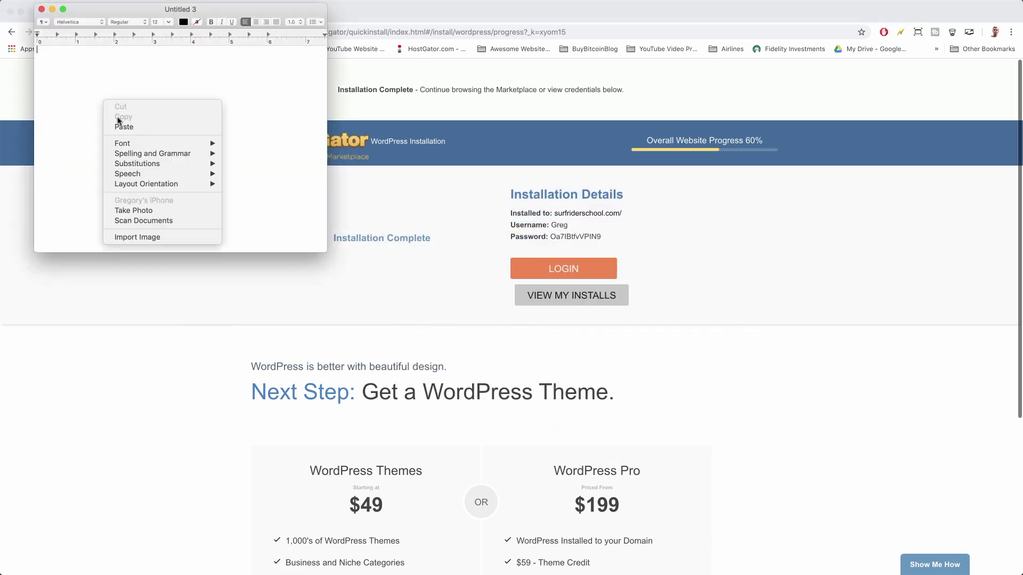
{"action": "left_click", "coordinate": [123, 127]}
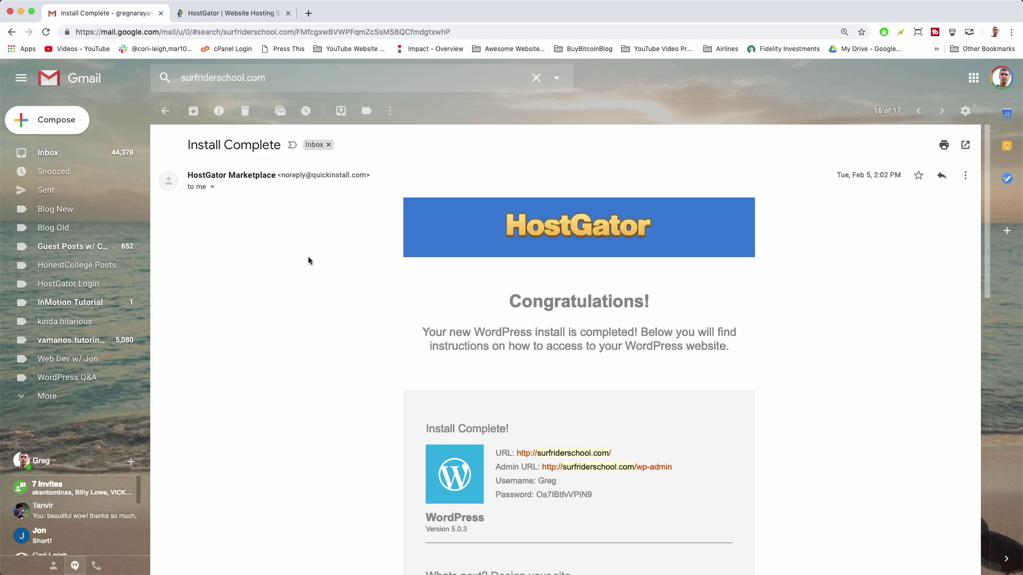
In the Your Account Info email, highlight nameservers ns8095.hostgator.com and ns8096.hostgator.com
{"action": "scroll", "coordinate": [308, 258], "scroll_direction": "down", "scroll_amount": 5}
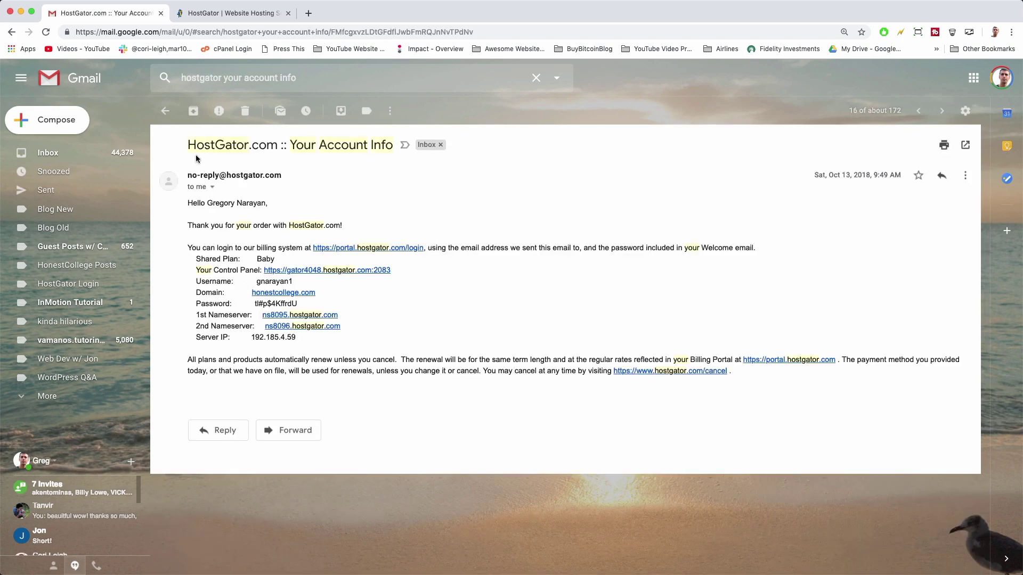
{"action": "left_click_drag", "start_coordinate": [190, 144], "coordinate": [391, 149]}
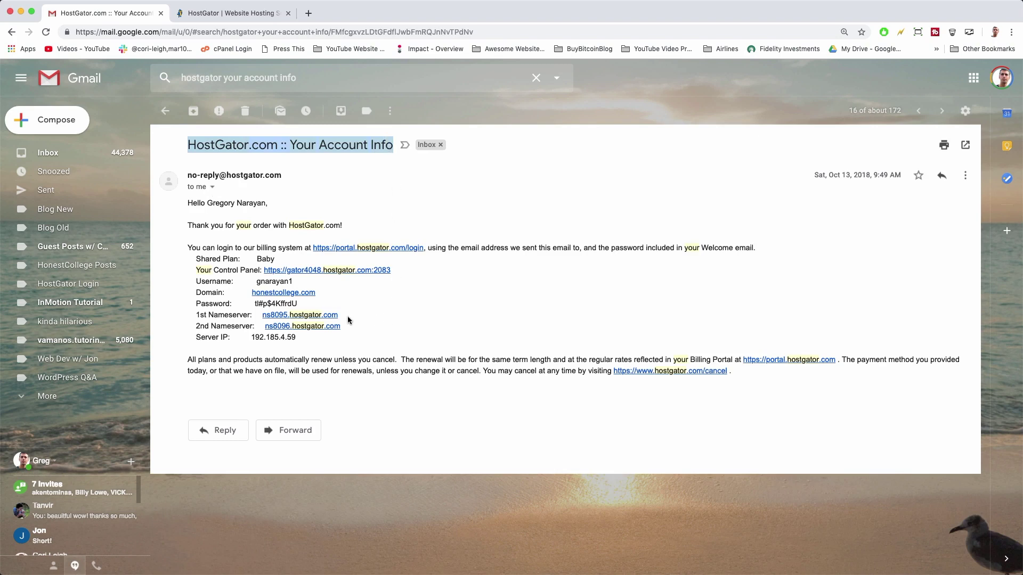
{"action": "left_click_drag", "start_coordinate": [347, 316], "coordinate": [261, 316]}
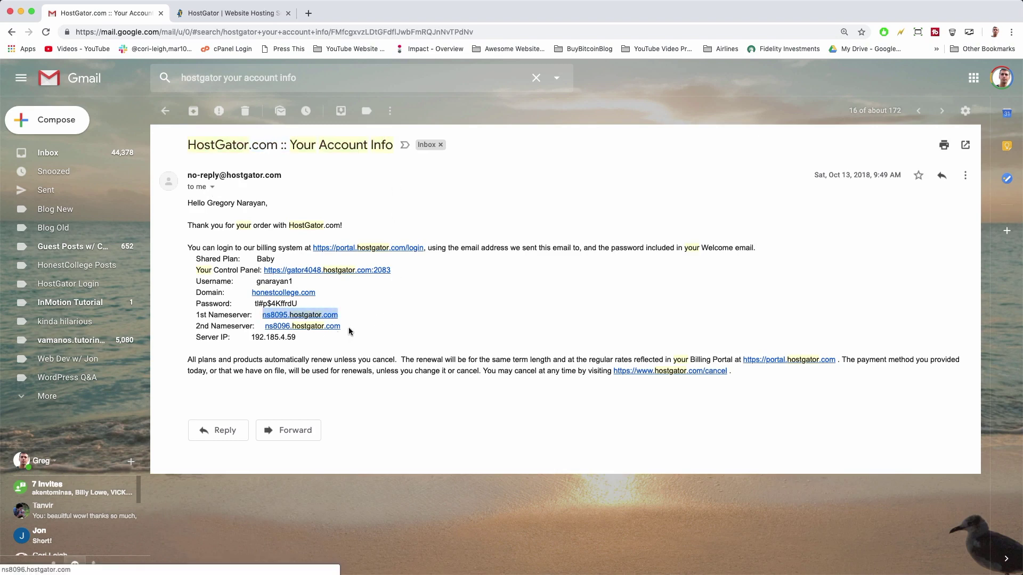
{"action": "left_click_drag", "start_coordinate": [348, 328], "coordinate": [263, 327]}
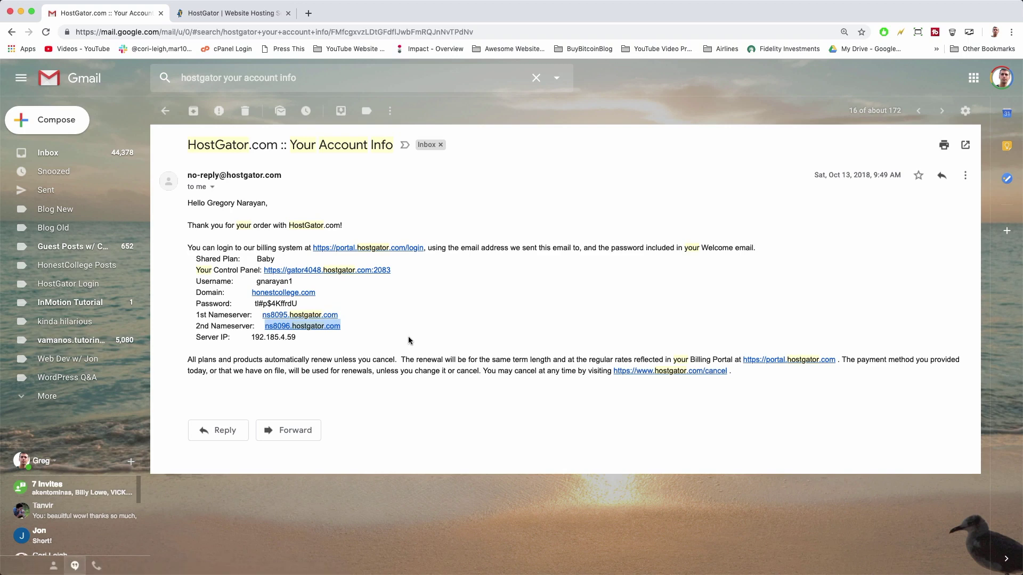
Go to the surfriderschool.com/wp-admin login page in the browser
{"action": "left_click", "coordinate": [9, 34]}
{"action": "scroll", "coordinate": [398, 295], "scroll_direction": "down", "scroll_amount": 3}
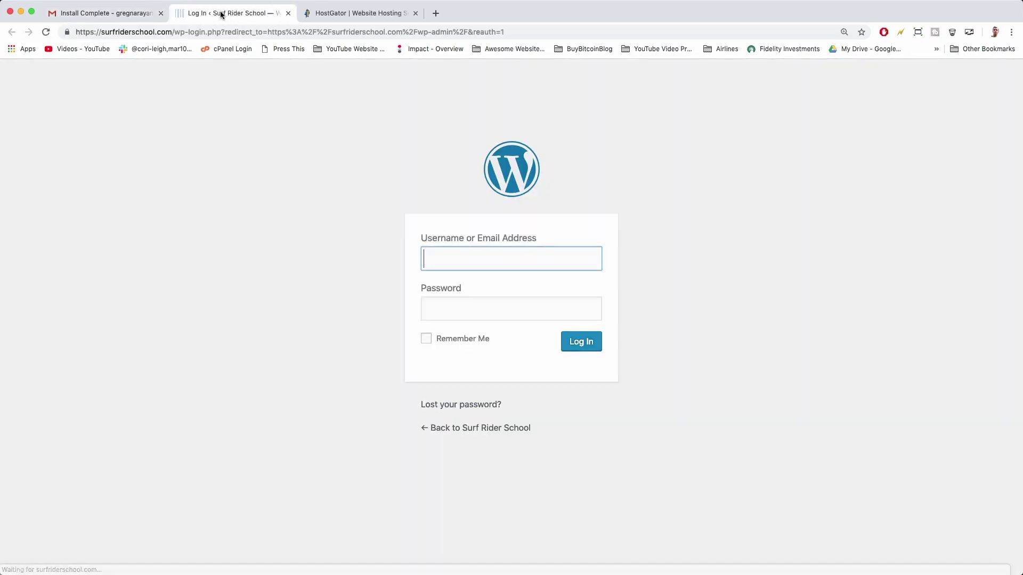
{"action": "left_click", "coordinate": [171, 31]}
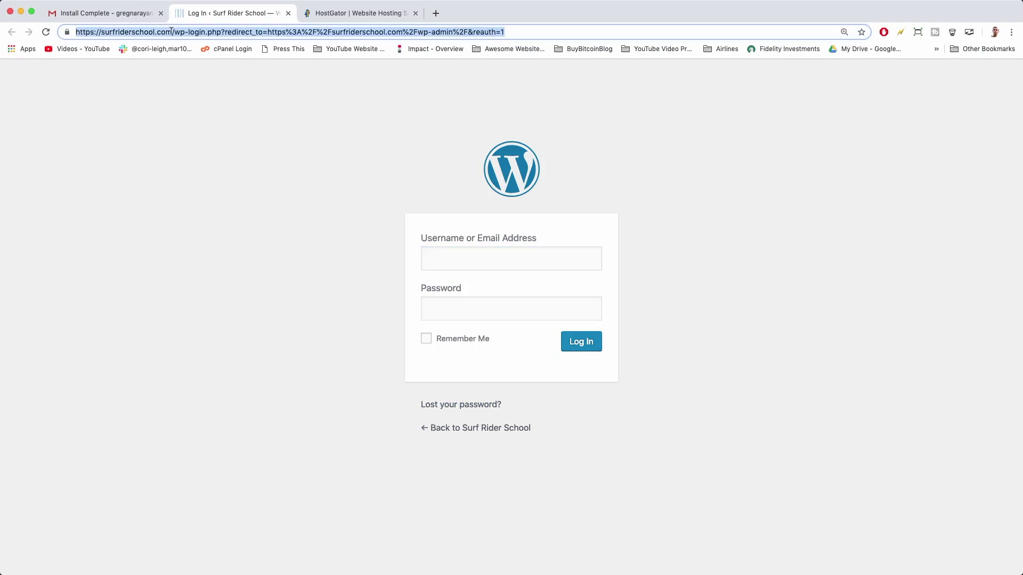
{"action": "left_click", "coordinate": [173, 32]}
{"action": "left_click_drag", "start_coordinate": [173, 32], "coordinate": [659, 46]}
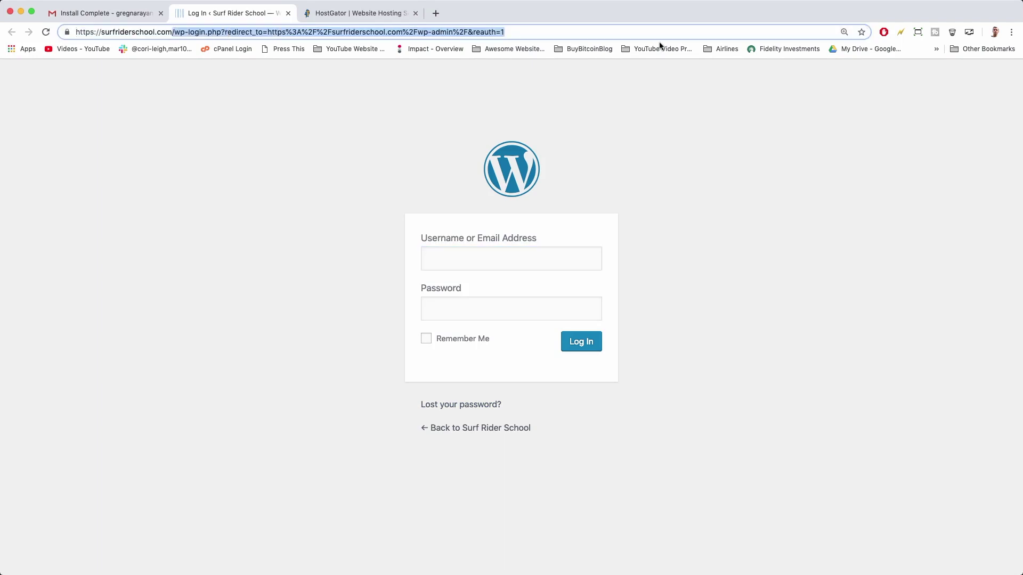
{"action": "key", "text": "BackSpace"}
{"action": "type", "text": "wp-admin"}
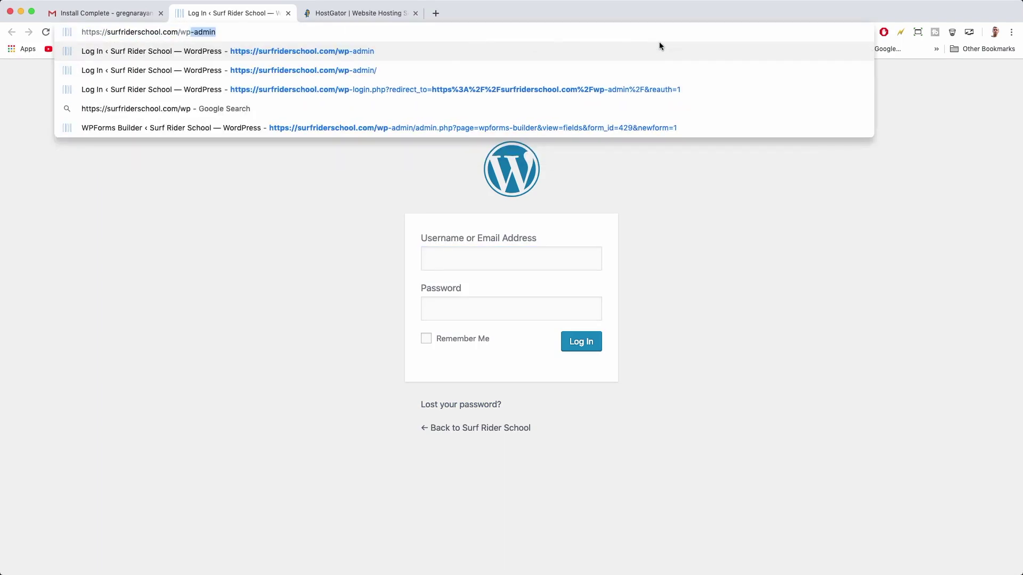
{"action": "left_click", "coordinate": [382, 55]}
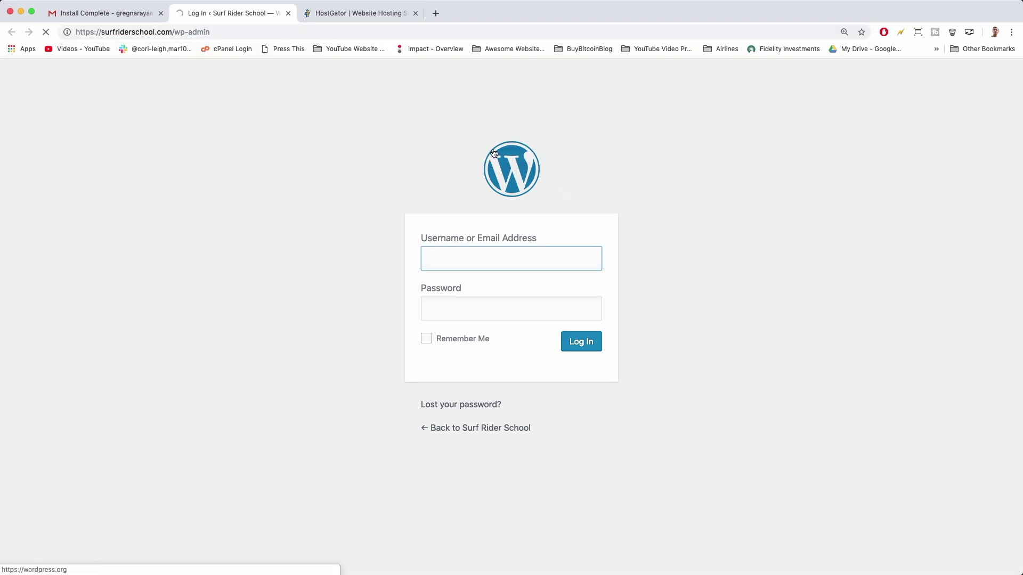
Check the credentials in the install email, tick Remember Me, bookmark the page, and log in
{"action": "left_click", "coordinate": [130, 20]}
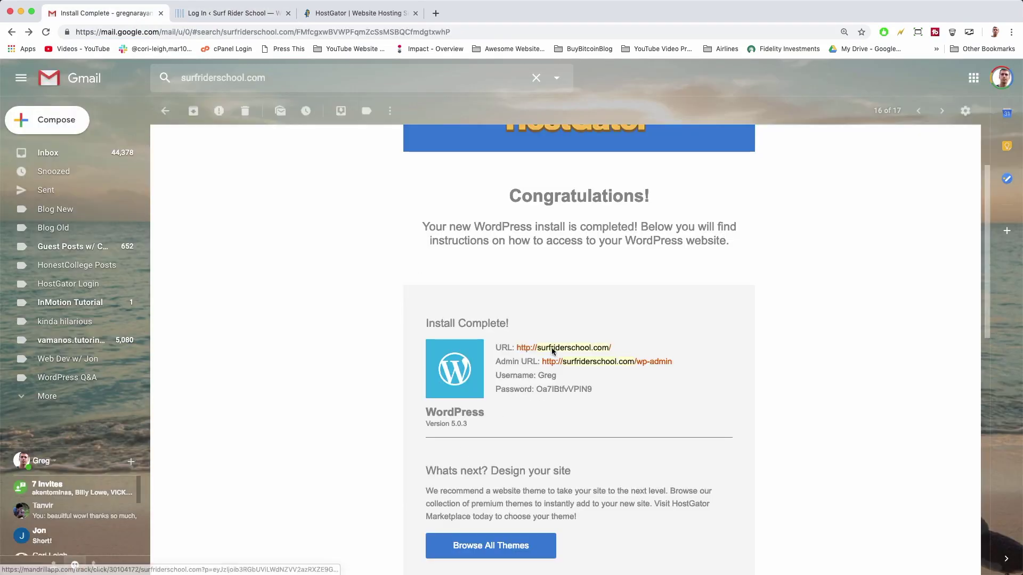
{"action": "left_click", "coordinate": [227, 13]}
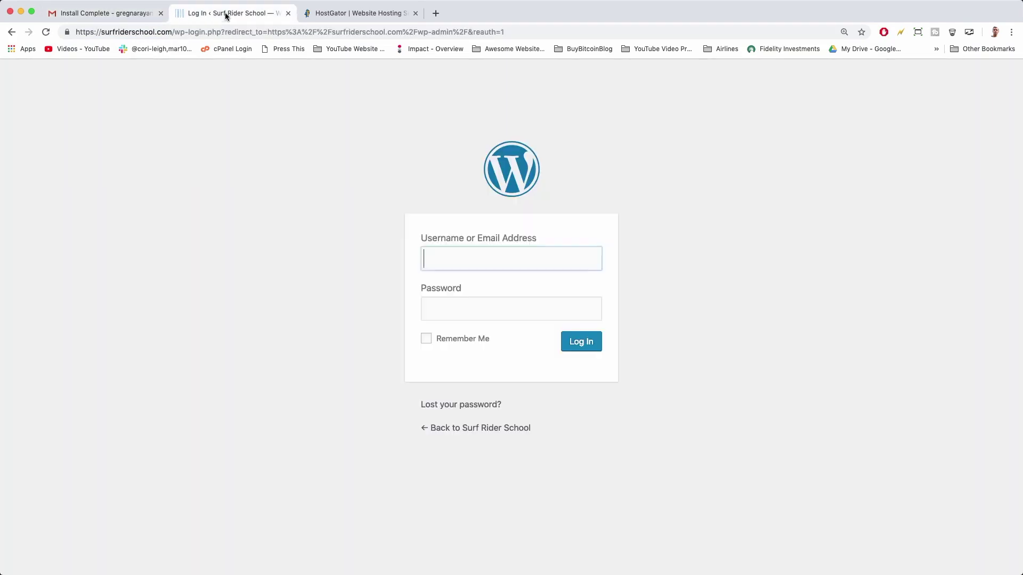
{"action": "left_click", "coordinate": [458, 341]}
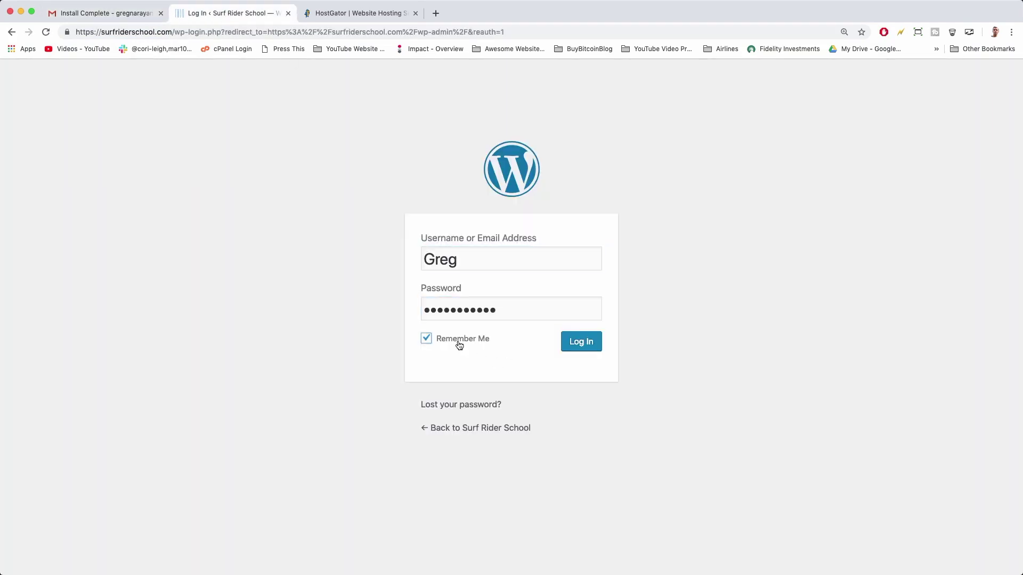
{"action": "left_click", "coordinate": [861, 32]}
{"action": "left_click", "coordinate": [842, 130]}
{"action": "left_click", "coordinate": [591, 342]}
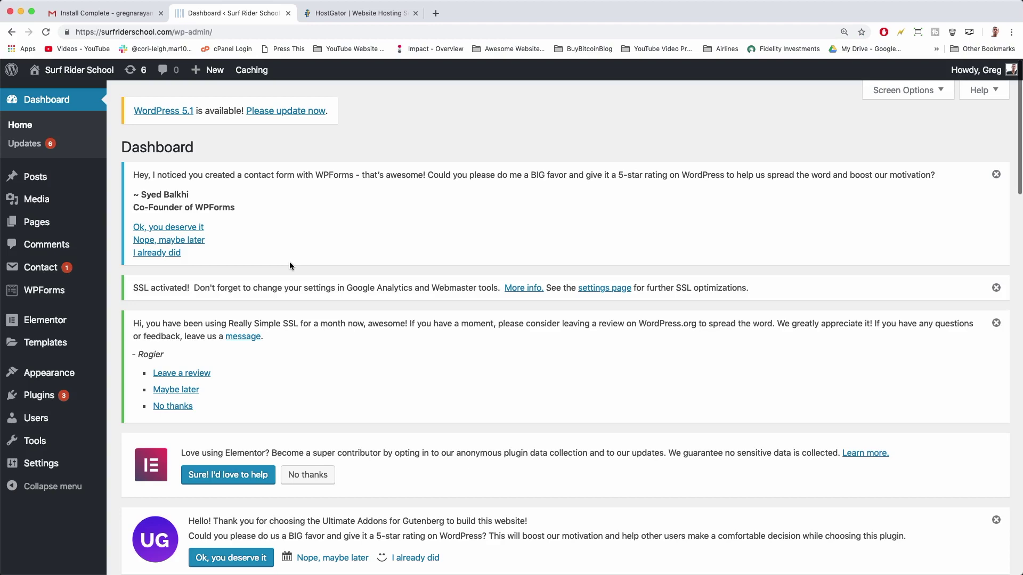
Scroll through the WordPress Dashboard and open the live public site
{"action": "scroll", "coordinate": [291, 265], "scroll_direction": "down", "scroll_amount": 6}
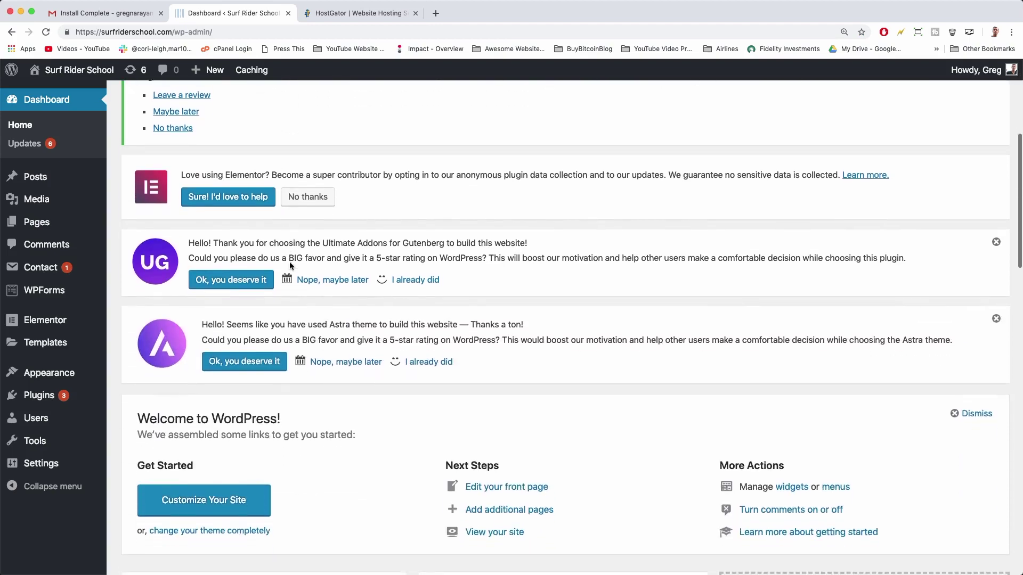
{"action": "scroll", "coordinate": [289, 264], "scroll_direction": "down", "scroll_amount": 13}
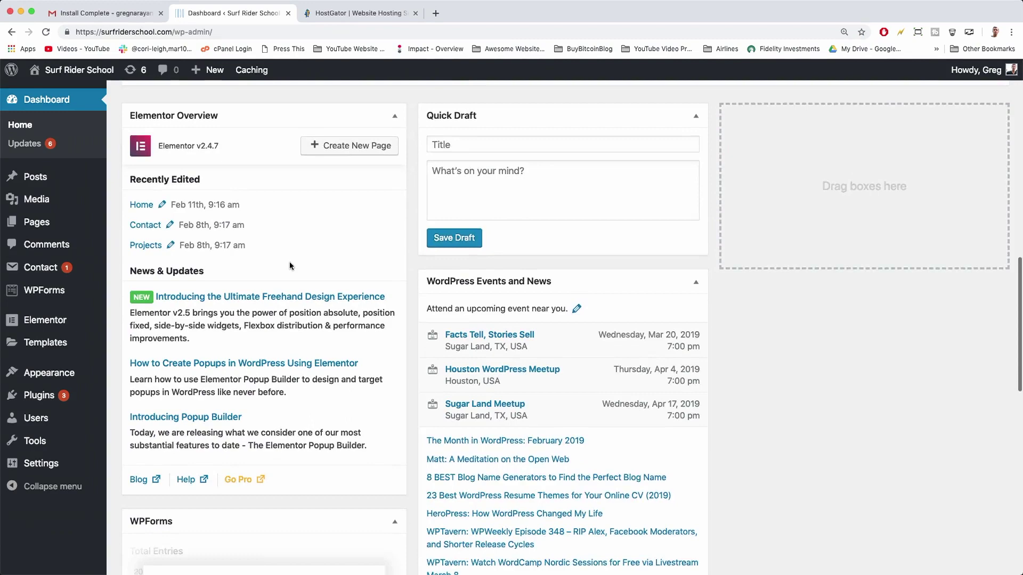
{"action": "scroll", "coordinate": [289, 265], "scroll_direction": "down", "scroll_amount": 8}
{"action": "scroll", "coordinate": [290, 265], "scroll_direction": "up", "scroll_amount": 20}
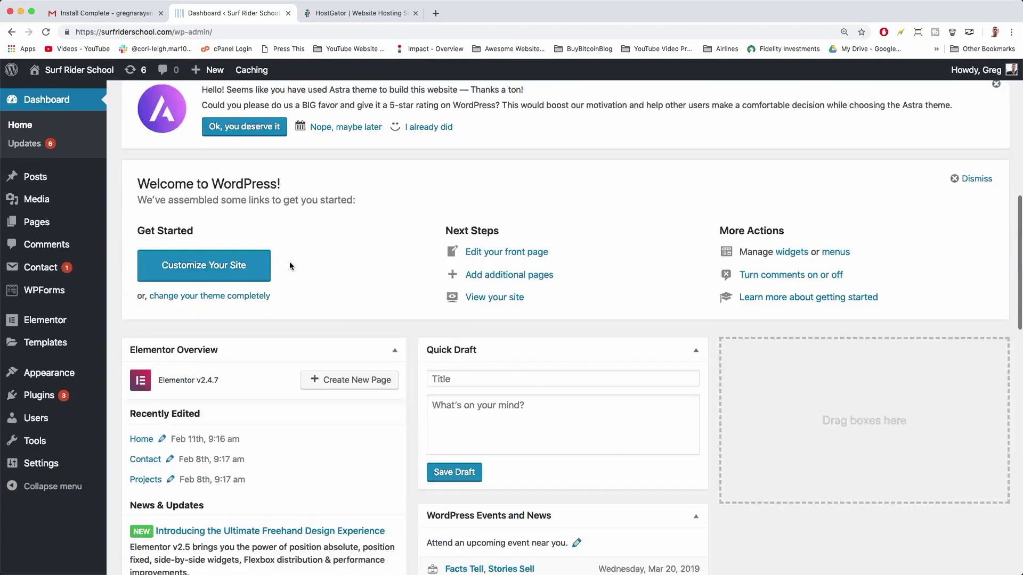
{"action": "left_click", "coordinate": [83, 69]}
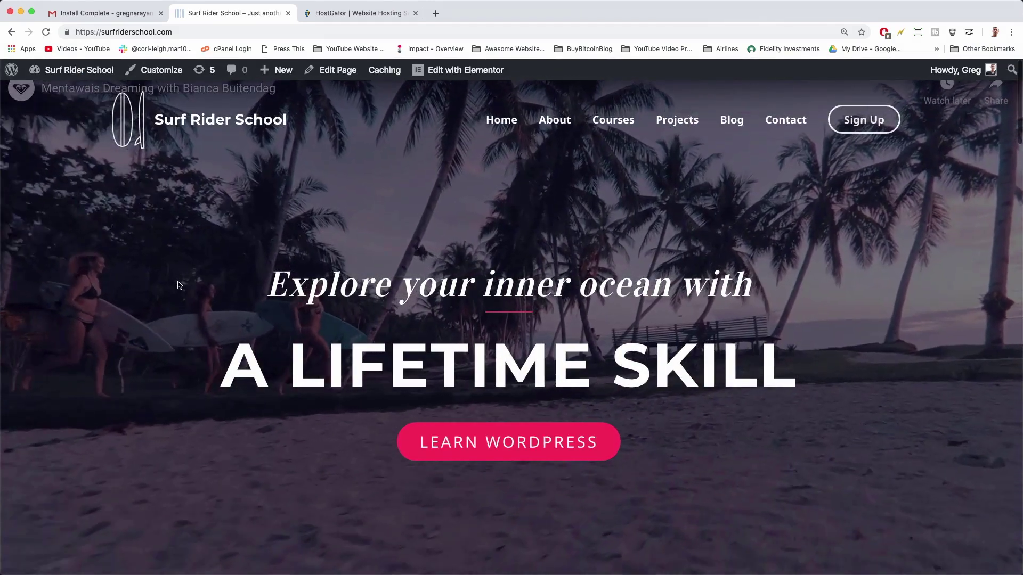
Scroll the Surf Rider School homepage down to the footer and back up to the hero
{"action": "scroll", "coordinate": [180, 285], "scroll_direction": "down", "scroll_amount": 15}
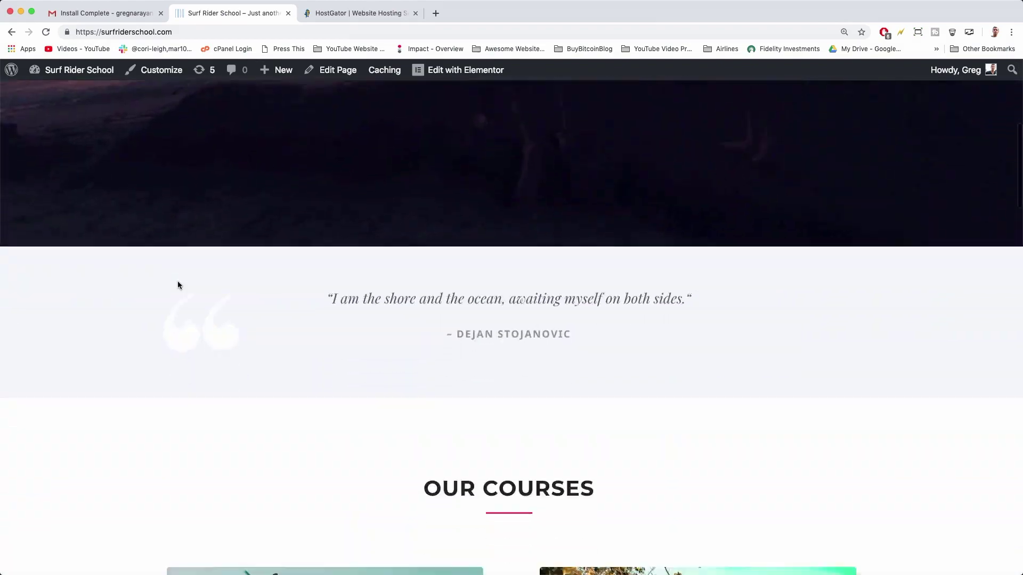
{"action": "scroll", "coordinate": [179, 285], "scroll_direction": "down", "scroll_amount": 15}
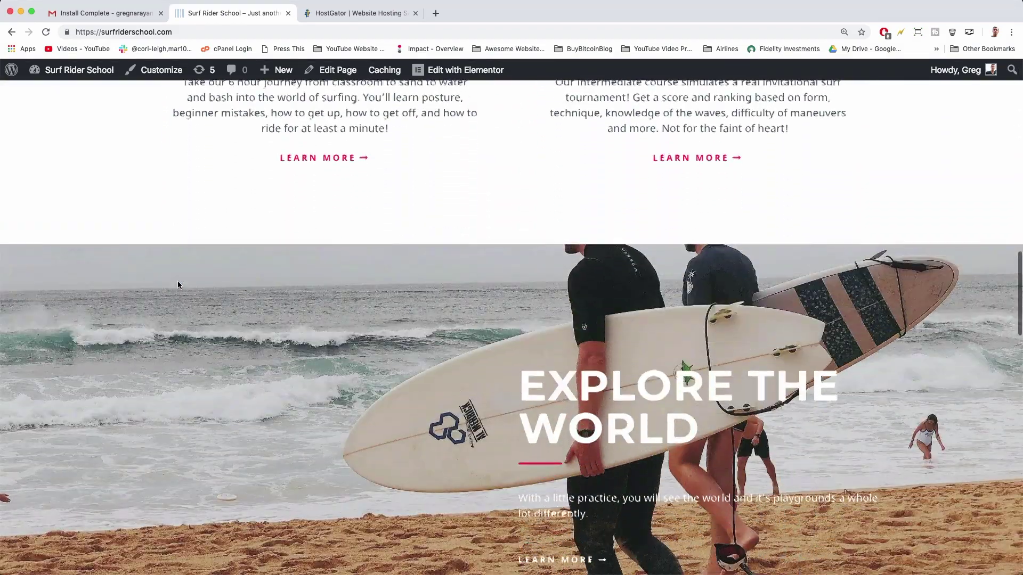
{"action": "scroll", "coordinate": [178, 285], "scroll_direction": "down", "scroll_amount": 9}
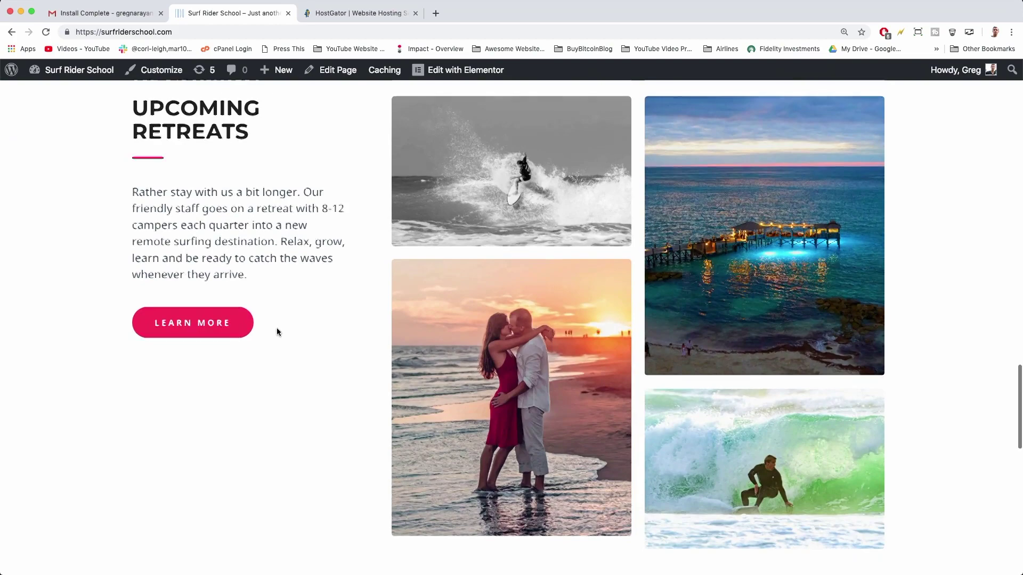
{"action": "scroll", "coordinate": [277, 332], "scroll_direction": "down", "scroll_amount": 13}
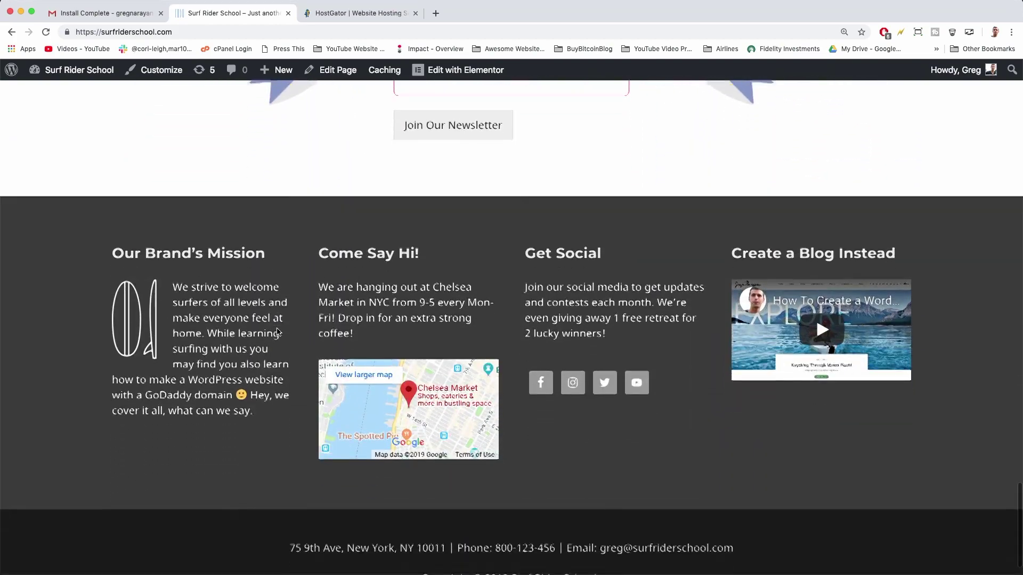
{"action": "scroll", "coordinate": [277, 332], "scroll_direction": "up", "scroll_amount": 8}
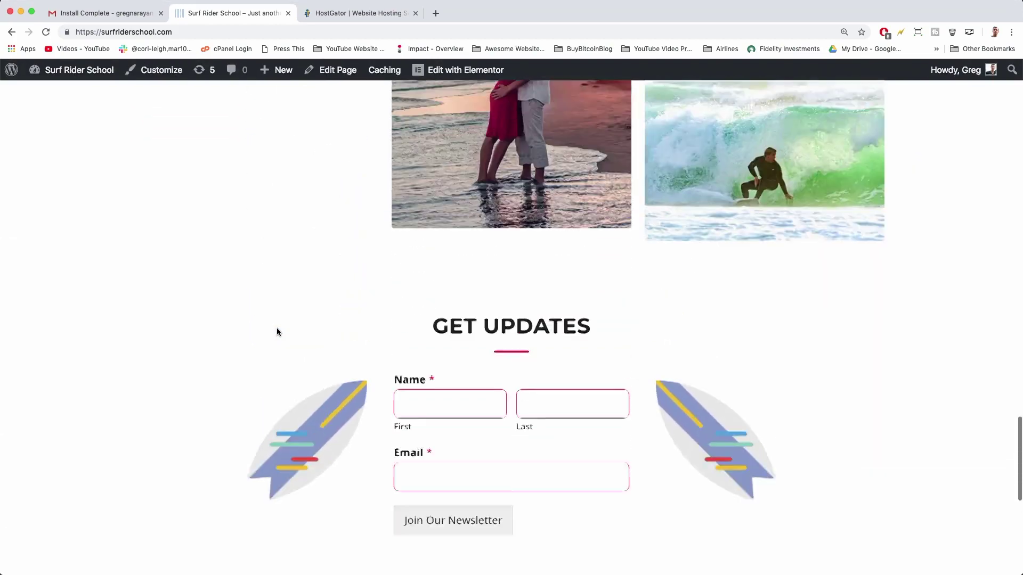
{"action": "scroll", "coordinate": [277, 332], "scroll_direction": "up", "scroll_amount": 5}
{"action": "scroll", "coordinate": [277, 332], "scroll_direction": "up", "scroll_amount": 15}
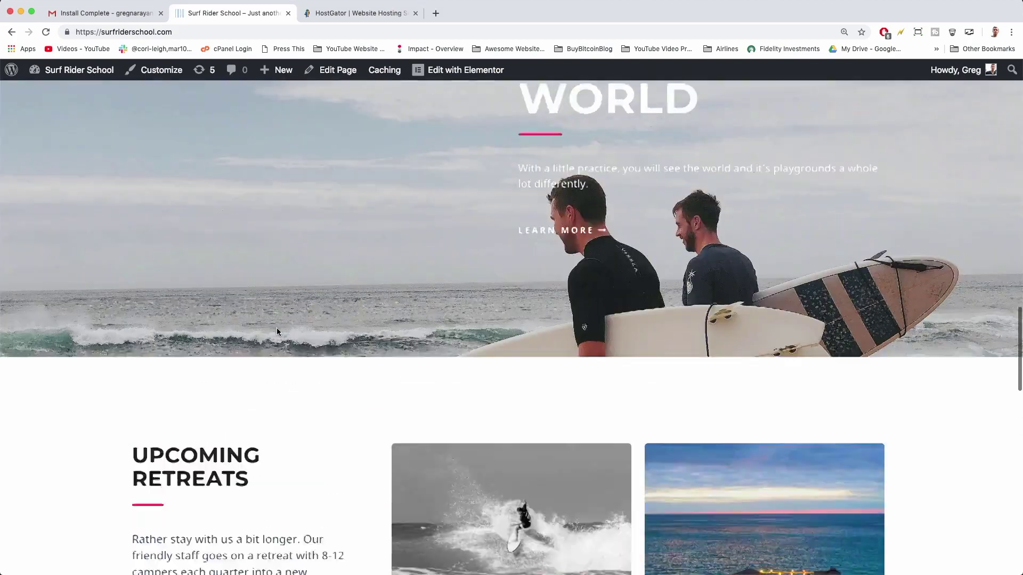
{"action": "scroll", "coordinate": [277, 332], "scroll_direction": "up", "scroll_amount": 10}
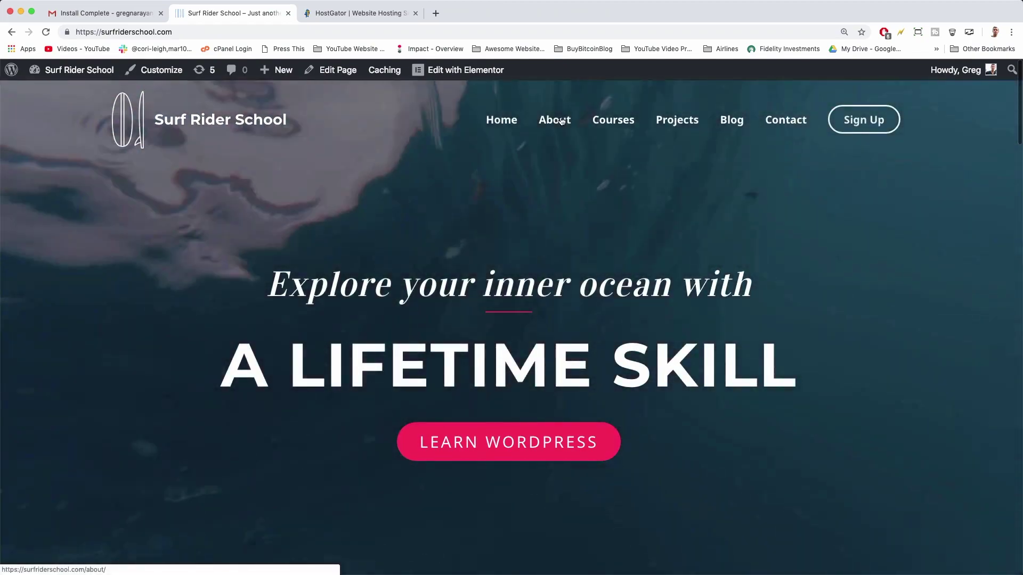
{"action": "left_click", "coordinate": [562, 121]}
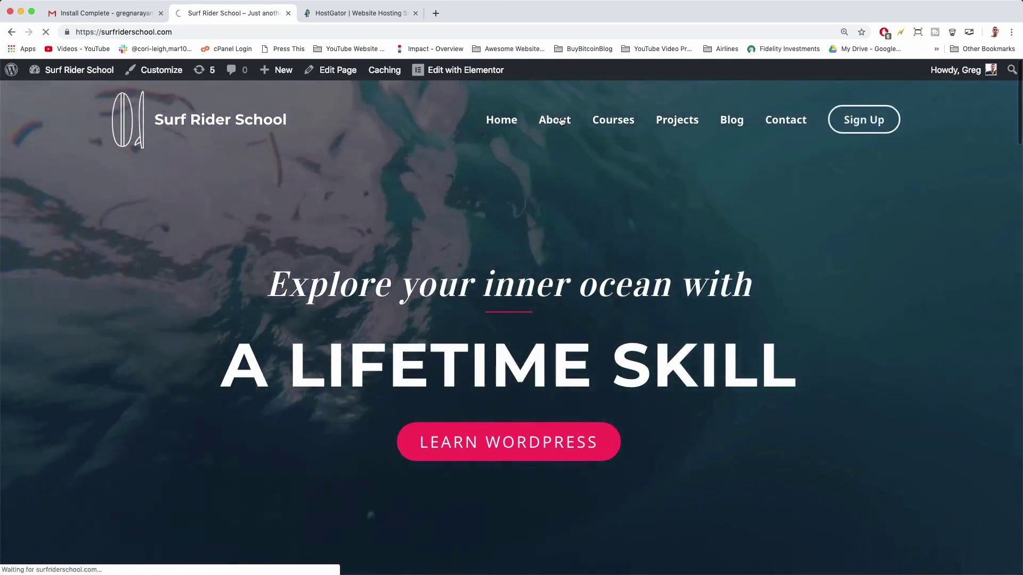
{"action": "scroll", "coordinate": [362, 320], "scroll_direction": "down", "scroll_amount": 15}
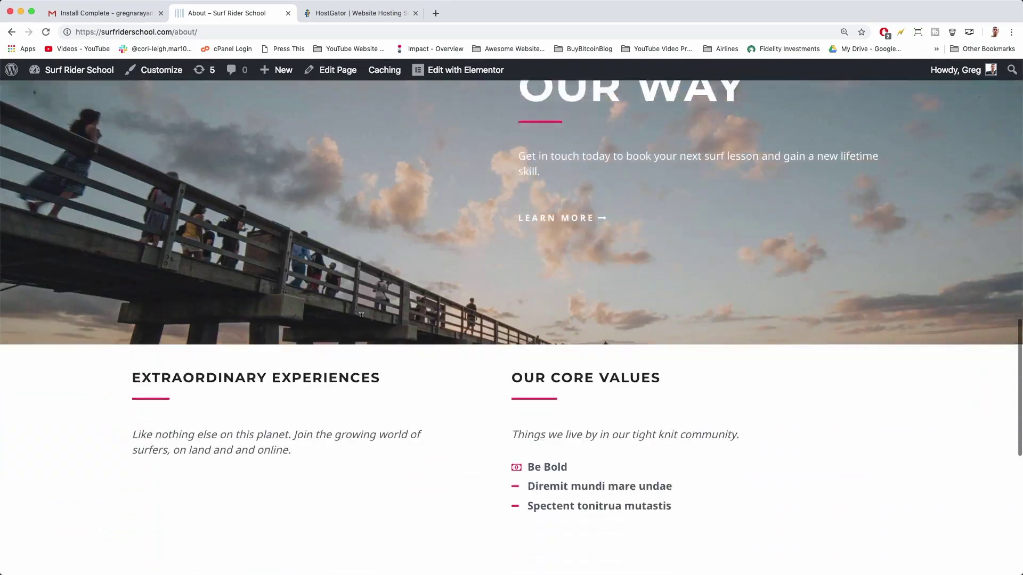
{"action": "scroll", "coordinate": [361, 315], "scroll_direction": "up", "scroll_amount": 20}
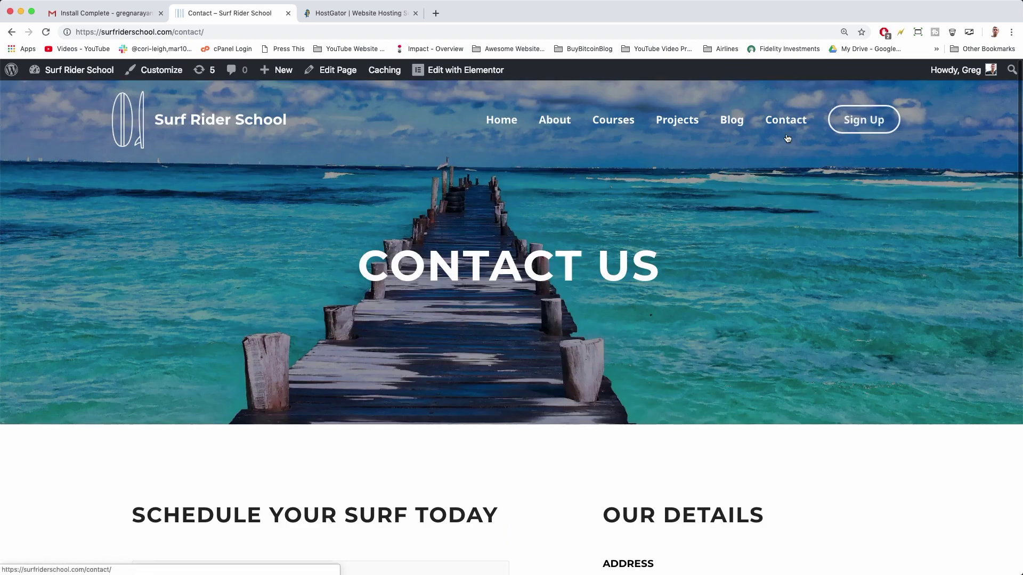
{"action": "scroll", "coordinate": [558, 349], "scroll_direction": "down", "scroll_amount": 10}
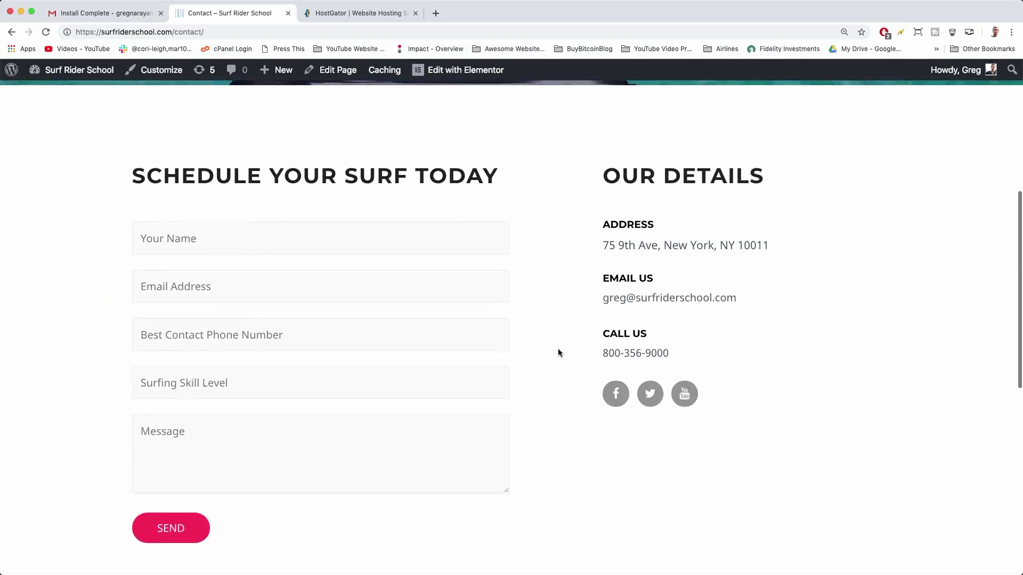
{"action": "scroll", "coordinate": [558, 350], "scroll_direction": "up", "scroll_amount": 10}
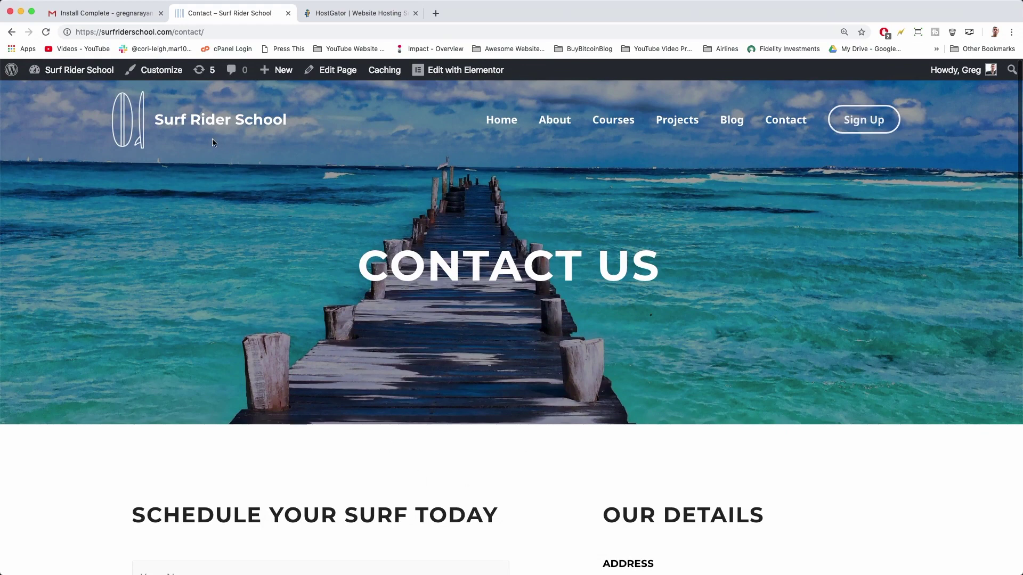
{"action": "scroll", "coordinate": [197, 341], "scroll_direction": "down", "scroll_amount": 10}
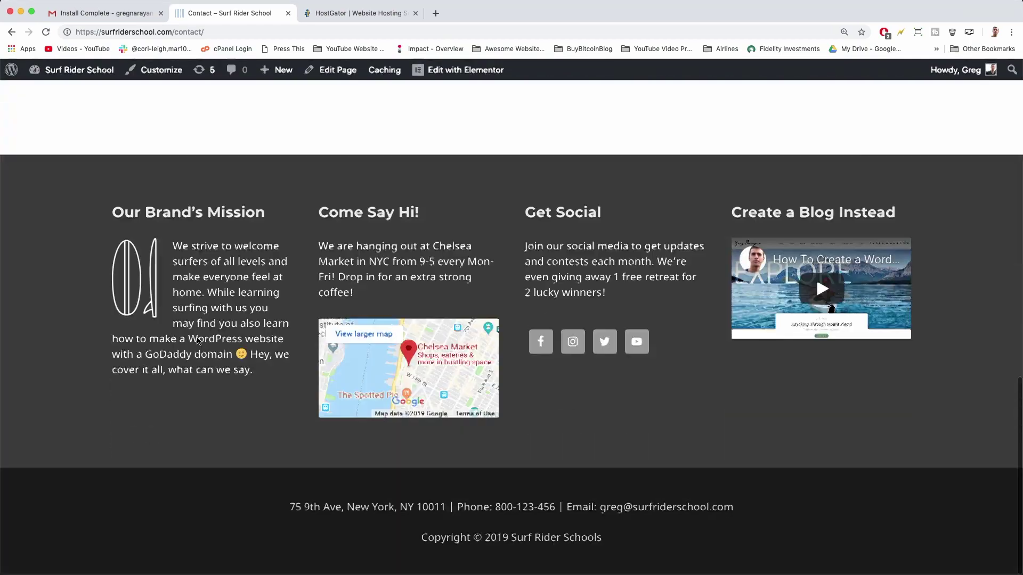
{"action": "scroll", "coordinate": [197, 341], "scroll_direction": "up", "scroll_amount": 3}
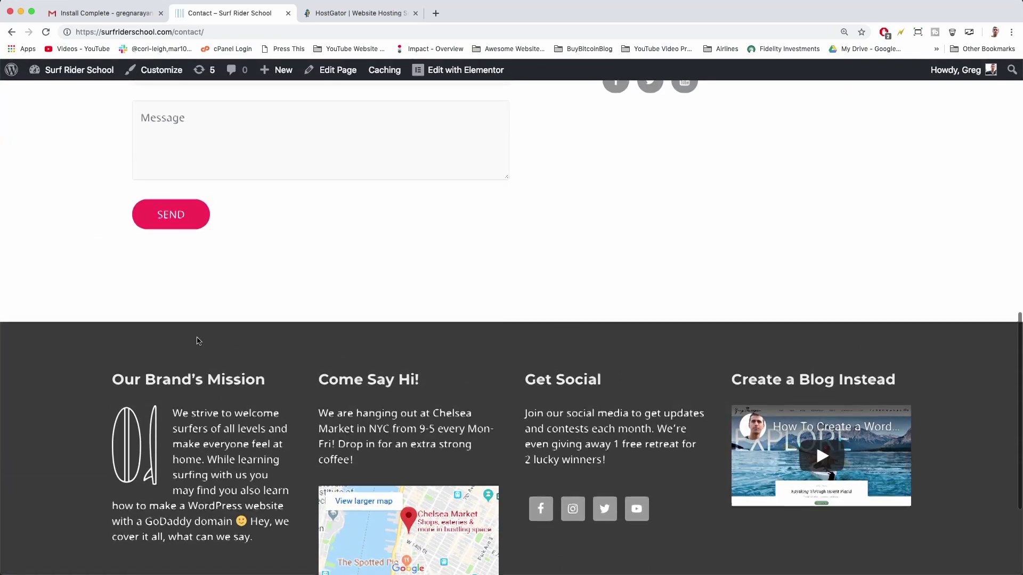
{"action": "scroll", "coordinate": [197, 341], "scroll_direction": "down", "scroll_amount": 3}
{"action": "scroll", "coordinate": [205, 415], "scroll_direction": "down", "scroll_amount": 1}
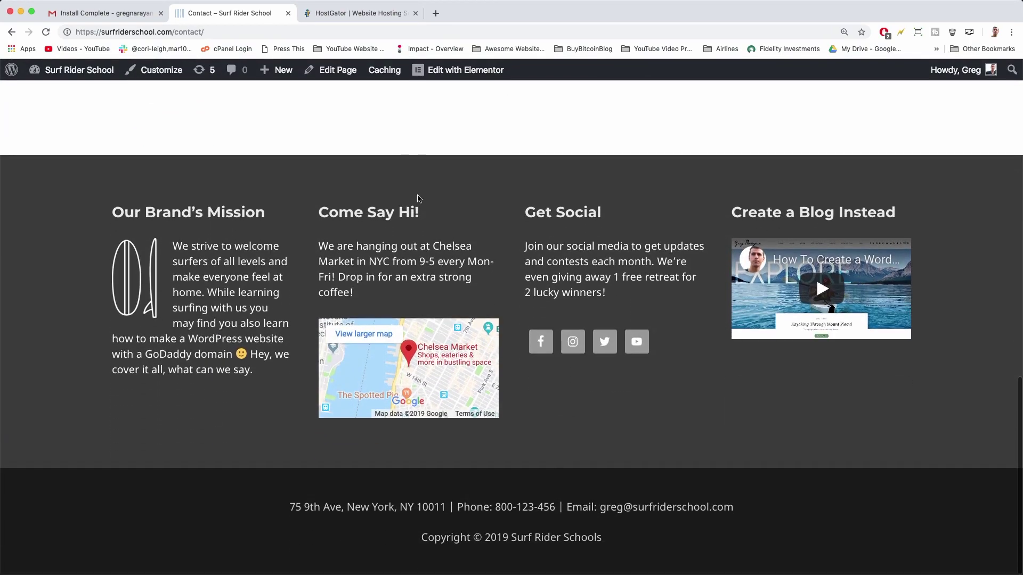
{"action": "scroll", "coordinate": [548, 327], "scroll_direction": "up", "scroll_amount": 20}
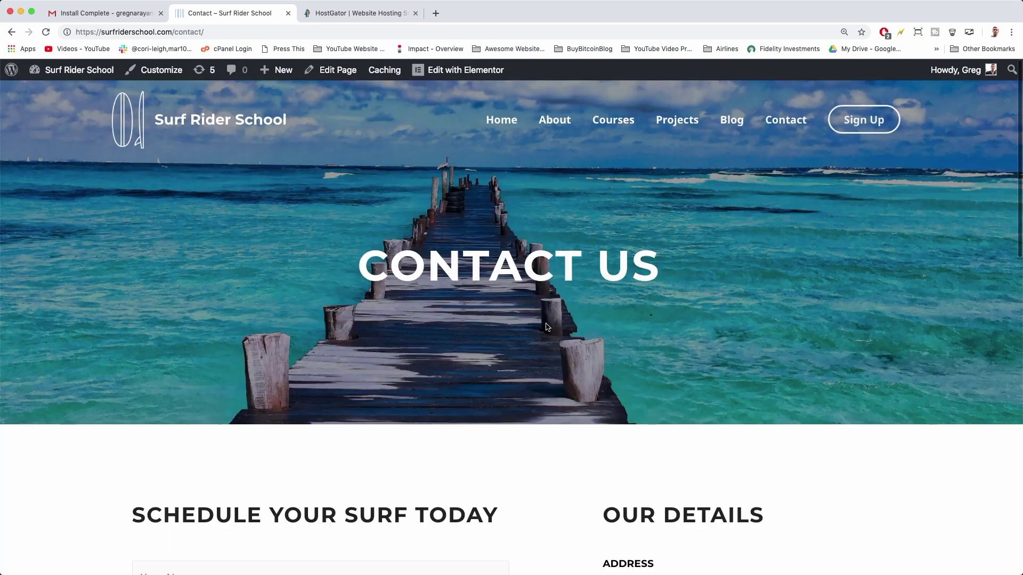
{"action": "scroll", "coordinate": [352, 251], "scroll_direction": "down", "scroll_amount": 10}
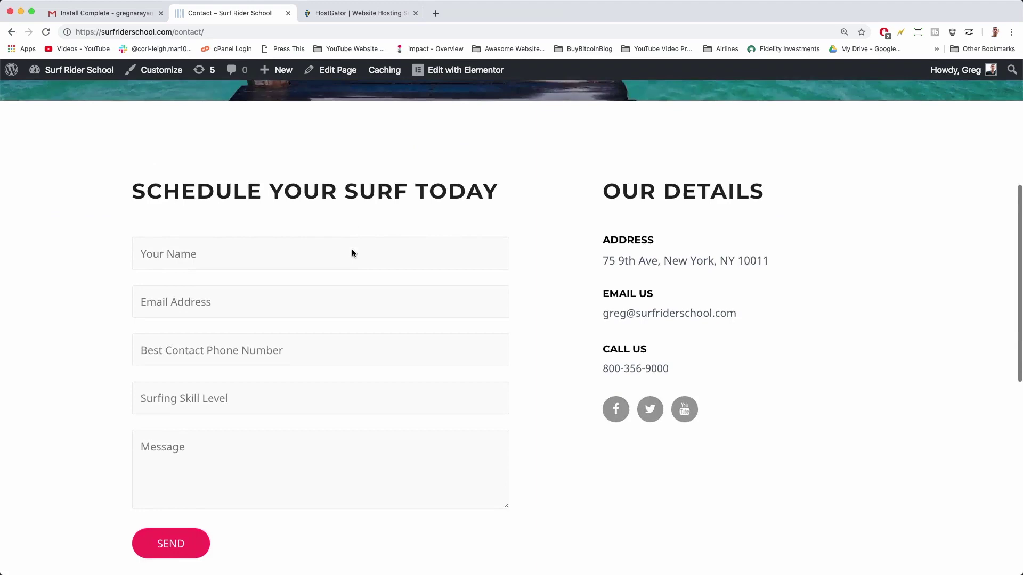
{"action": "scroll", "coordinate": [352, 254], "scroll_direction": "up", "scroll_amount": 10}
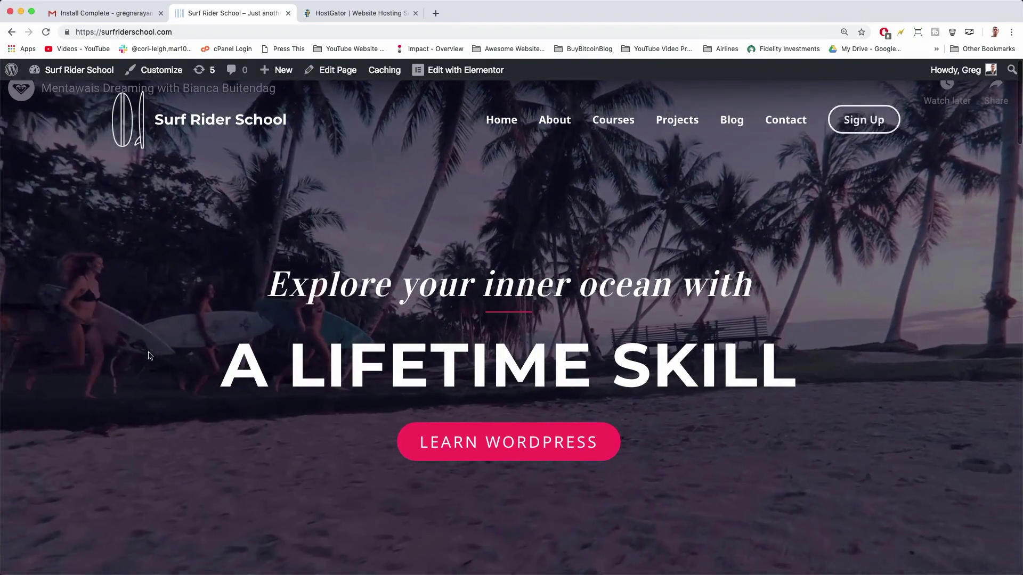
Highlight the GET UPDATES heading, then scroll back up to the 'A LIFETIME SKILL' hero
{"action": "scroll", "coordinate": [149, 356], "scroll_direction": "down", "scroll_amount": 10}
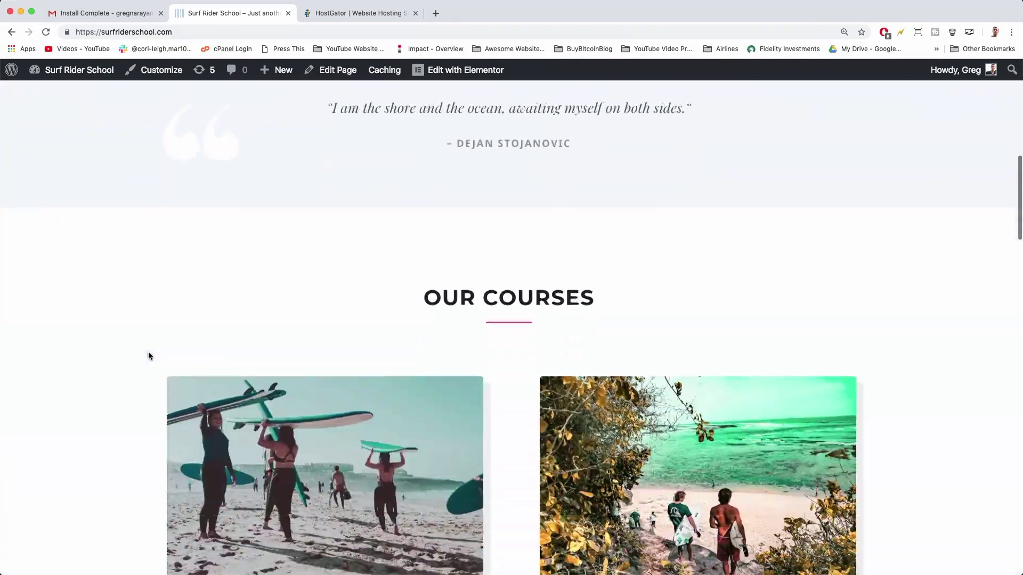
{"action": "scroll", "coordinate": [148, 356], "scroll_direction": "down", "scroll_amount": 20}
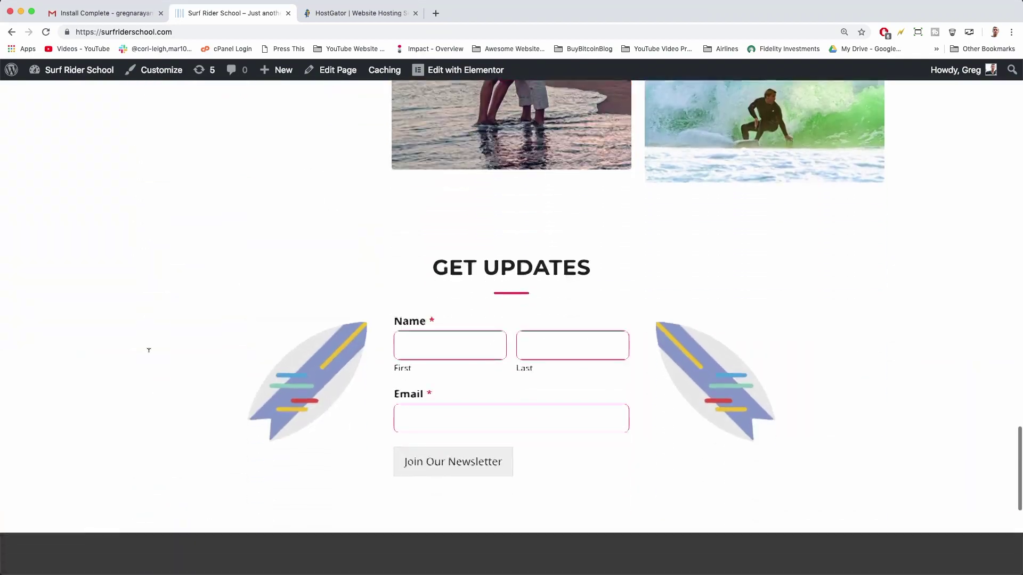
{"action": "scroll", "coordinate": [149, 350], "scroll_direction": "down", "scroll_amount": 3}
{"action": "scroll", "coordinate": [285, 318], "scroll_direction": "up", "scroll_amount": 2}
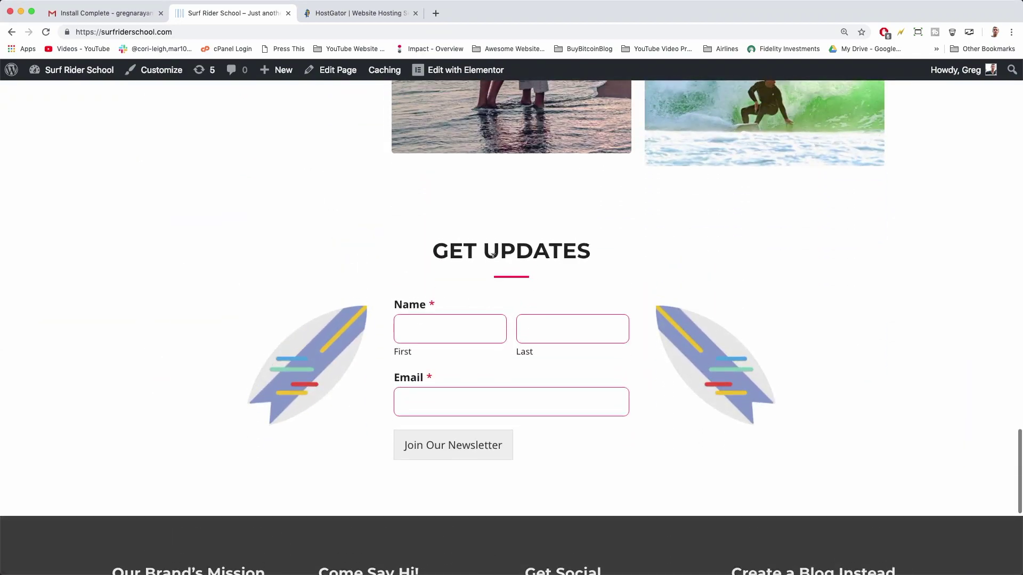
{"action": "left_click_drag", "start_coordinate": [596, 255], "coordinate": [421, 257]}
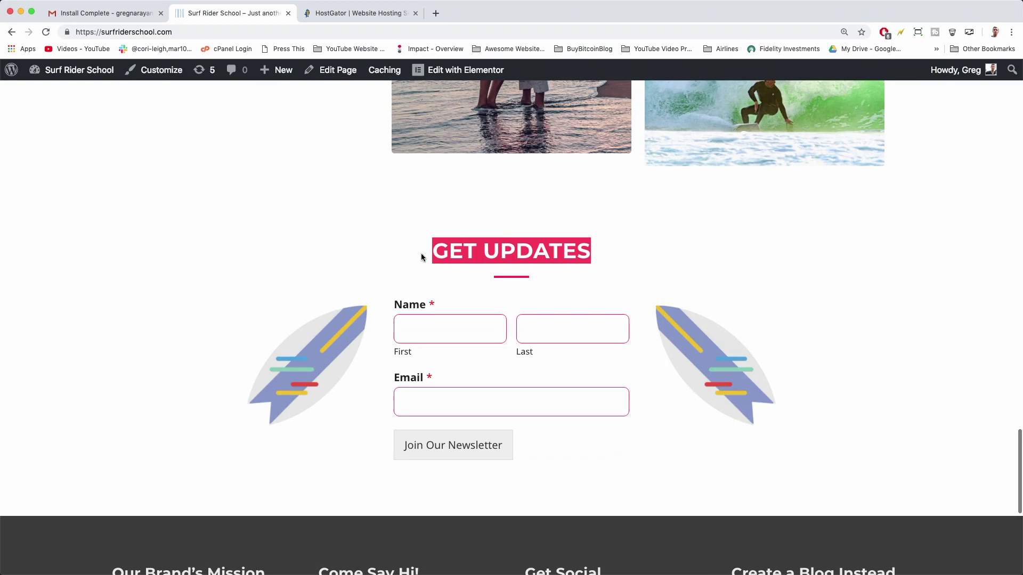
{"action": "left_click", "coordinate": [460, 252]}
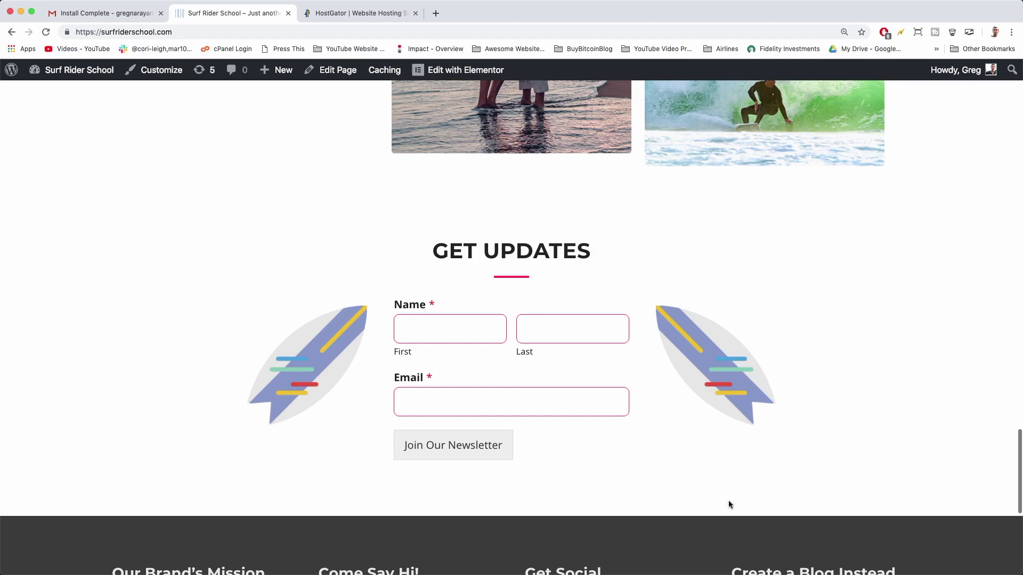
{"action": "scroll", "coordinate": [729, 505], "scroll_direction": "down", "scroll_amount": 5}
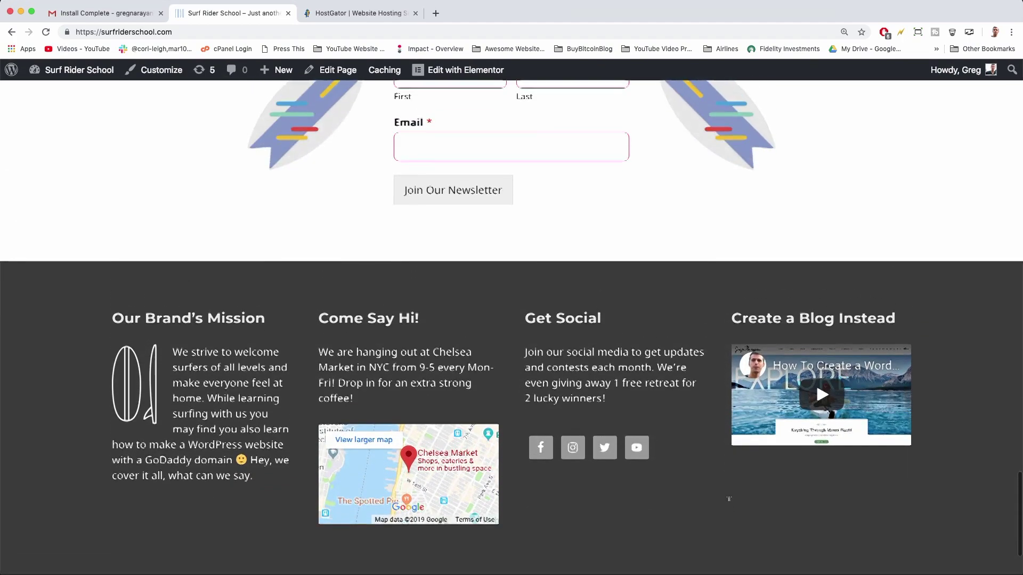
{"action": "scroll", "coordinate": [729, 499], "scroll_direction": "up", "scroll_amount": 5}
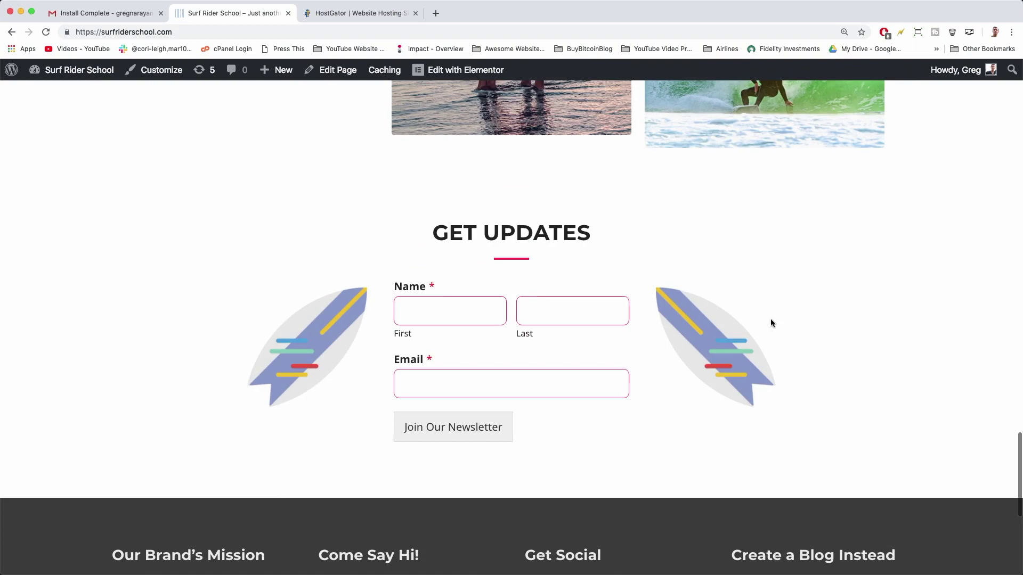
{"action": "scroll", "coordinate": [667, 394], "scroll_direction": "up", "scroll_amount": 2}
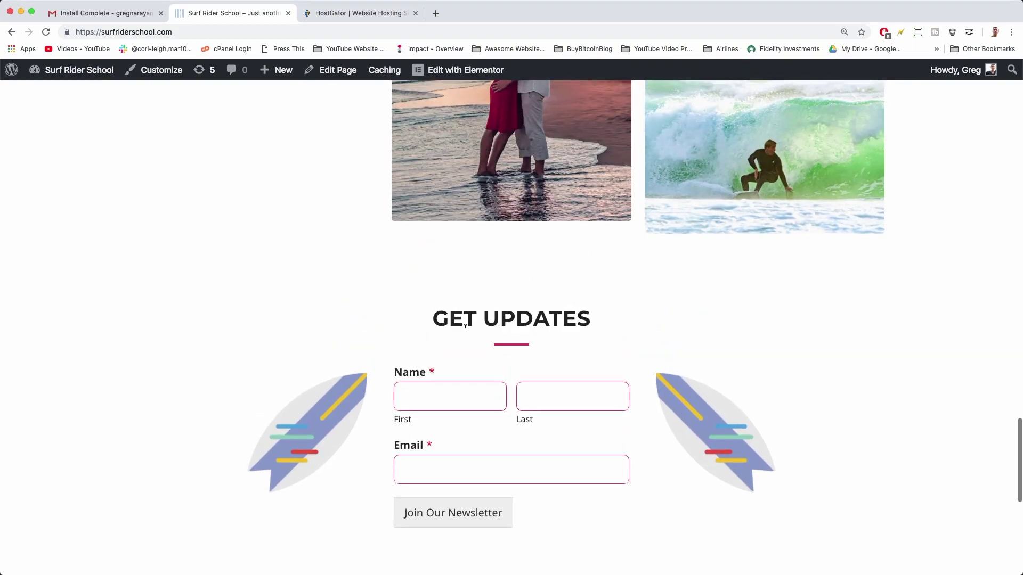
{"action": "scroll", "coordinate": [465, 327], "scroll_direction": "up", "scroll_amount": 20}
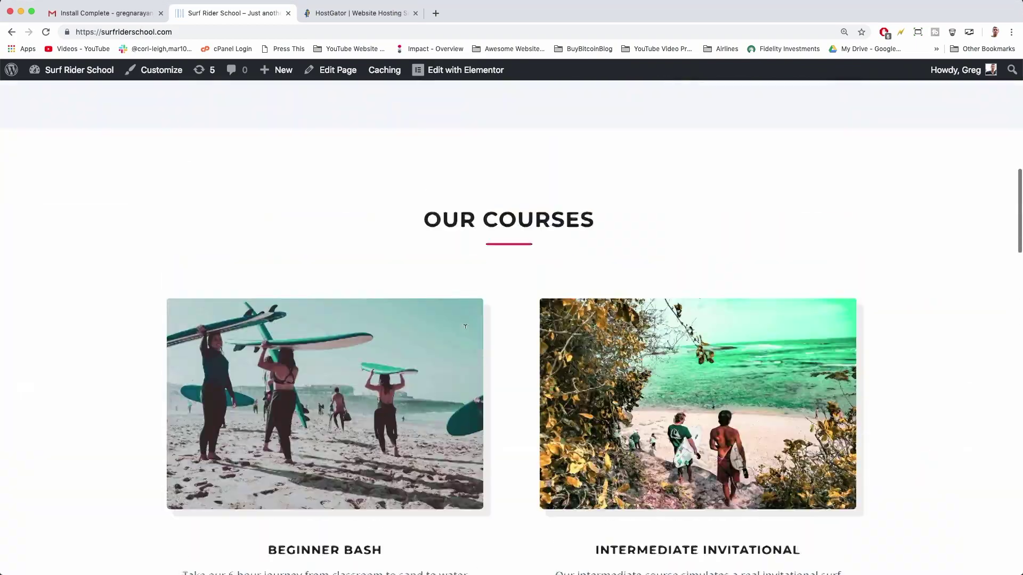
{"action": "scroll", "coordinate": [465, 326], "scroll_direction": "up", "scroll_amount": 10}
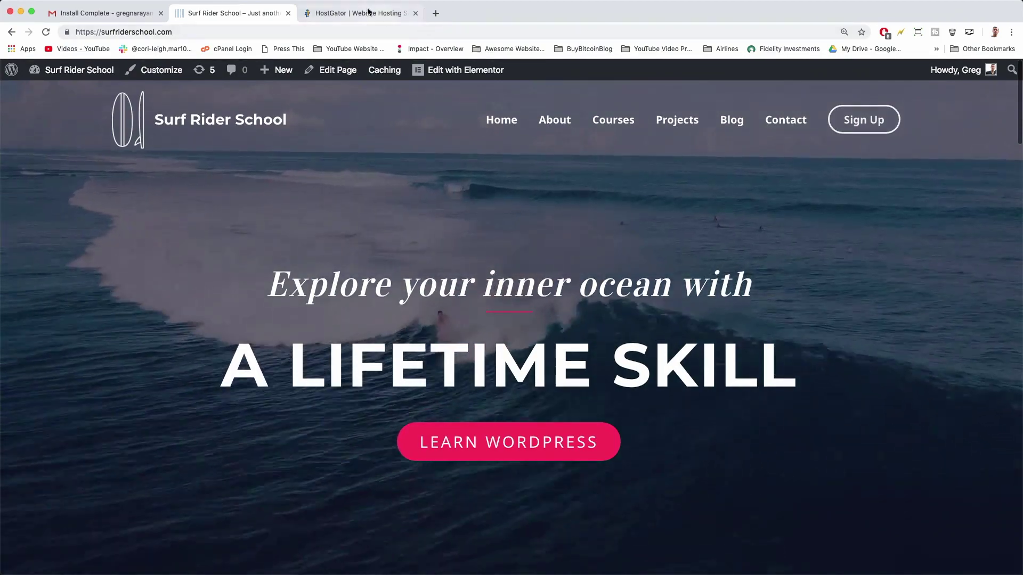
Close the HostGator tab and load deartraveler.com in a new tab
{"action": "left_click", "coordinate": [416, 13]}
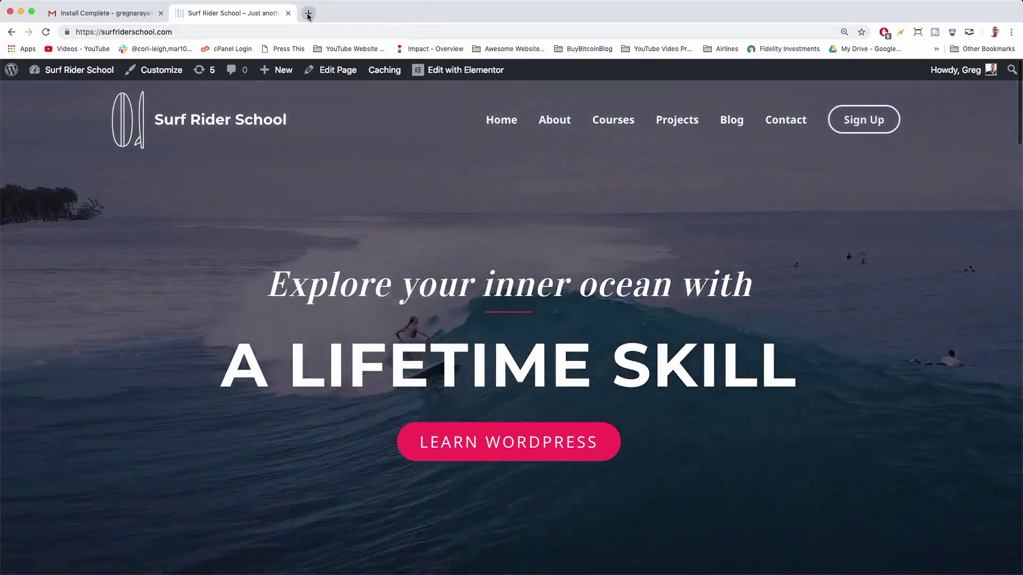
{"action": "left_click", "coordinate": [308, 14]}
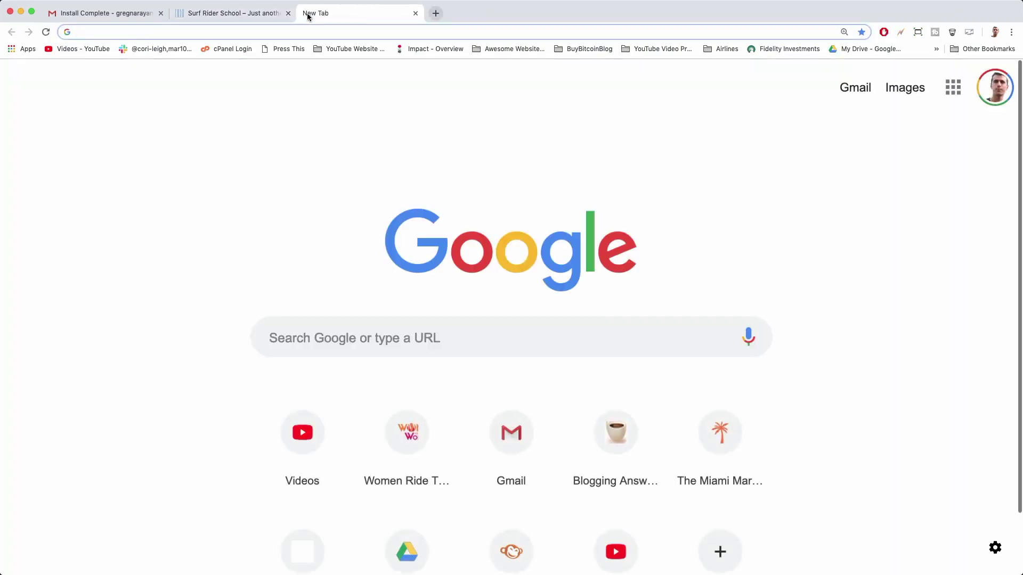
{"action": "type", "text": "dea"}
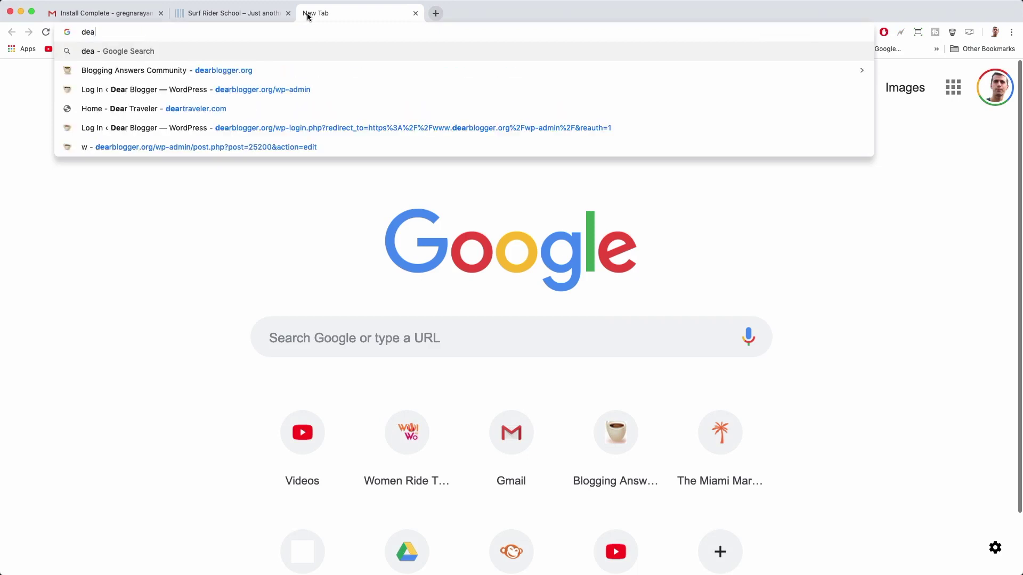
{"action": "type", "text": "rtr"}
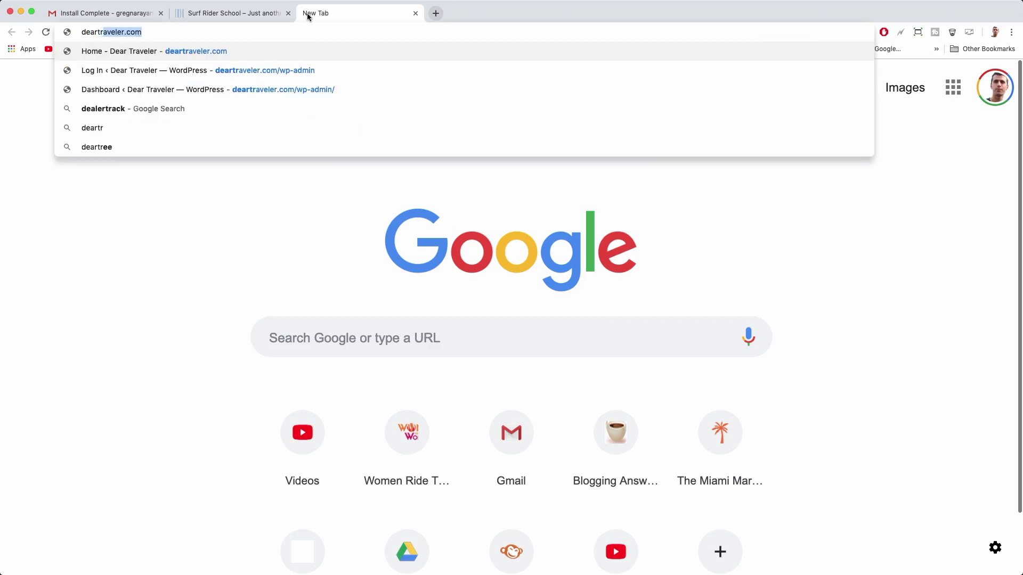
{"action": "key", "text": "Return"}
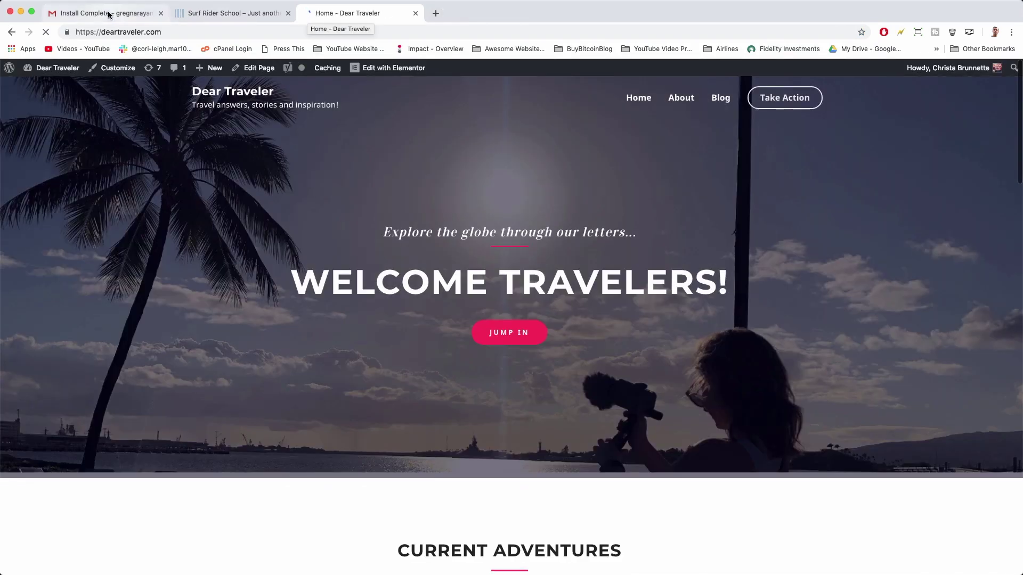
{"action": "left_click", "coordinate": [180, 32]}
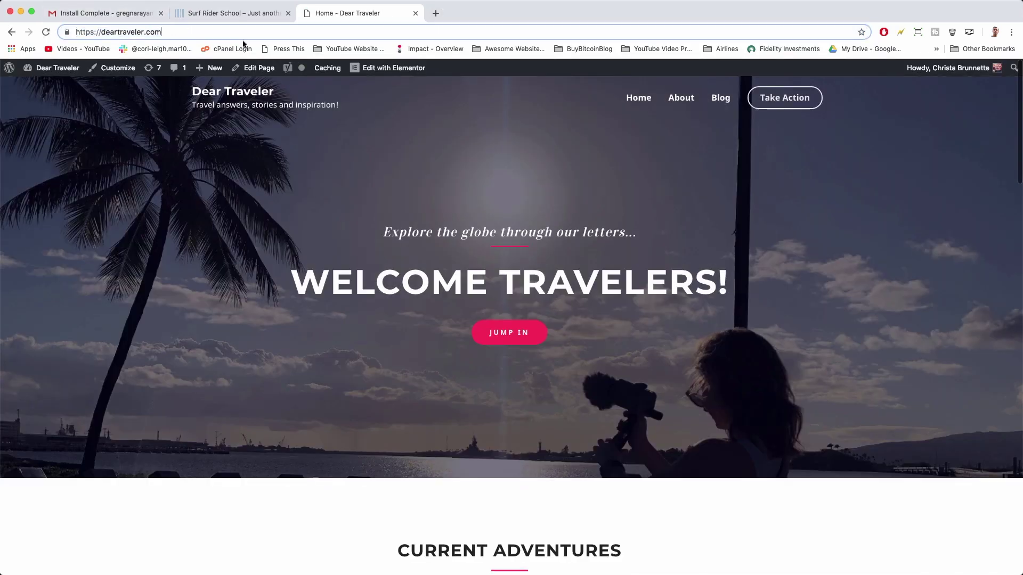
Scroll through the Dear Traveler homepage's Current Adventures and Favorite Moments sections
{"action": "scroll", "coordinate": [538, 193], "scroll_direction": "down", "scroll_amount": 5}
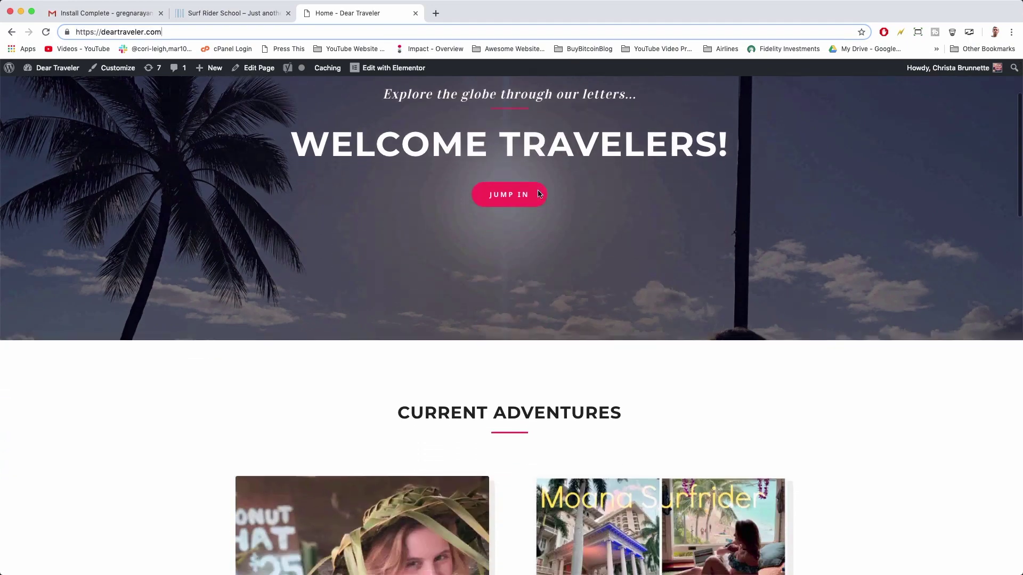
{"action": "scroll", "coordinate": [538, 194], "scroll_direction": "down", "scroll_amount": 5}
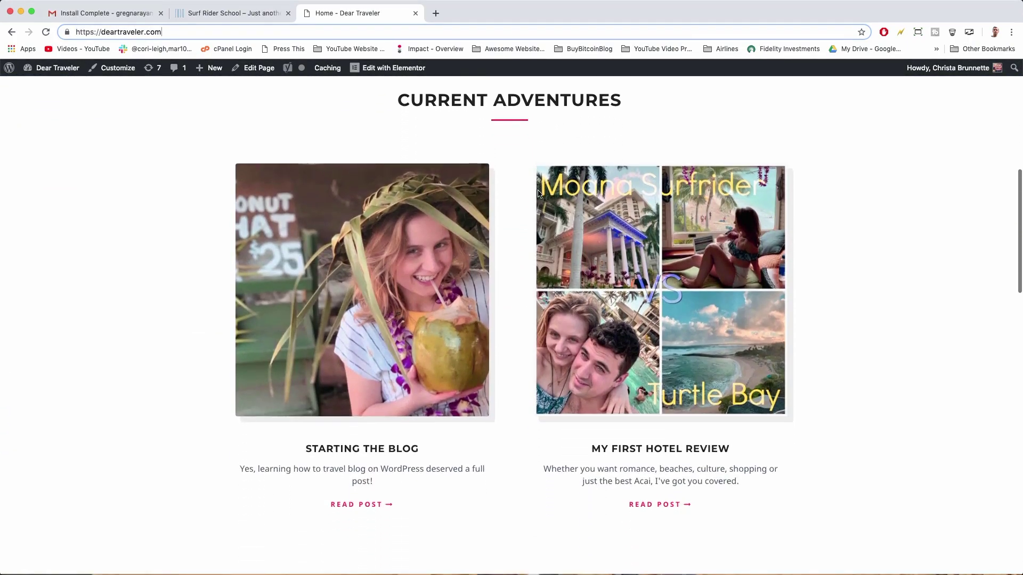
{"action": "scroll", "coordinate": [538, 194], "scroll_direction": "down", "scroll_amount": 4}
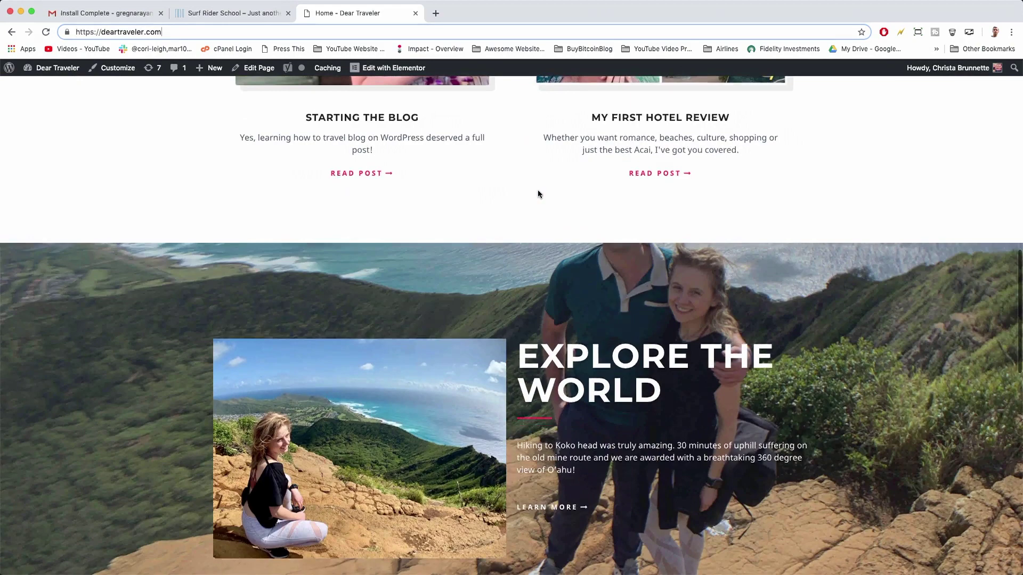
{"action": "scroll", "coordinate": [538, 194], "scroll_direction": "down", "scroll_amount": 4}
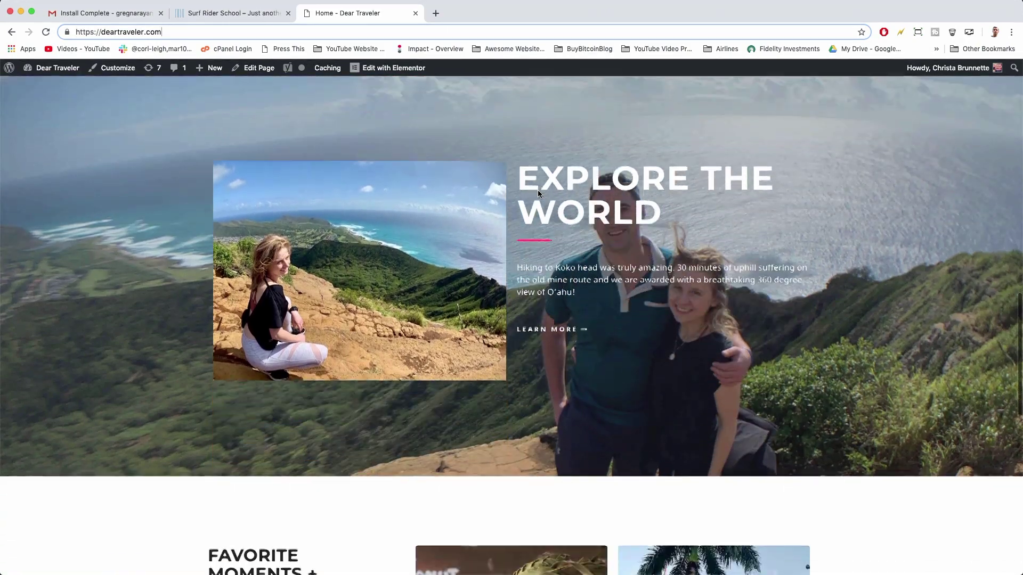
{"action": "scroll", "coordinate": [538, 194], "scroll_direction": "down", "scroll_amount": 5}
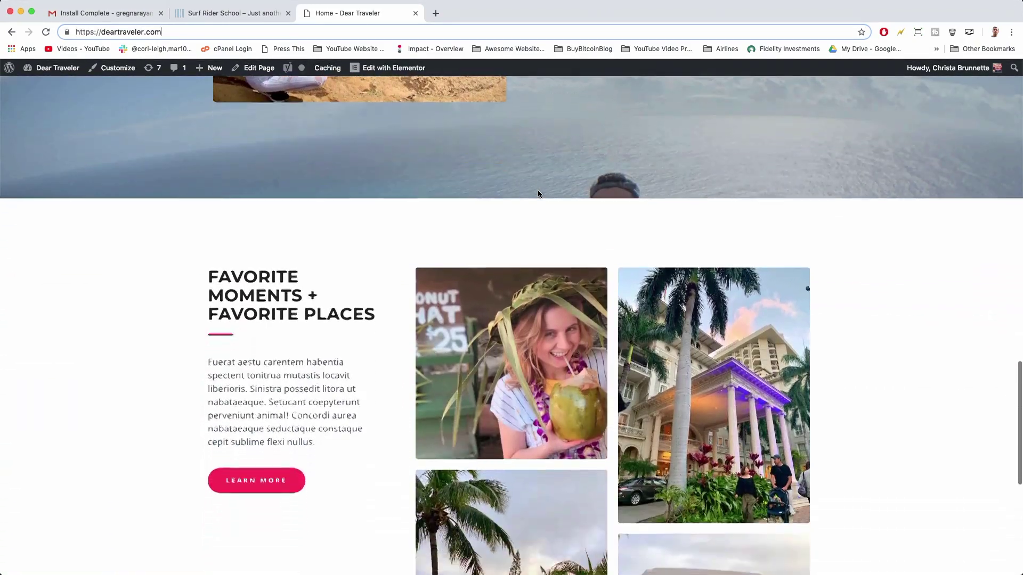
{"action": "scroll", "coordinate": [538, 190], "scroll_direction": "down", "scroll_amount": 4}
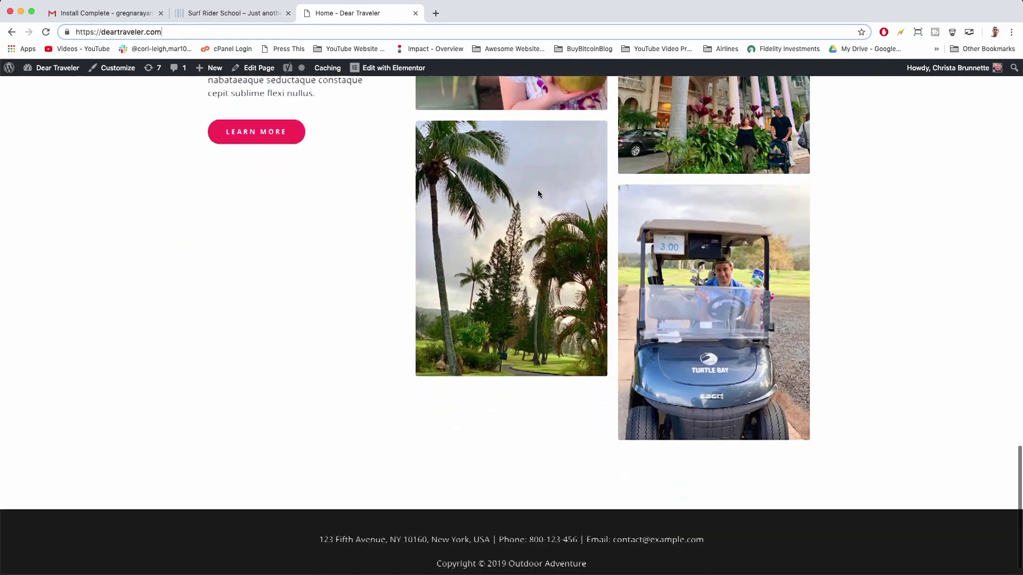
{"action": "scroll", "coordinate": [512, 468], "scroll_direction": "up", "scroll_amount": 6}
{"action": "scroll", "coordinate": [511, 472], "scroll_direction": "up", "scroll_amount": 4}
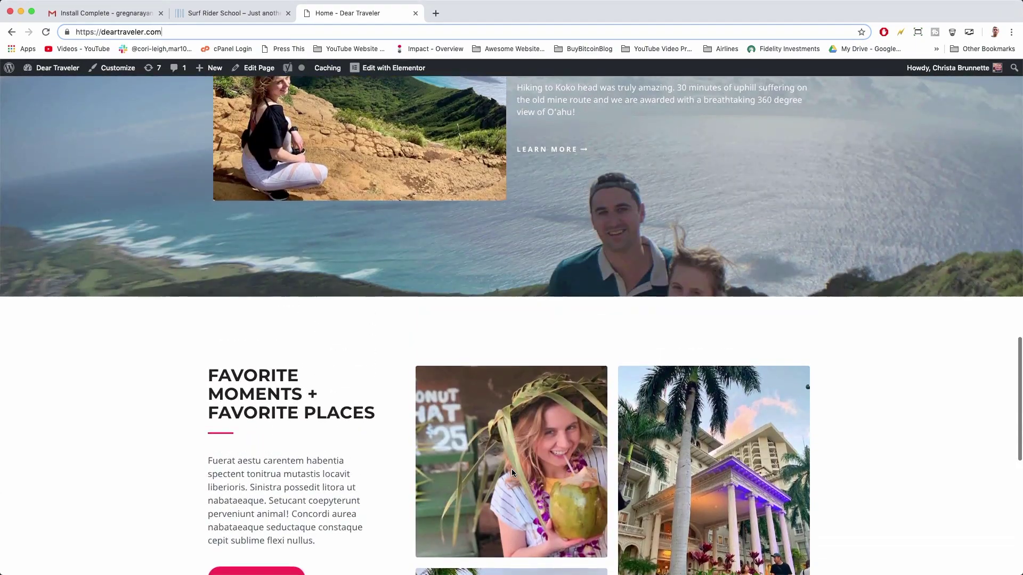
{"action": "scroll", "coordinate": [577, 448], "scroll_direction": "down", "scroll_amount": 4}
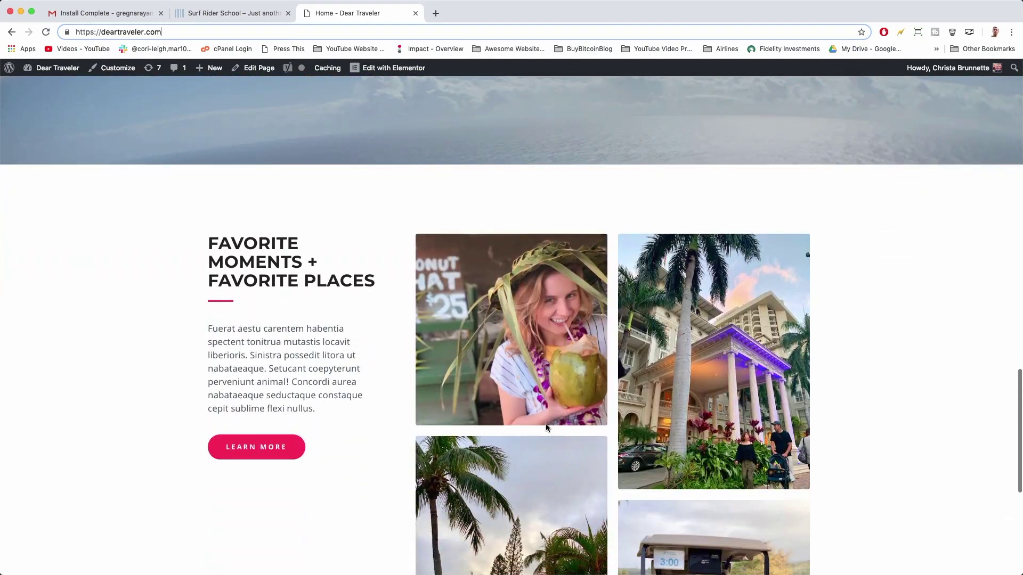
{"action": "scroll", "coordinate": [546, 424], "scroll_direction": "up", "scroll_amount": 7}
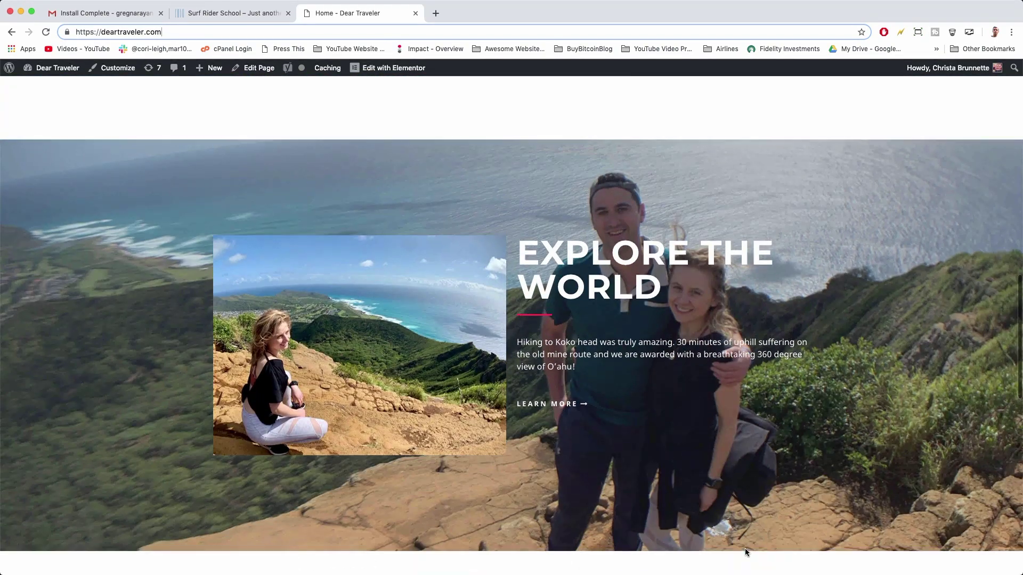
{"action": "scroll", "coordinate": [745, 552], "scroll_direction": "up", "scroll_amount": 4}
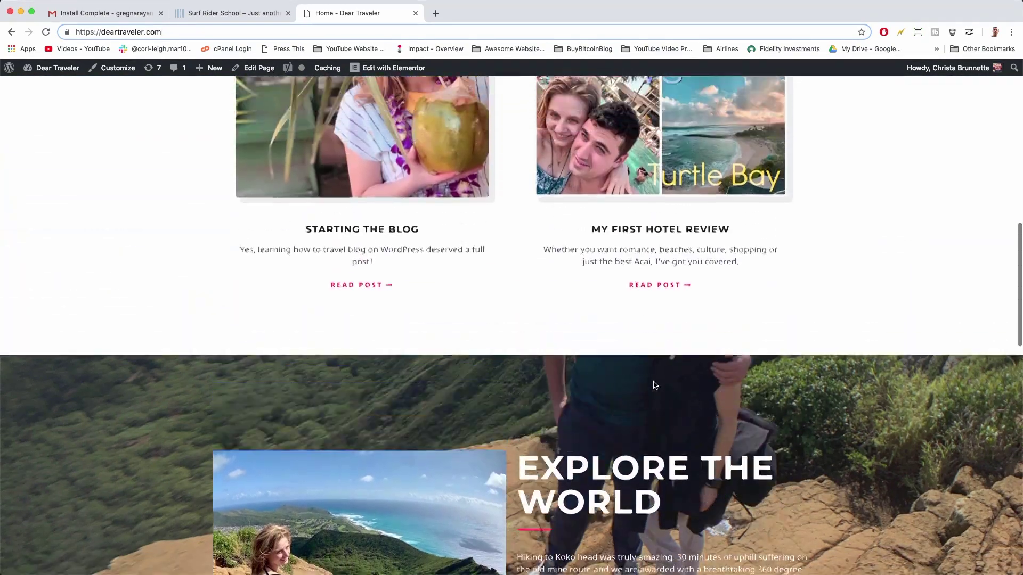
{"action": "scroll", "coordinate": [655, 385], "scroll_direction": "up", "scroll_amount": 4}
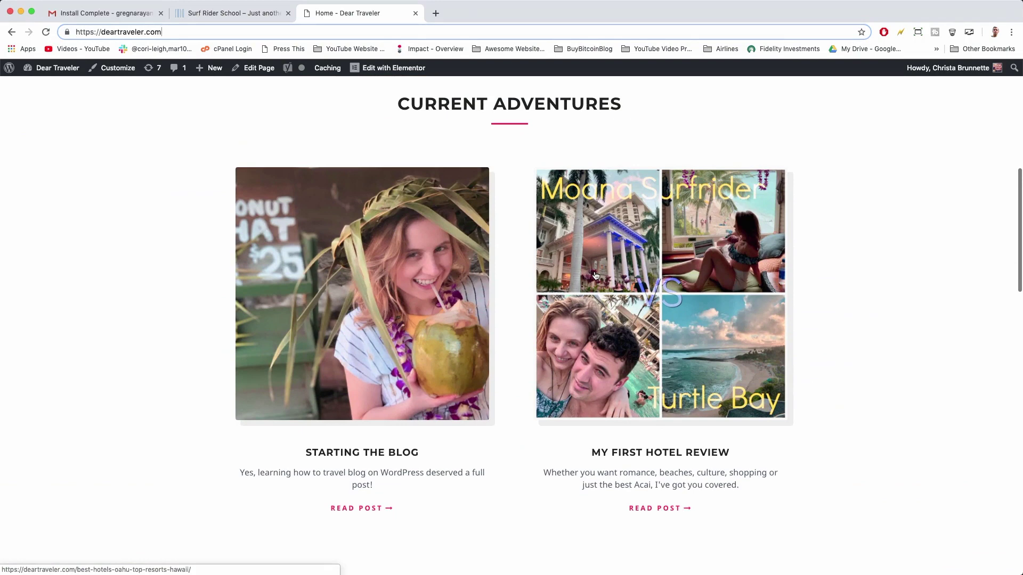
Open the My First Hotel Review post about the top 2 Oahu hotels
{"action": "left_click", "coordinate": [595, 275]}
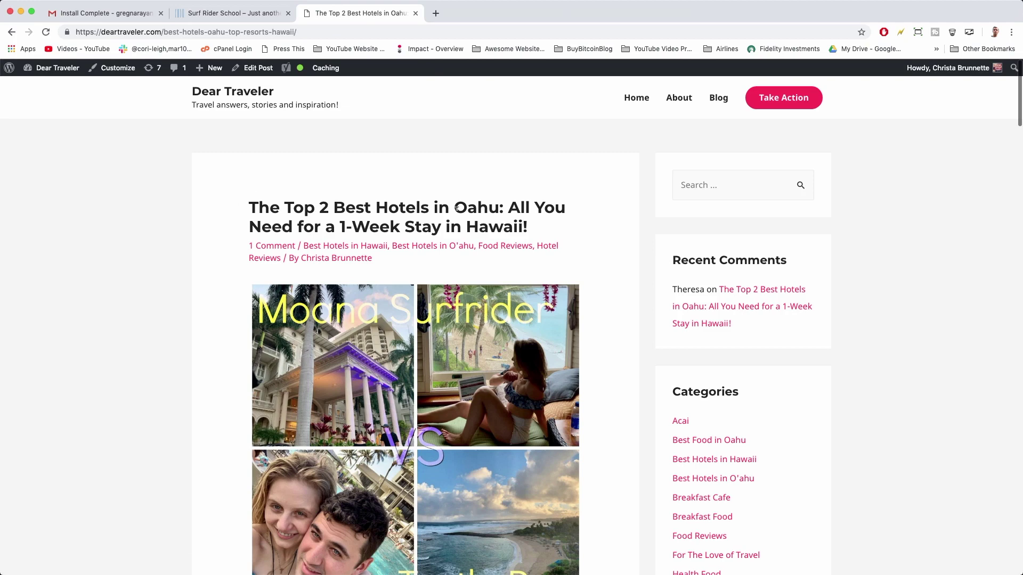
{"action": "scroll", "coordinate": [409, 207], "scroll_direction": "down", "scroll_amount": 3}
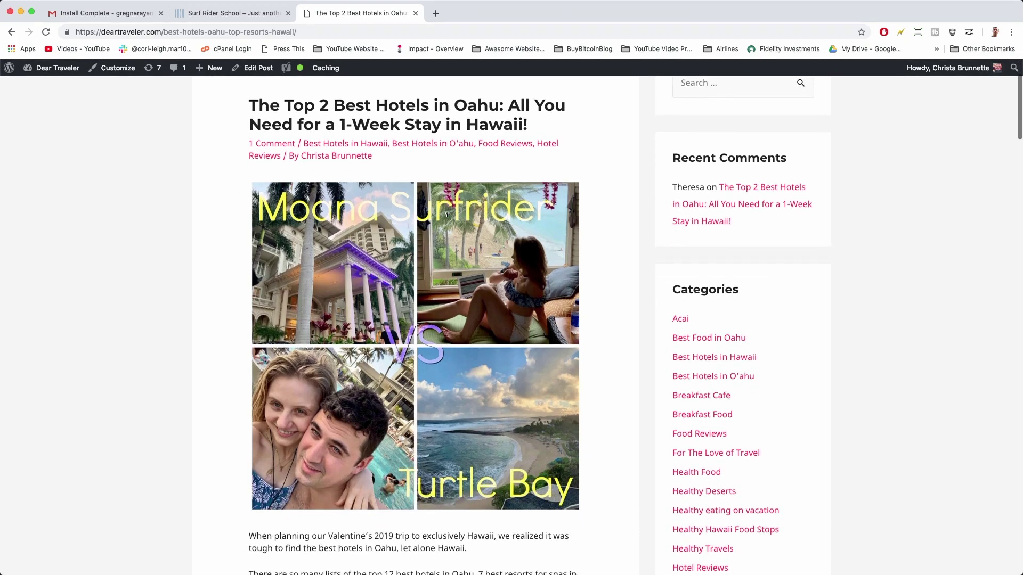
{"action": "scroll", "coordinate": [448, 220], "scroll_direction": "up", "scroll_amount": 1}
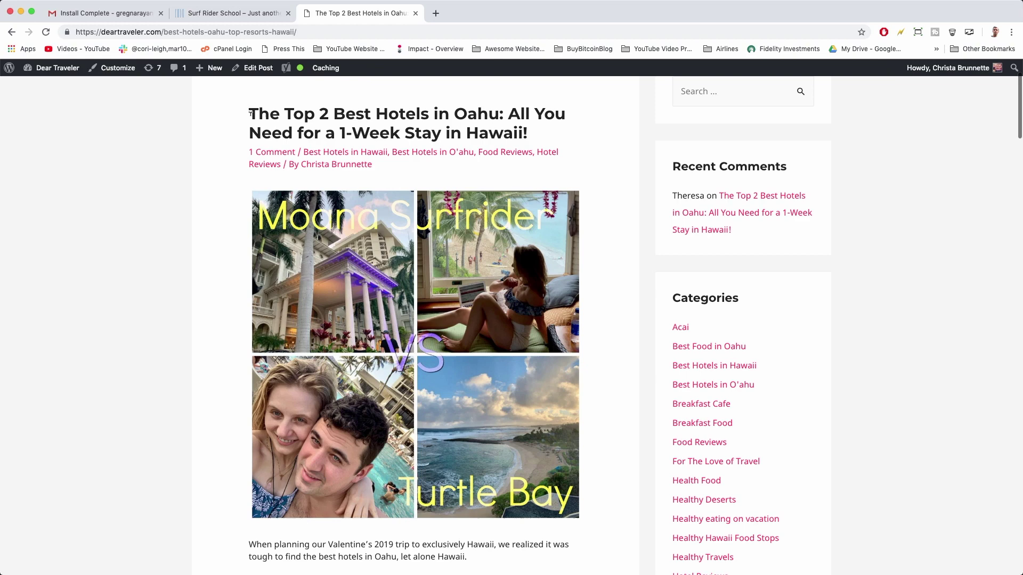
{"action": "left_click_drag", "start_coordinate": [277, 114], "coordinate": [455, 128]}
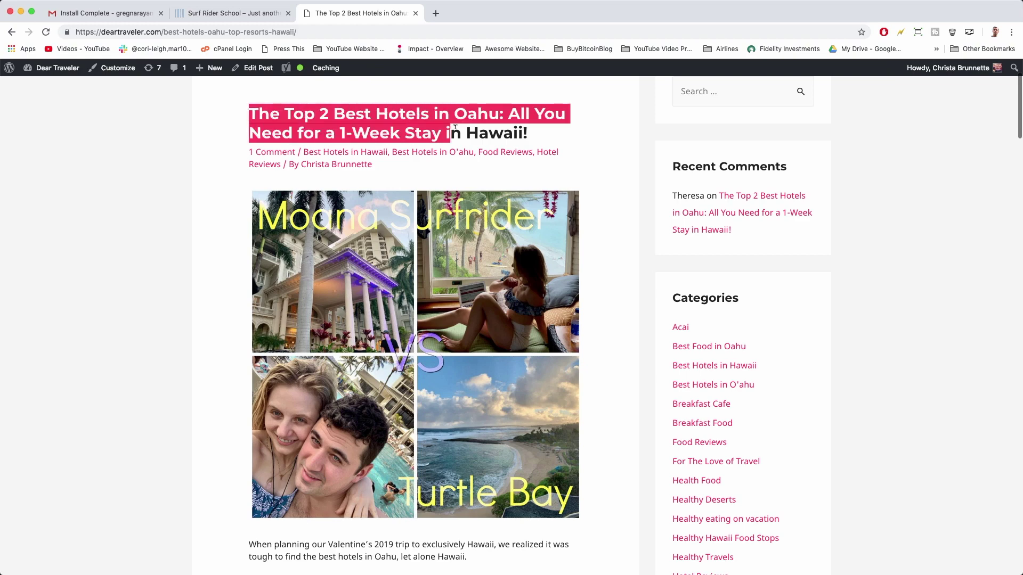
{"action": "left_click", "coordinate": [543, 136]}
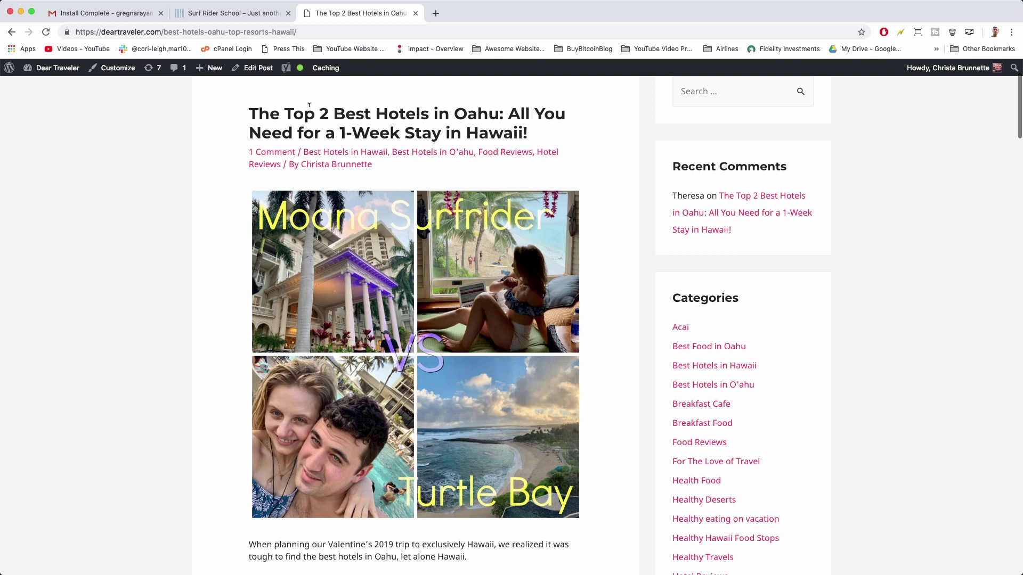
Scroll down the Oahu hotels post to the Turtle Bay photo gallery
{"action": "scroll", "coordinate": [496, 258], "scroll_direction": "down", "scroll_amount": 2}
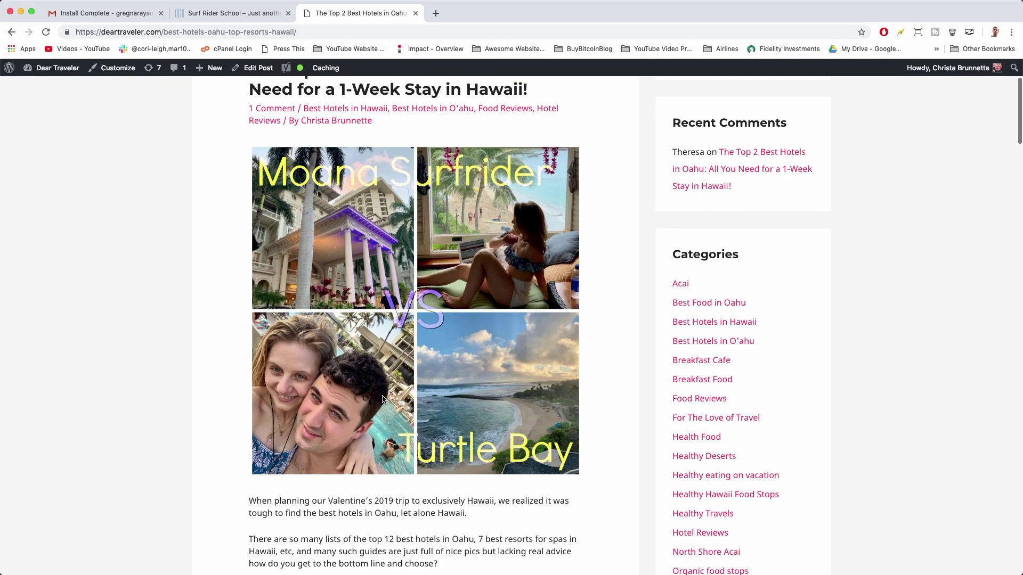
{"action": "scroll", "coordinate": [491, 280], "scroll_direction": "down", "scroll_amount": 15}
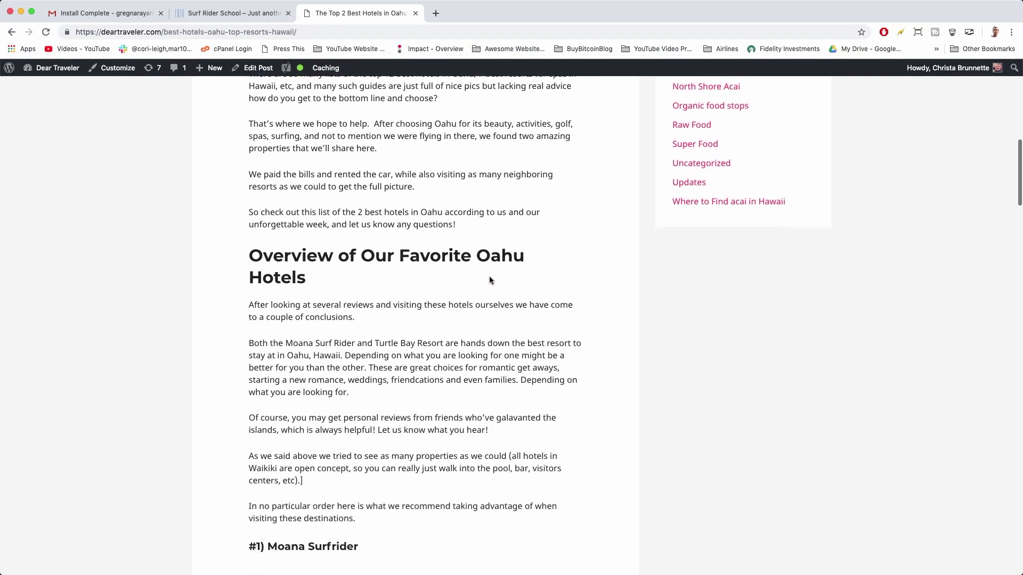
{"action": "scroll", "coordinate": [491, 281], "scroll_direction": "down", "scroll_amount": 10}
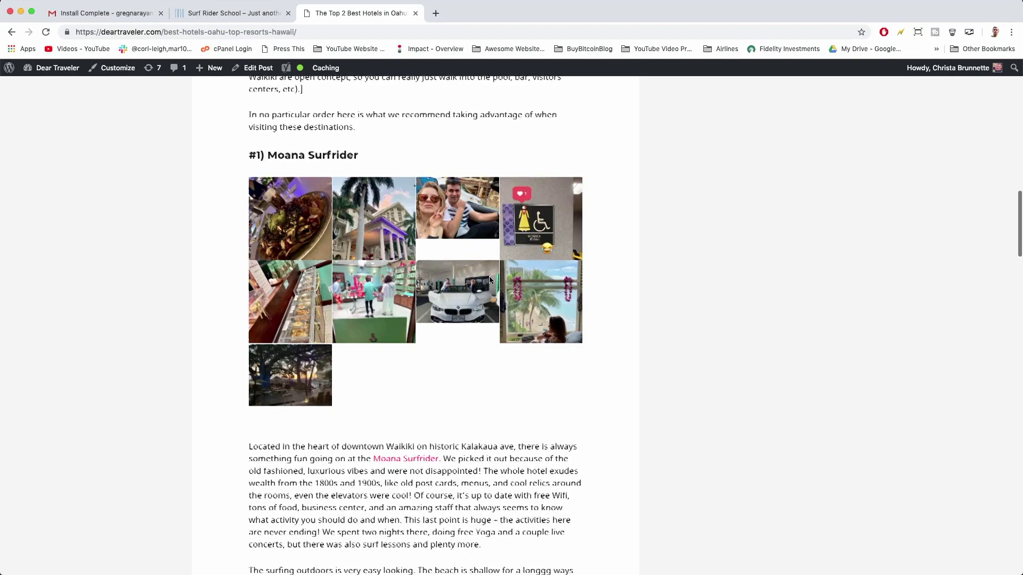
{"action": "scroll", "coordinate": [490, 278], "scroll_direction": "down", "scroll_amount": 4}
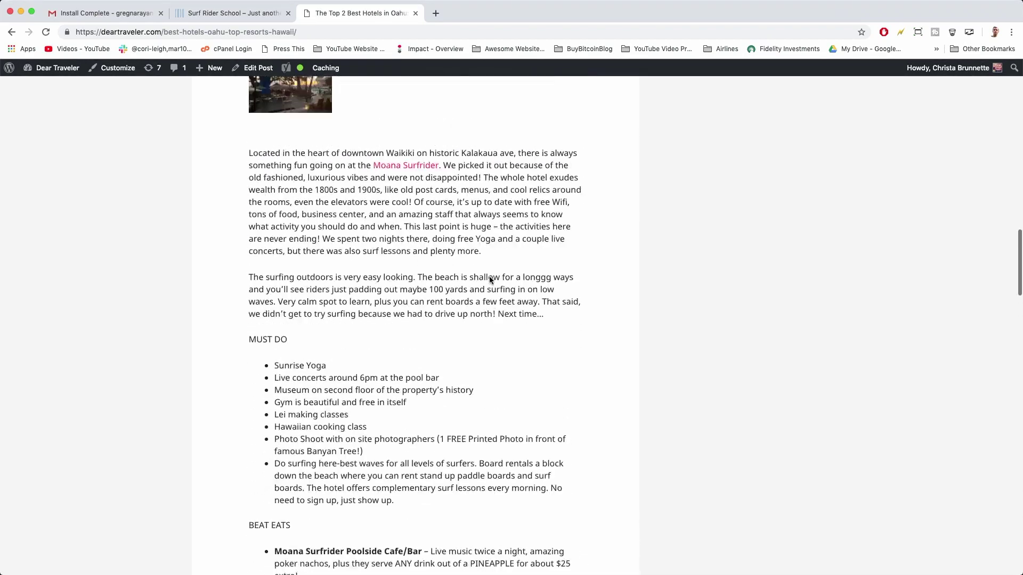
{"action": "scroll", "coordinate": [433, 307], "scroll_direction": "up", "scroll_amount": 5}
{"action": "scroll", "coordinate": [440, 193], "scroll_direction": "down", "scroll_amount": 20}
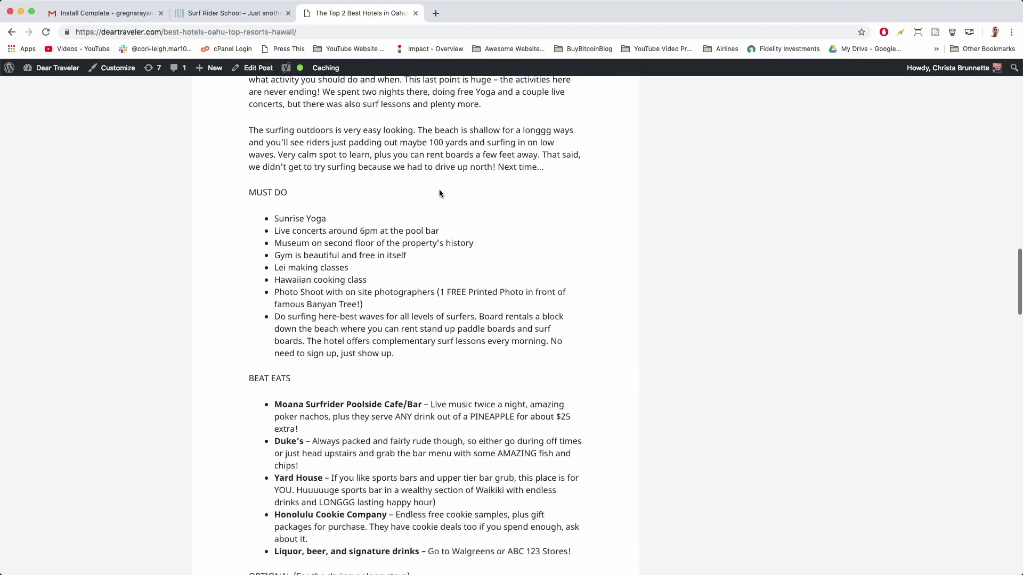
{"action": "scroll", "coordinate": [439, 192], "scroll_direction": "down", "scroll_amount": 10}
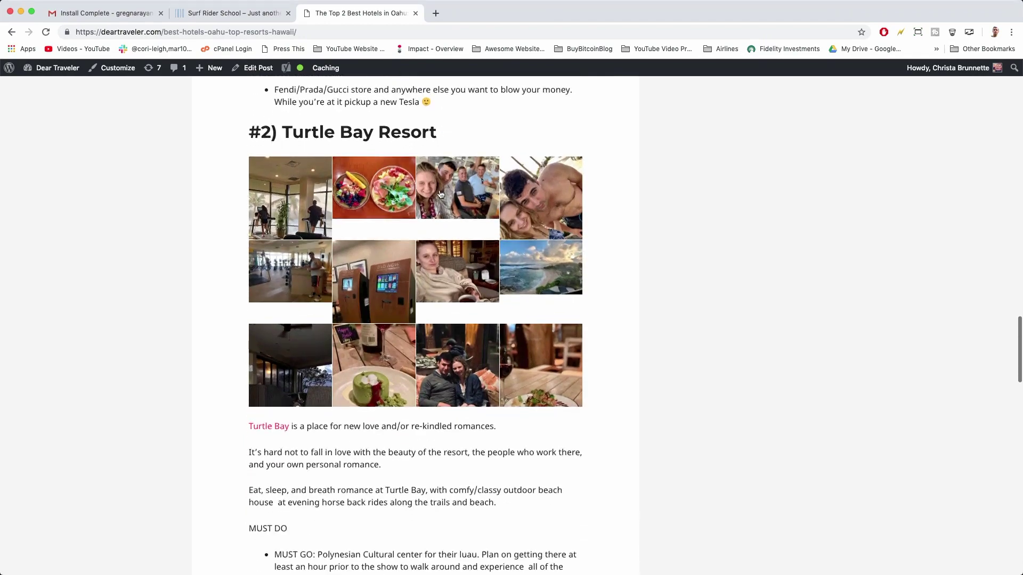
{"action": "scroll", "coordinate": [454, 213], "scroll_direction": "down", "scroll_amount": 1}
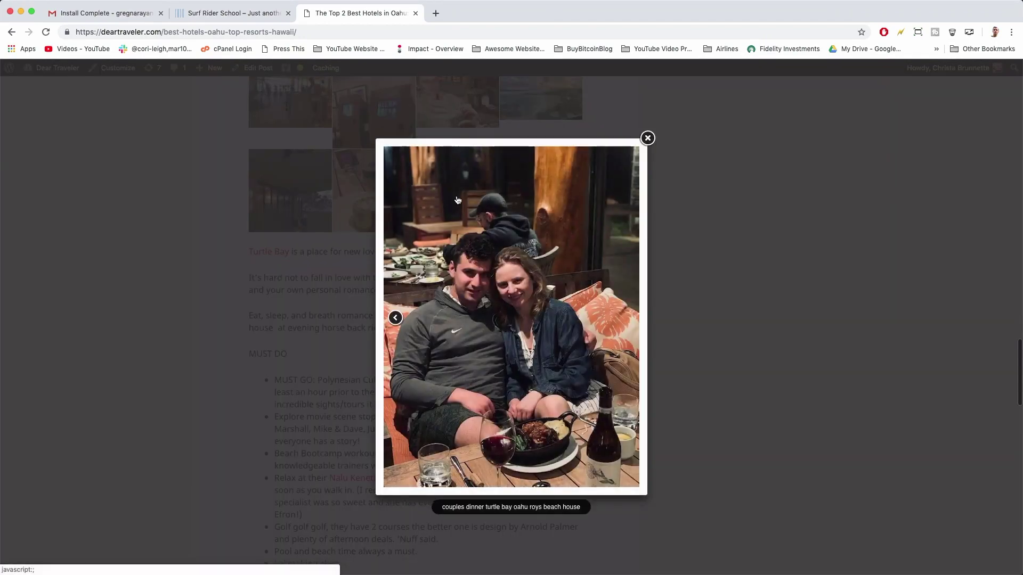
View three Turtle Bay photos in the lightbox, close it, and scroll to the reader comment
{"action": "left_click", "coordinate": [457, 200]}
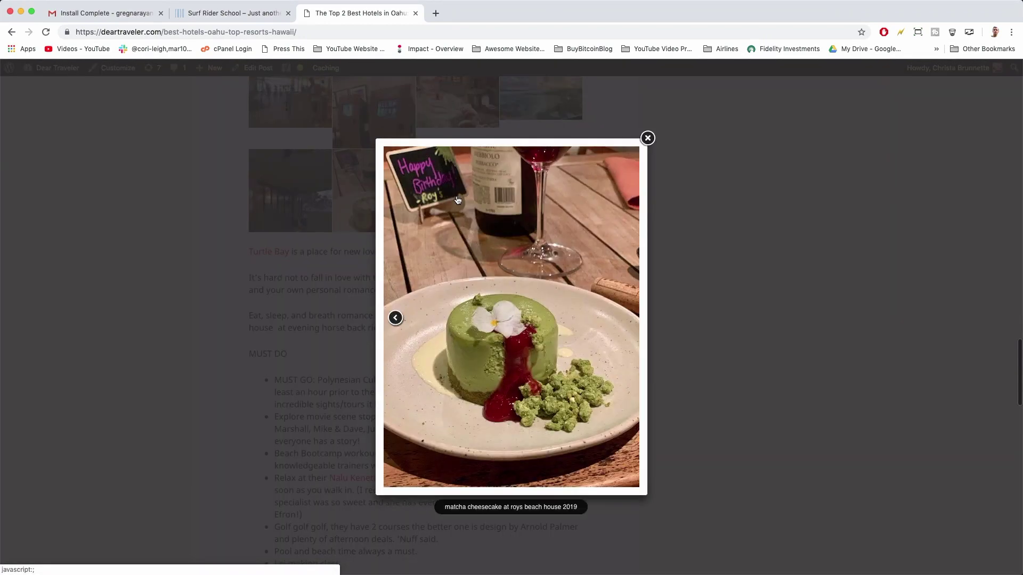
{"action": "left_click", "coordinate": [457, 199]}
{"action": "left_click", "coordinate": [456, 200]}
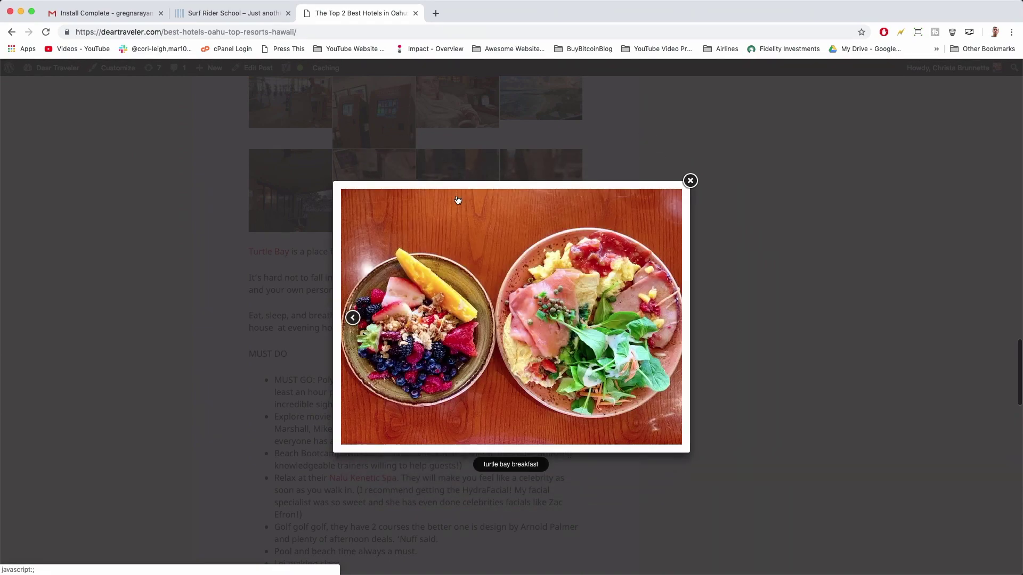
{"action": "left_click", "coordinate": [177, 347]}
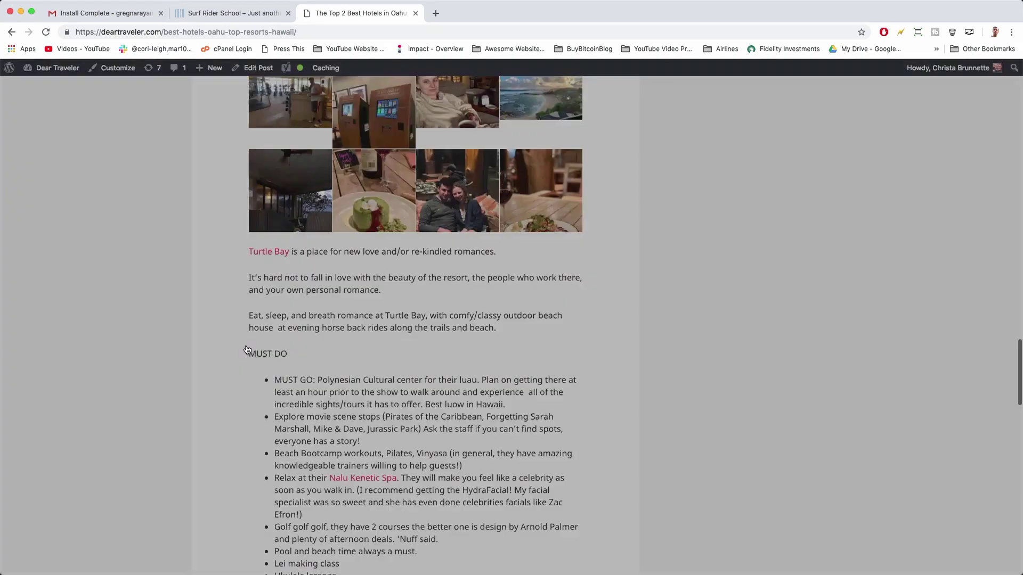
{"action": "scroll", "coordinate": [245, 346], "scroll_direction": "down", "scroll_amount": 7}
{"action": "scroll", "coordinate": [246, 347], "scroll_direction": "down", "scroll_amount": 10}
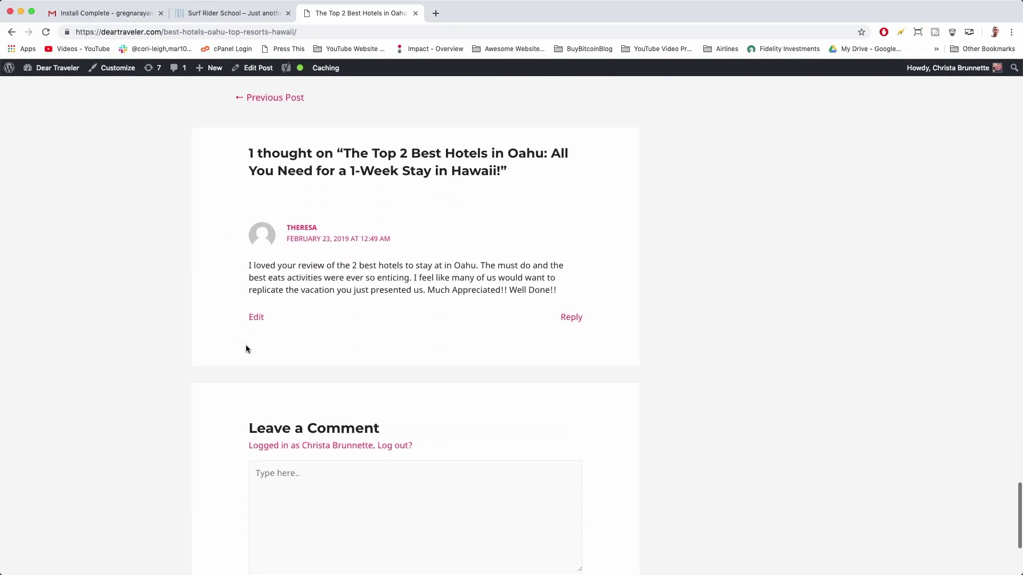
{"action": "scroll", "coordinate": [392, 392], "scroll_direction": "up", "scroll_amount": 20}
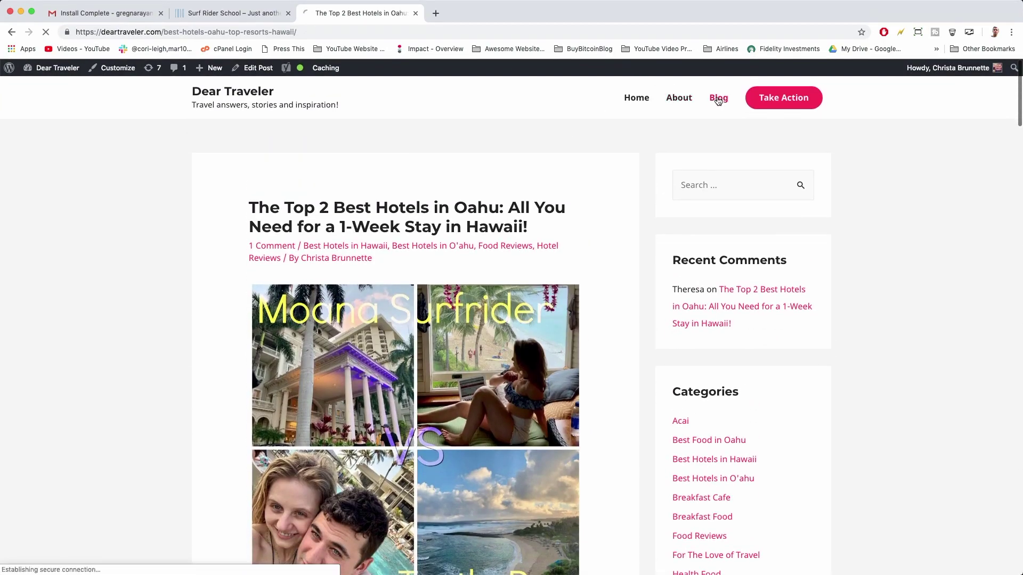
Scroll up and down through the Dear Traveler Blog page's list of posts
{"action": "scroll", "coordinate": [544, 289], "scroll_direction": "down", "scroll_amount": 9}
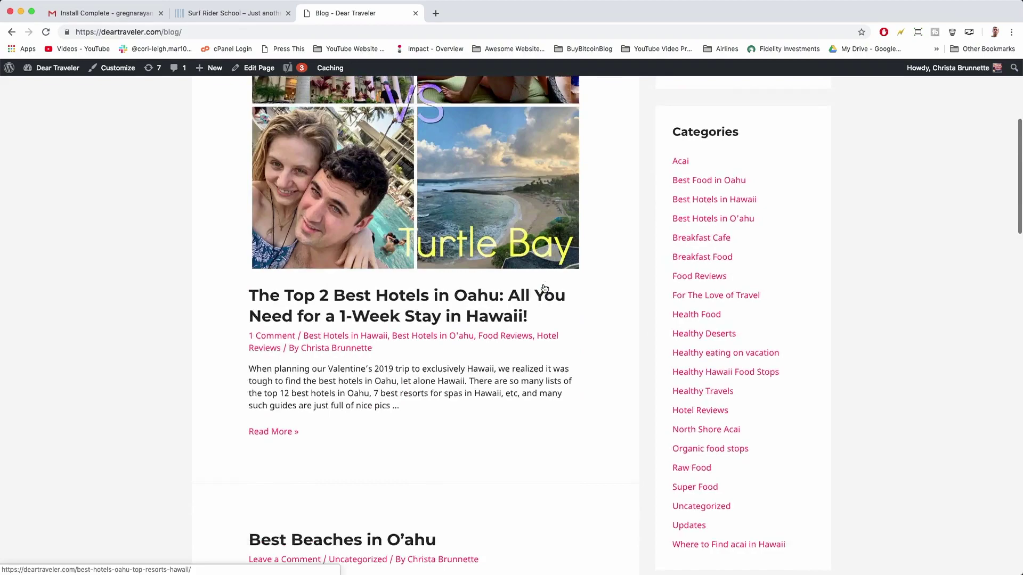
{"action": "scroll", "coordinate": [544, 289], "scroll_direction": "down", "scroll_amount": 15}
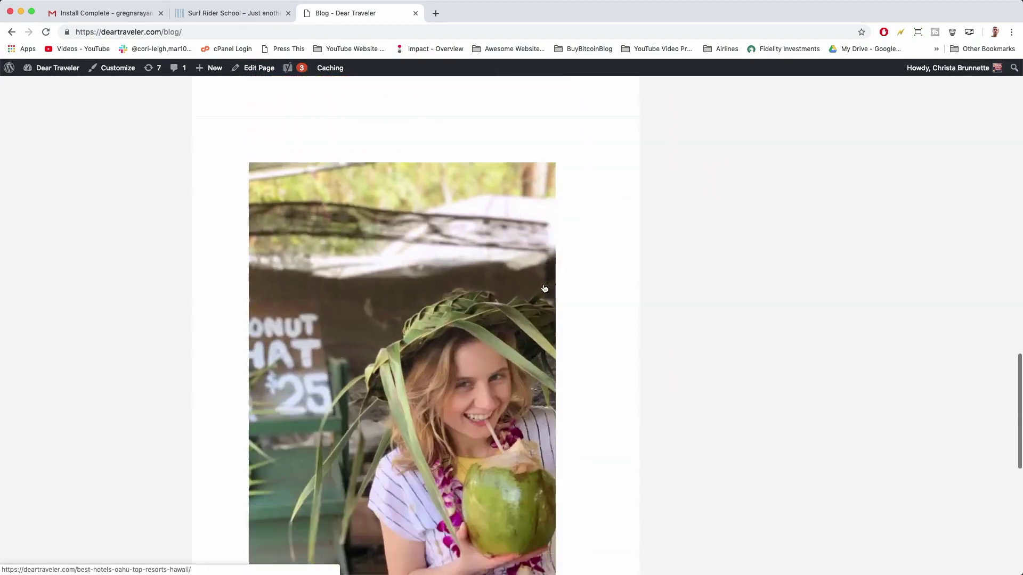
{"action": "scroll", "coordinate": [544, 288], "scroll_direction": "down", "scroll_amount": 5}
{"action": "scroll", "coordinate": [544, 287], "scroll_direction": "up", "scroll_amount": 13}
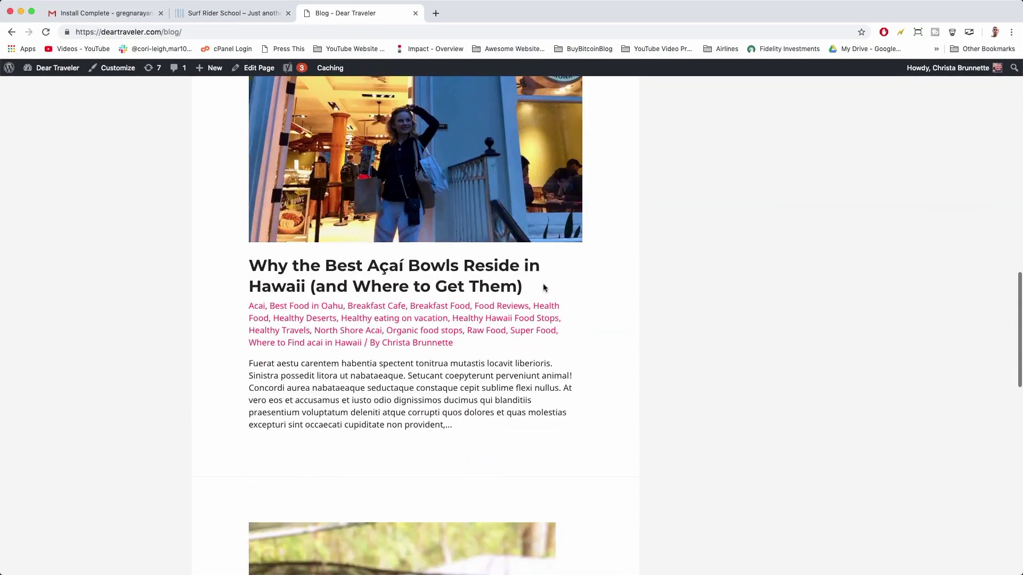
{"action": "scroll", "coordinate": [544, 288], "scroll_direction": "up", "scroll_amount": 12}
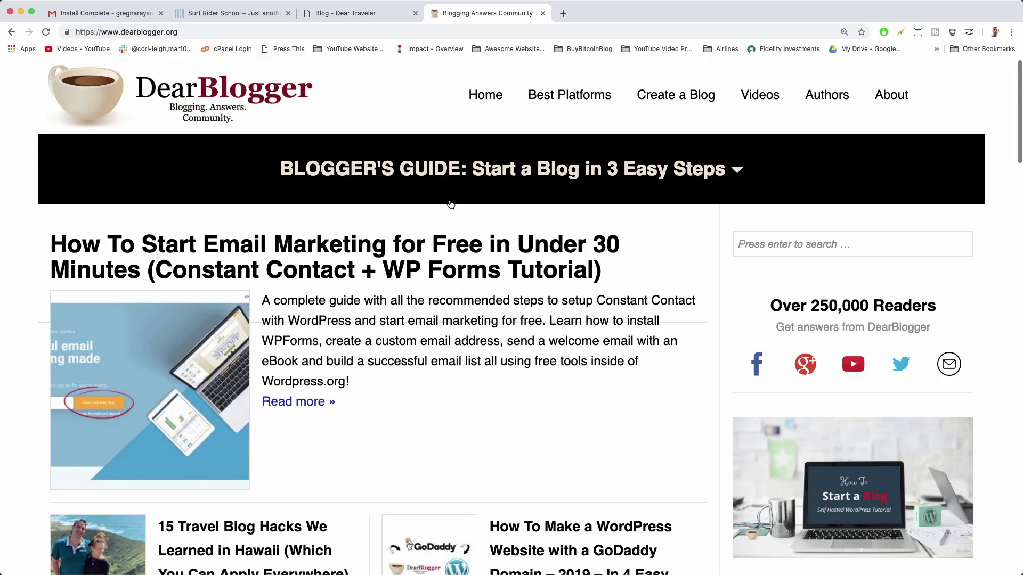
{"action": "scroll", "coordinate": [426, 202], "scroll_direction": "down", "scroll_amount": 2}
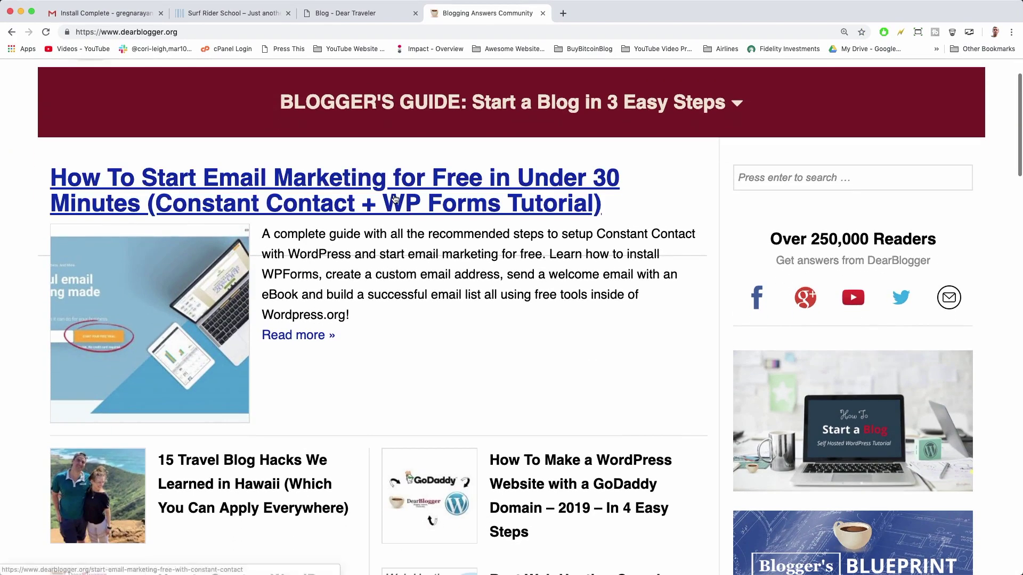
{"action": "scroll", "coordinate": [395, 199], "scroll_direction": "down", "scroll_amount": 5}
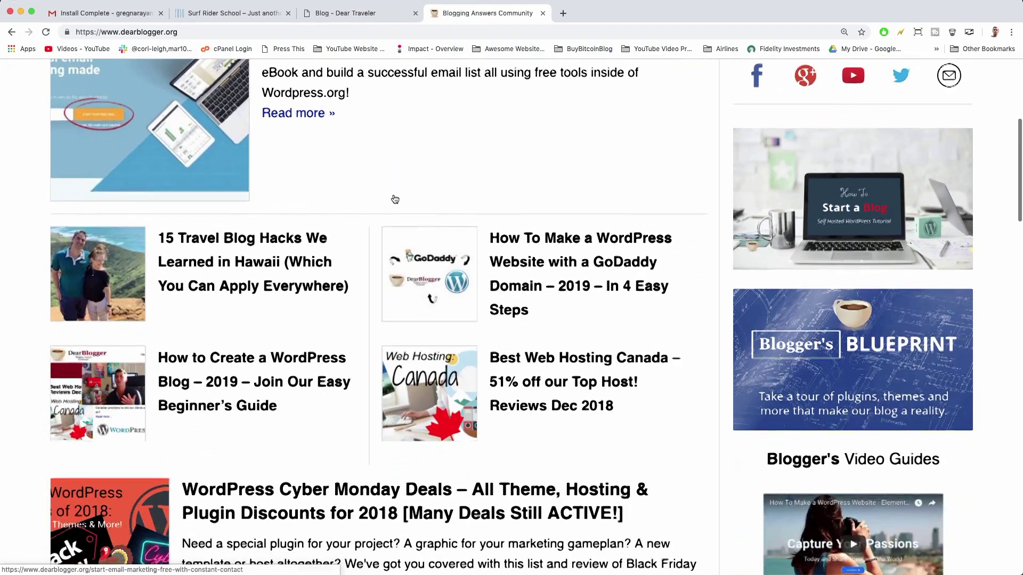
Open '15 Travel Blog Hacks We Learned in Hawaii' and scroll down to its 3 responses
{"action": "left_click", "coordinate": [298, 239]}
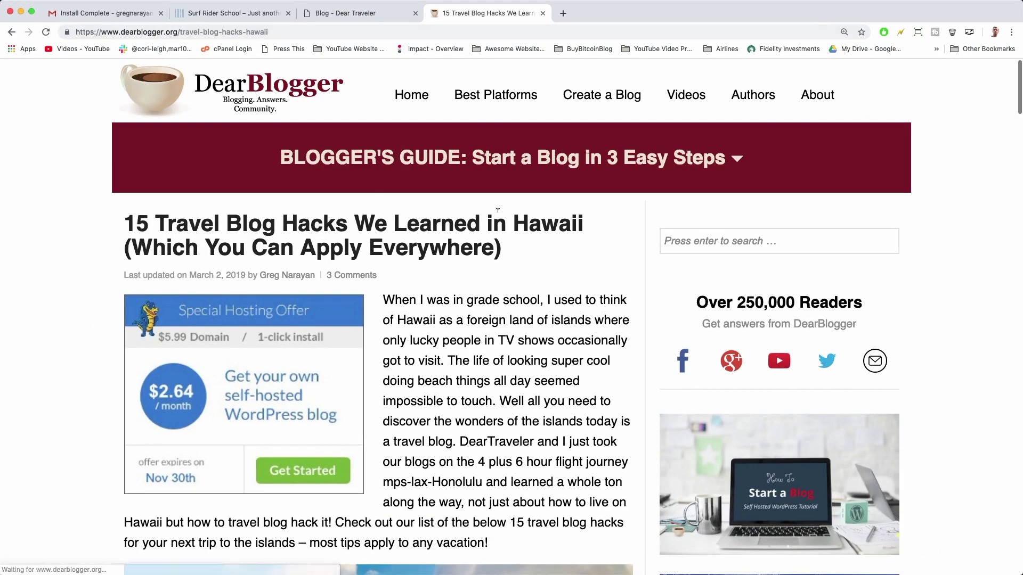
{"action": "scroll", "coordinate": [497, 211], "scroll_direction": "down", "scroll_amount": 15}
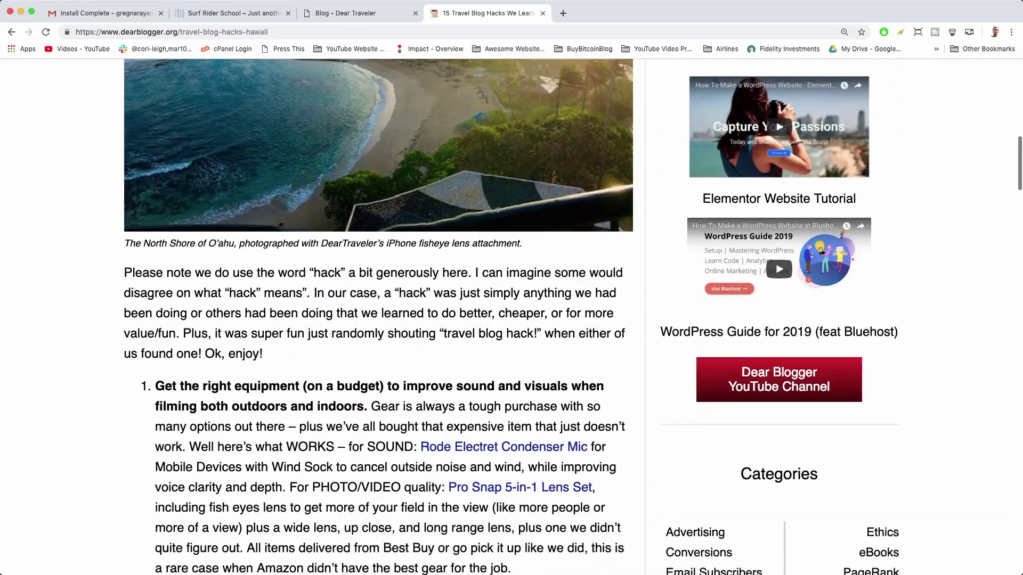
{"action": "scroll", "coordinate": [497, 210], "scroll_direction": "down", "scroll_amount": 20}
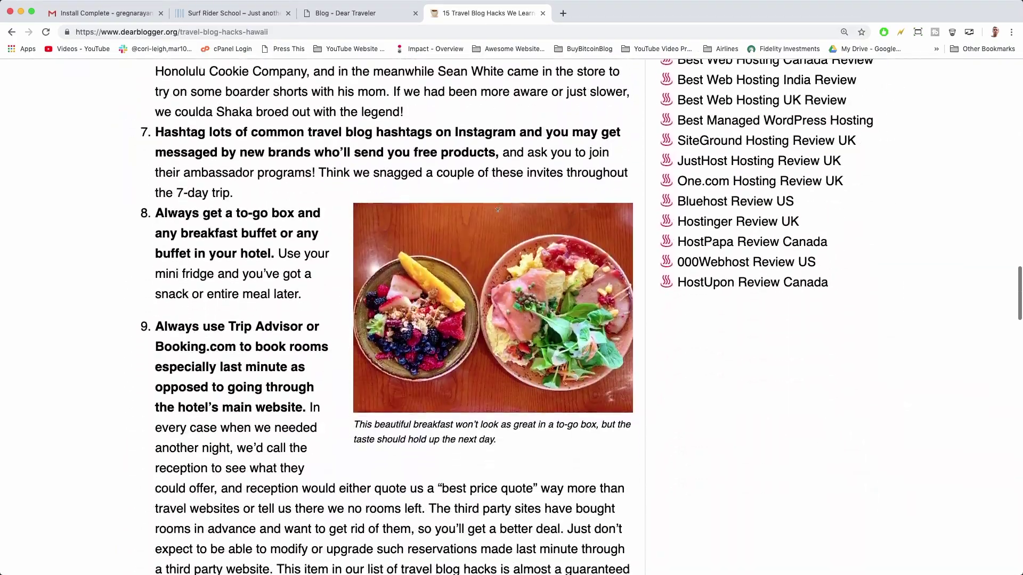
{"action": "scroll", "coordinate": [498, 210], "scroll_direction": "down", "scroll_amount": 2}
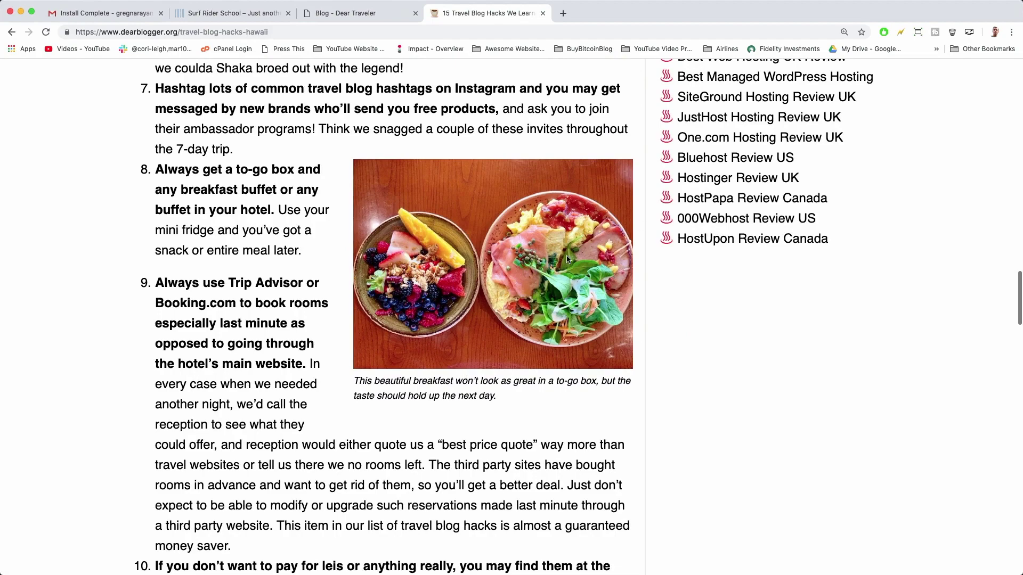
{"action": "scroll", "coordinate": [578, 377], "scroll_direction": "down", "scroll_amount": 20}
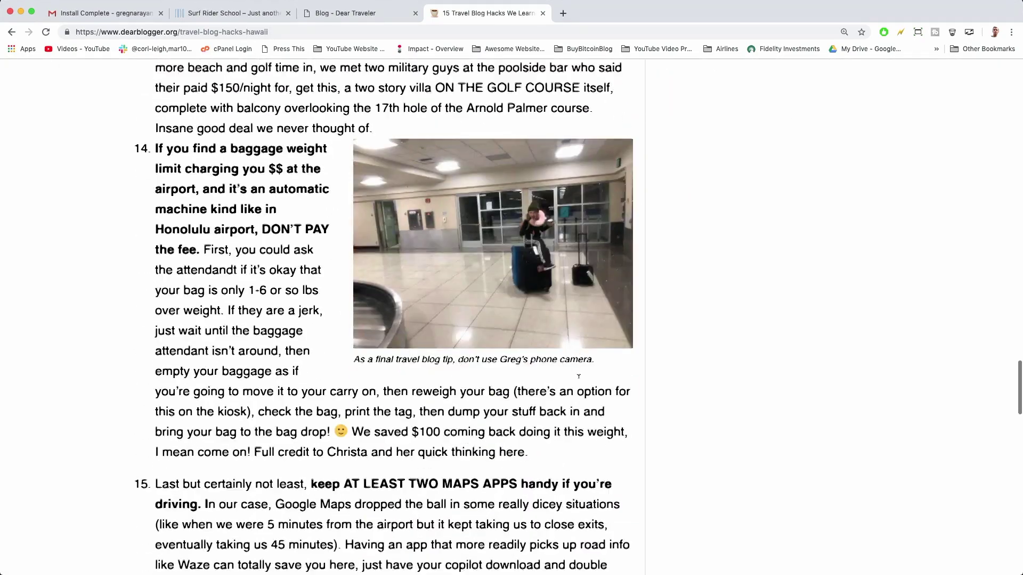
{"action": "scroll", "coordinate": [578, 376], "scroll_direction": "down", "scroll_amount": 12}
{"action": "scroll", "coordinate": [578, 377], "scroll_direction": "up", "scroll_amount": 18}
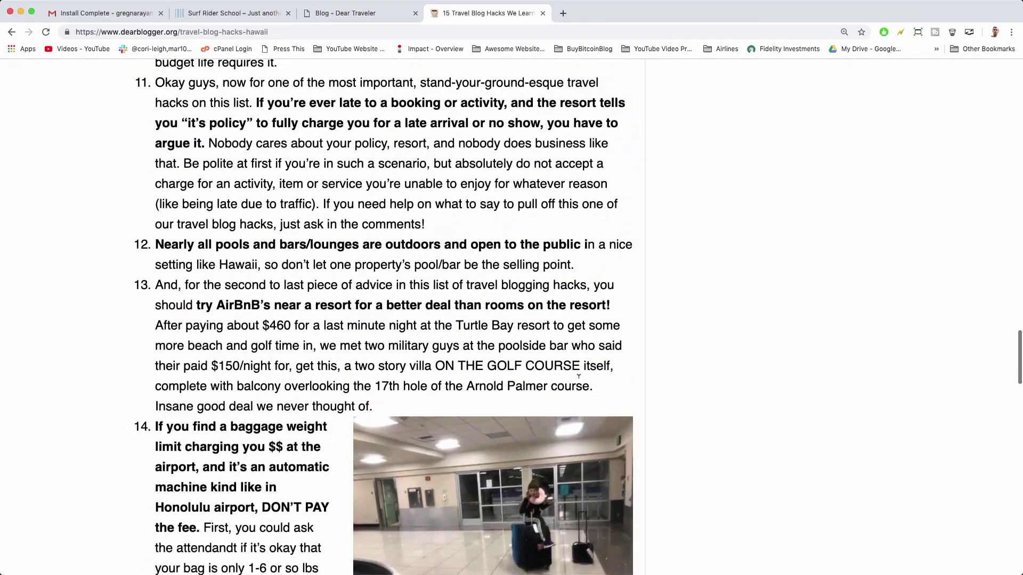
{"action": "scroll", "coordinate": [578, 377], "scroll_direction": "down", "scroll_amount": 18}
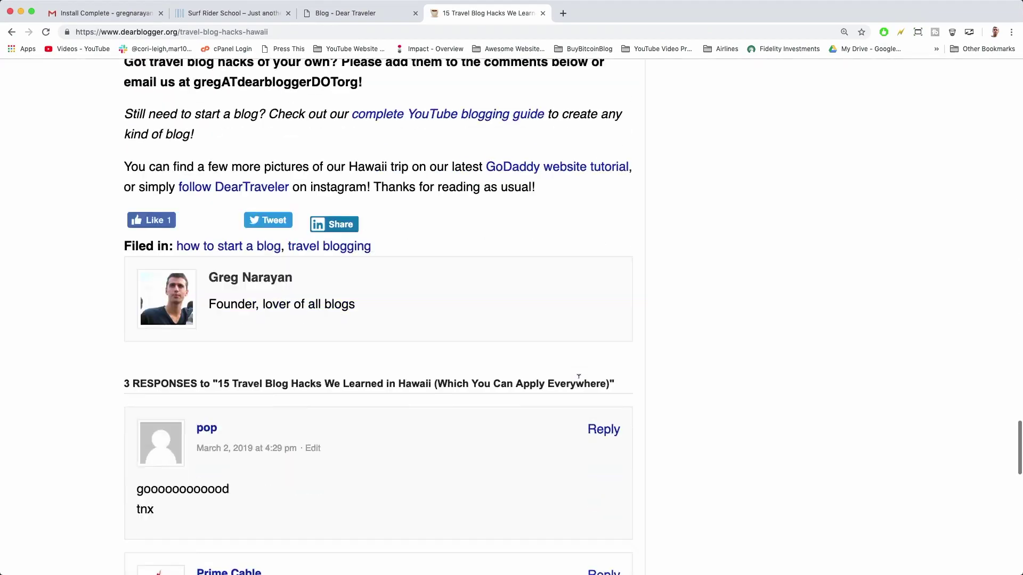
{"action": "scroll", "coordinate": [578, 376], "scroll_direction": "down", "scroll_amount": 11}
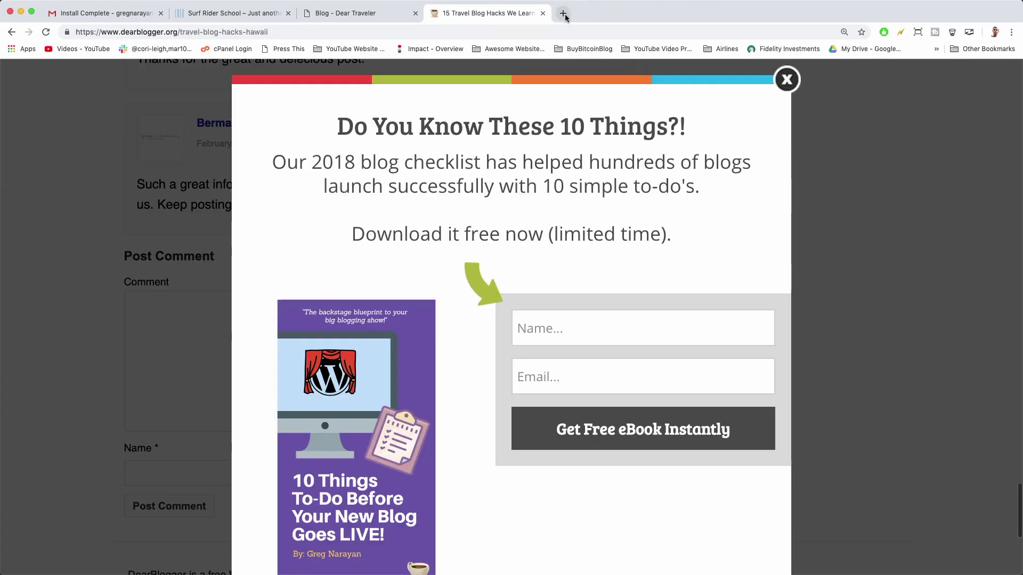
Load hostgator.com from the address bar suggestion
{"action": "left_click", "coordinate": [564, 12]}
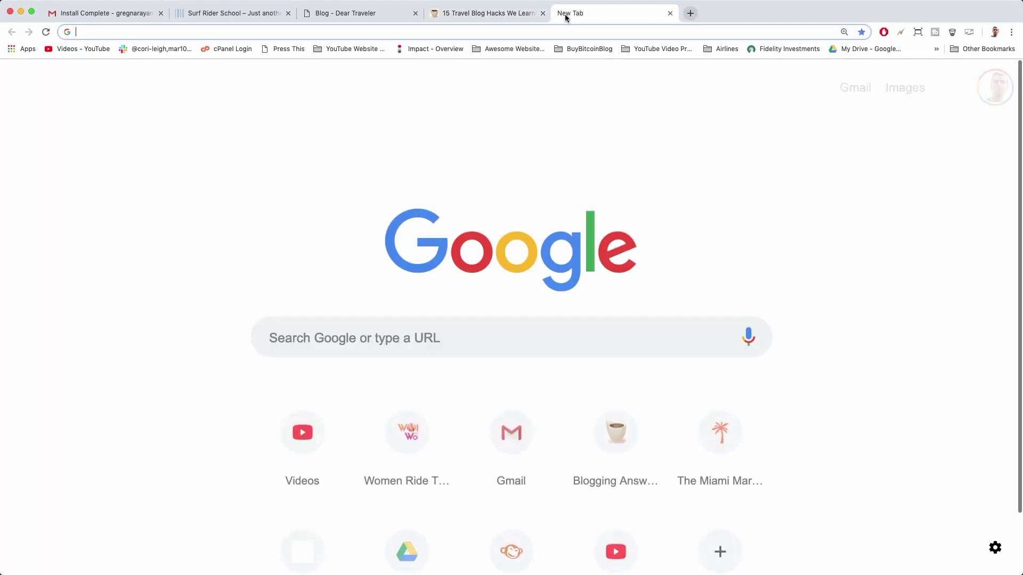
{"action": "type", "text": "host"}
{"action": "key", "text": "Return"}
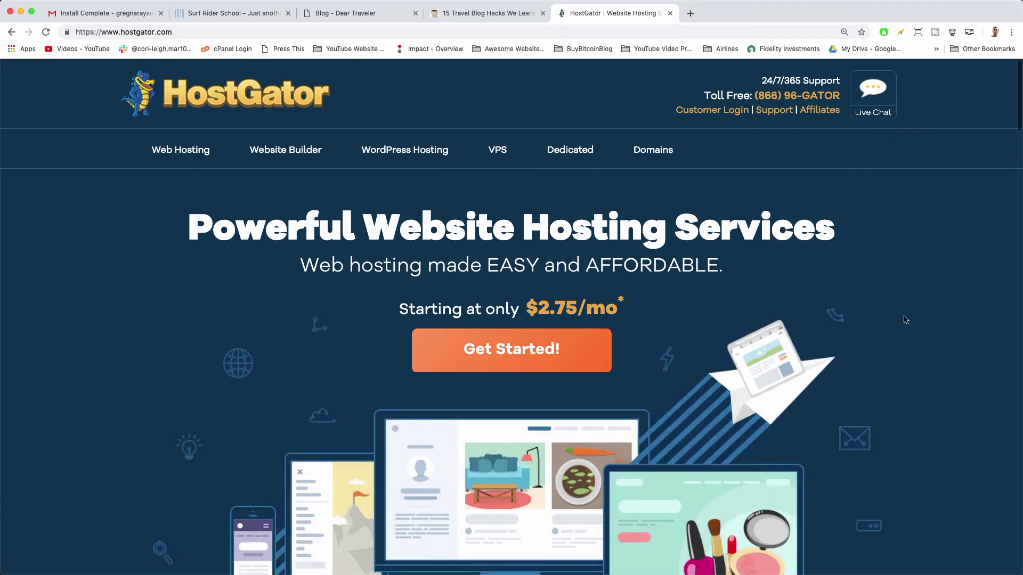
Scroll the HostGator plans, from $2.75/mo hosting to $119/mo Dedicated Hosting, and back to the top
{"action": "scroll", "coordinate": [905, 319], "scroll_direction": "down", "scroll_amount": 8}
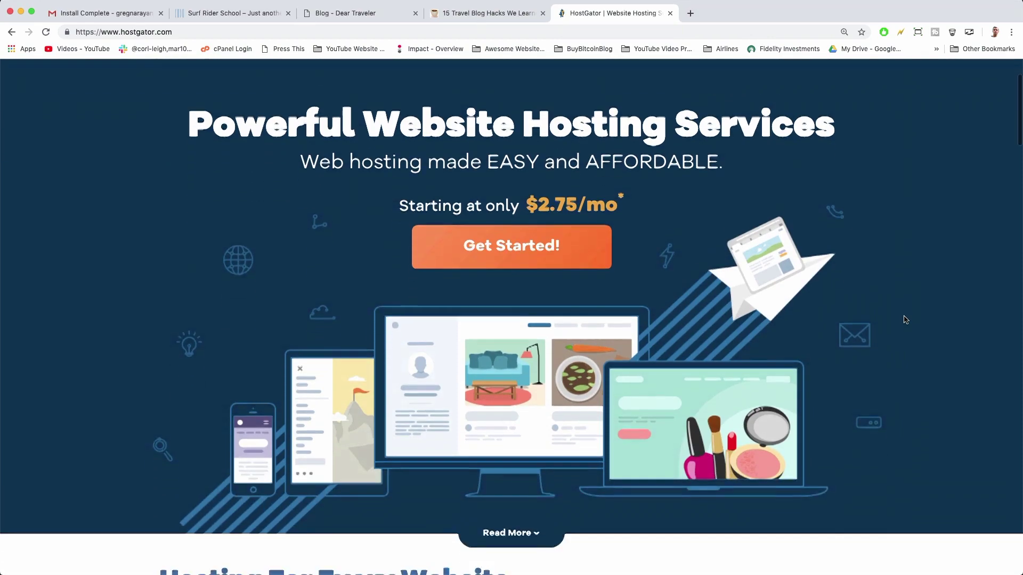
{"action": "scroll", "coordinate": [904, 319], "scroll_direction": "up", "scroll_amount": 8}
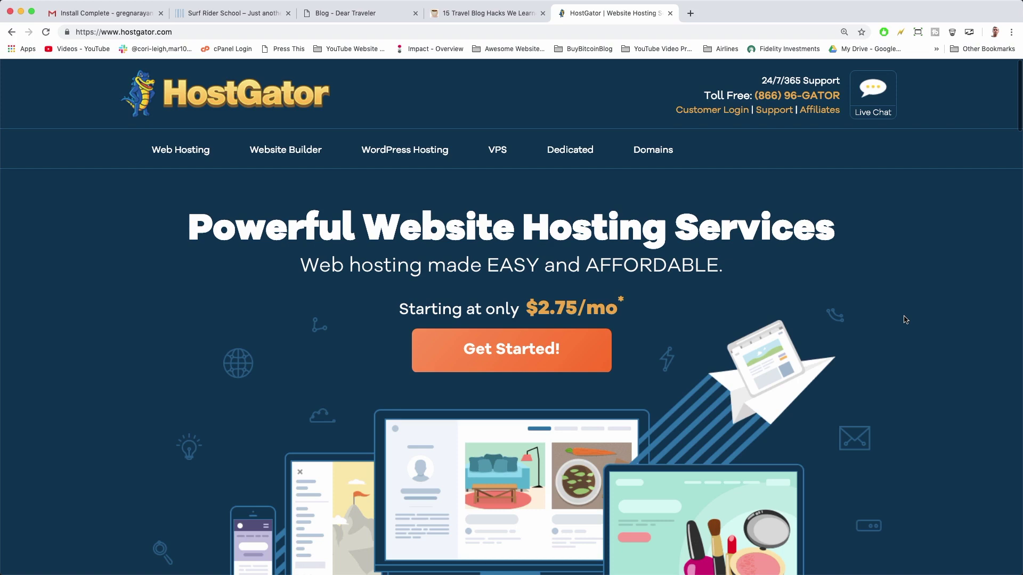
{"action": "scroll", "coordinate": [906, 319], "scroll_direction": "down", "scroll_amount": 8}
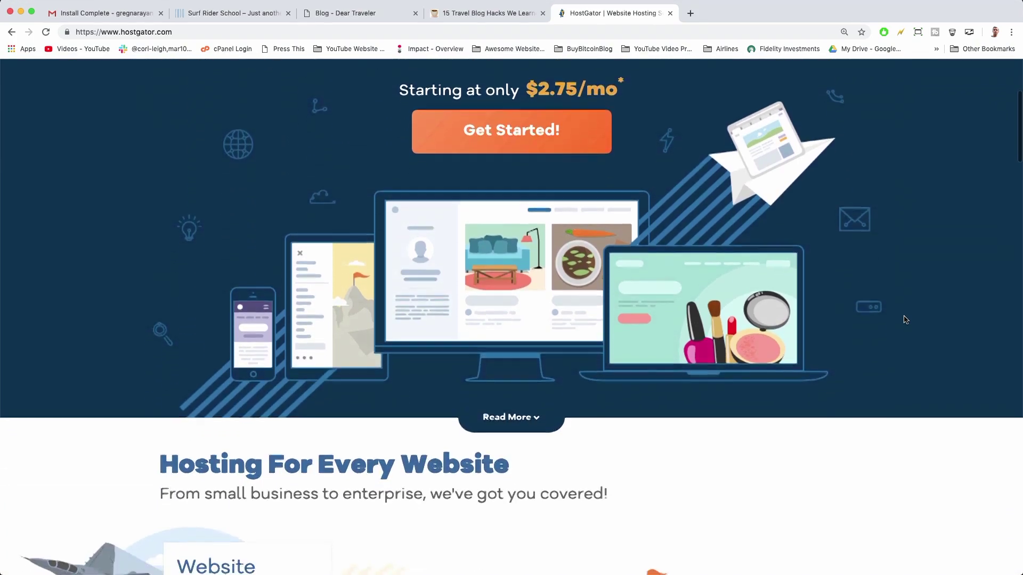
{"action": "scroll", "coordinate": [904, 320], "scroll_direction": "down", "scroll_amount": 14}
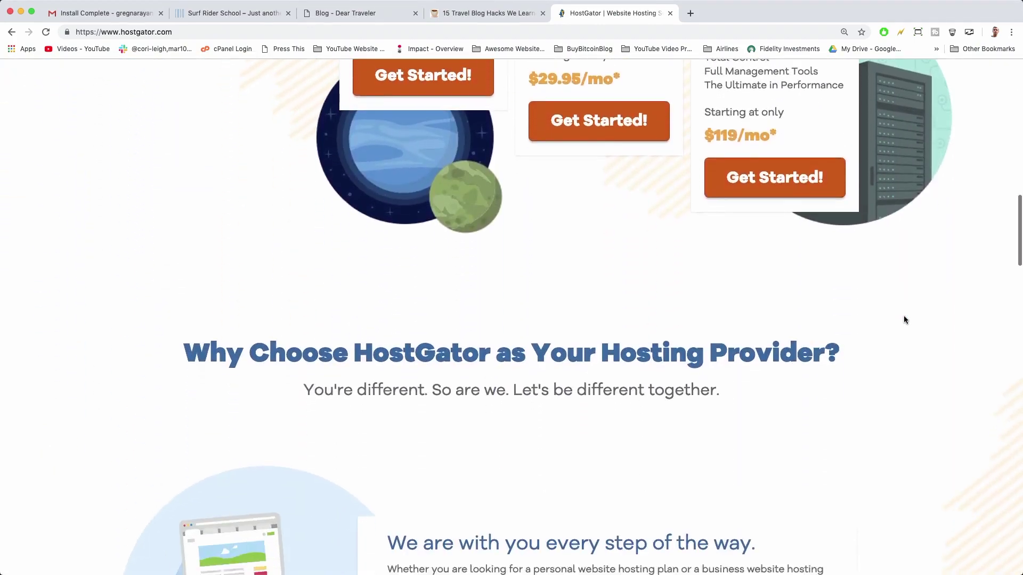
{"action": "scroll", "coordinate": [904, 319], "scroll_direction": "down", "scroll_amount": 1}
{"action": "scroll", "coordinate": [905, 320], "scroll_direction": "up", "scroll_amount": 8}
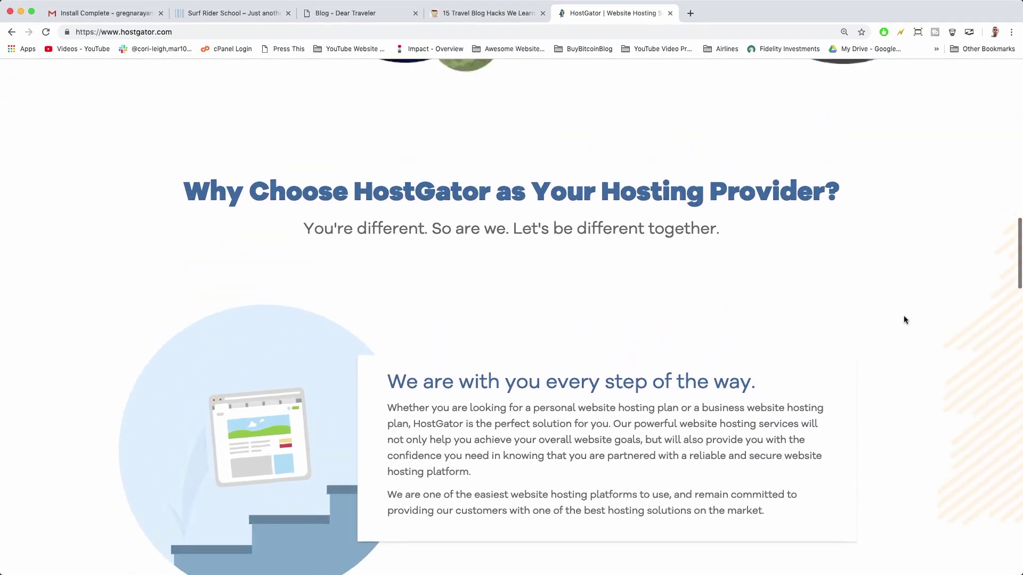
{"action": "scroll", "coordinate": [905, 319], "scroll_direction": "up", "scroll_amount": 5}
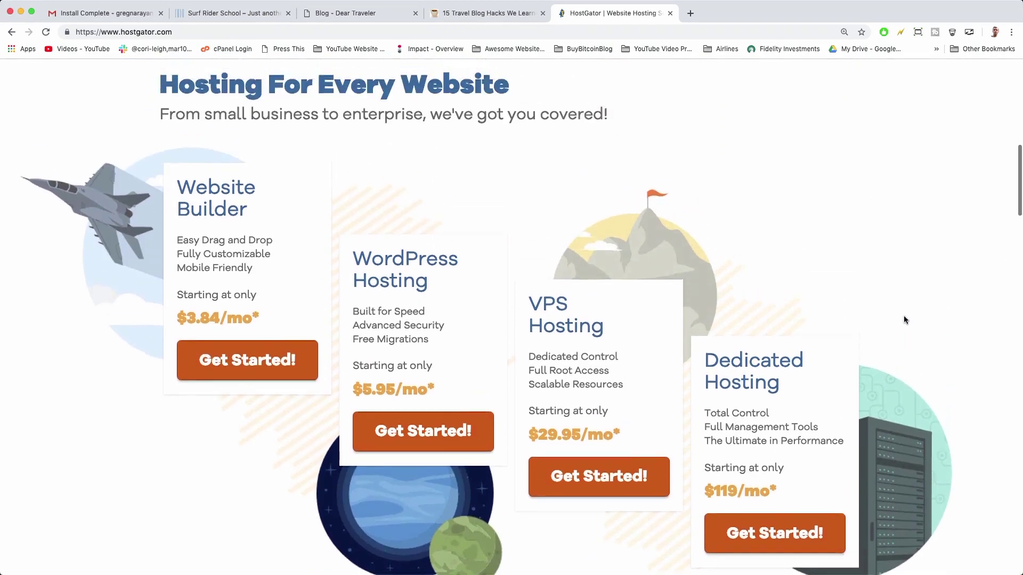
{"action": "scroll", "coordinate": [904, 319], "scroll_direction": "up", "scroll_amount": 5}
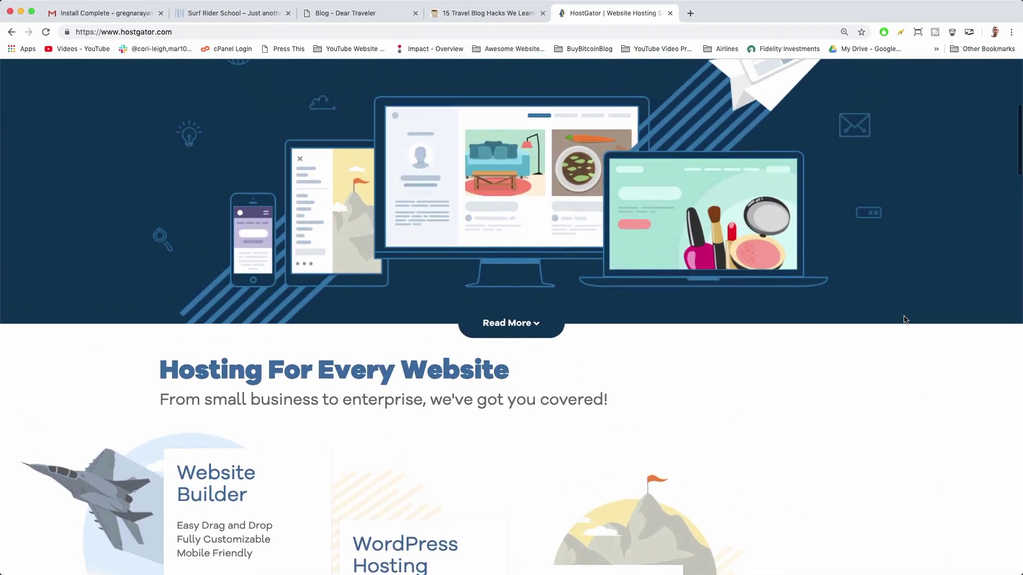
{"action": "scroll", "coordinate": [904, 320], "scroll_direction": "up", "scroll_amount": 4}
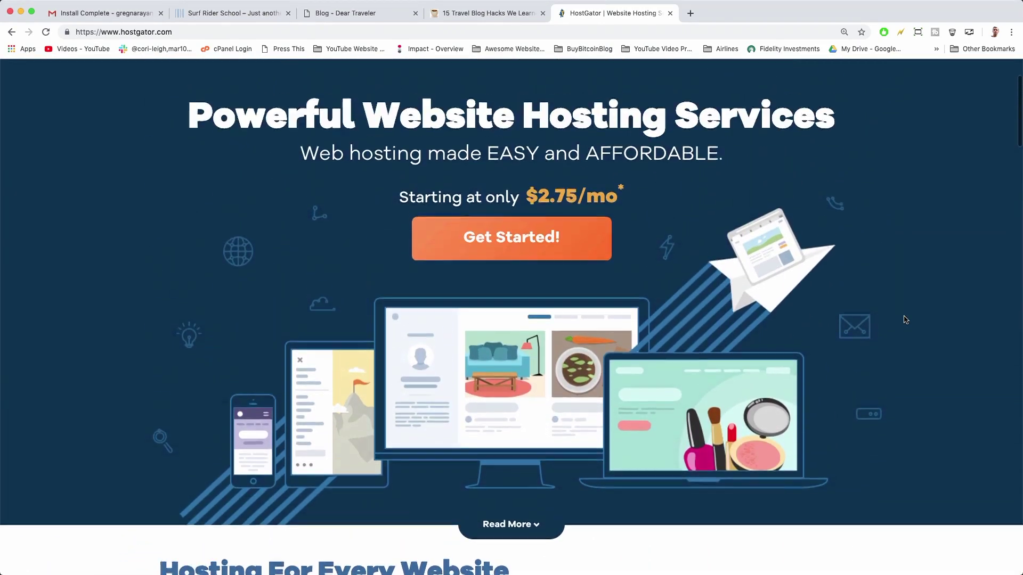